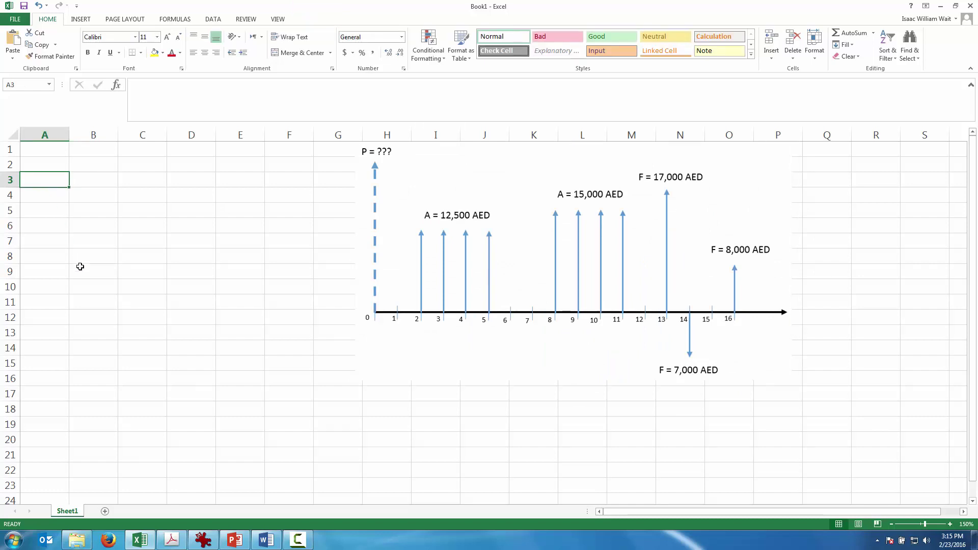
Step: Enter the column headers Time, Amount and PV of Amount in cells A3 to C3
{"action": "type", "text": "Time"}
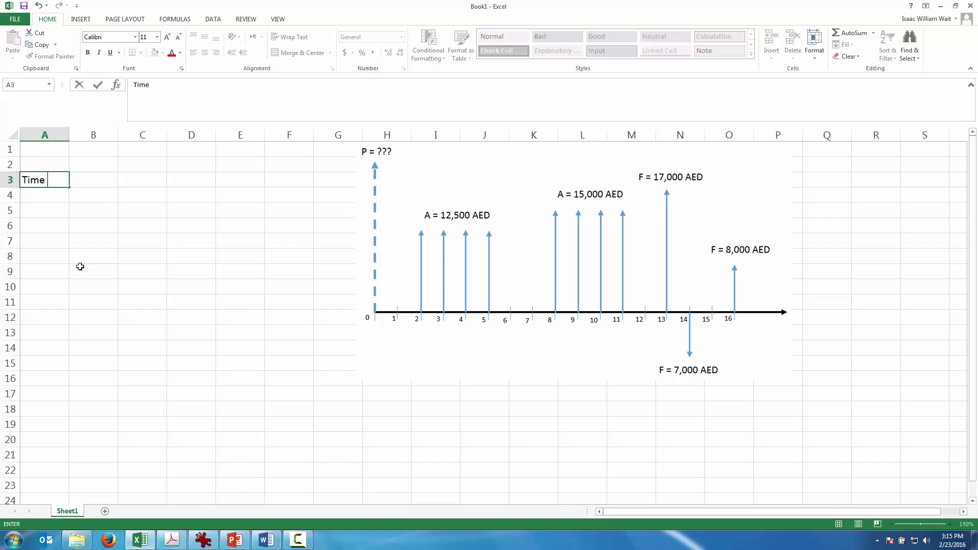
{"action": "key", "text": "Tab"}
{"action": "type", "text": "Amount"}
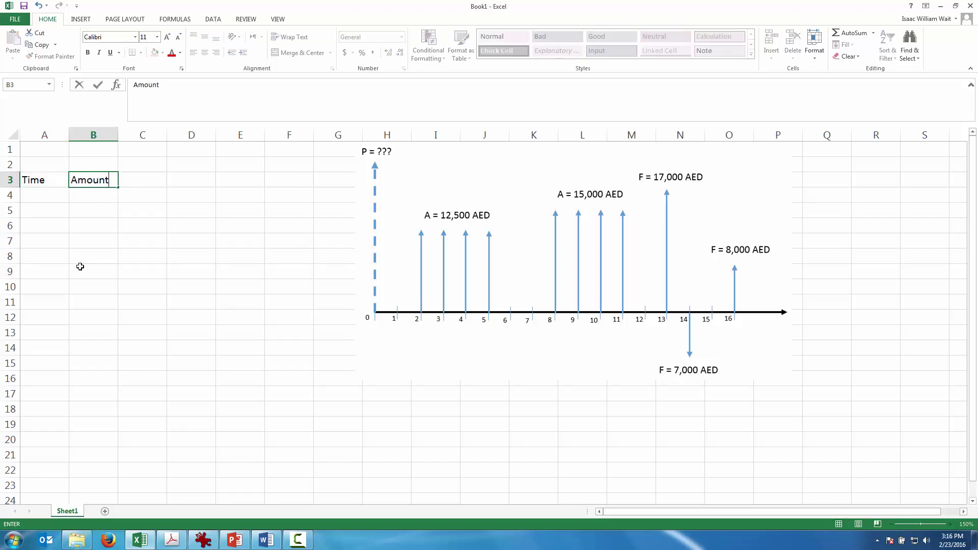
{"action": "key", "text": "Tab"}
{"action": "type", "text": "PV"}
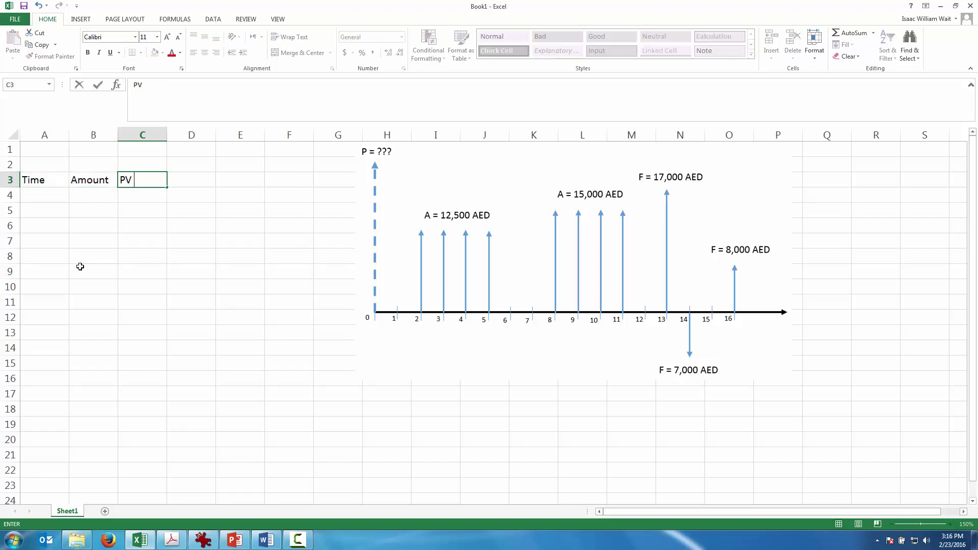
{"action": "type", "text": " of Amount"}
{"action": "key", "text": "Return"}
Step: Label cell A1 as i= and enter the interest rate 0.07 in B1
{"action": "key", "text": "Up"}
{"action": "key", "text": "Up"}
{"action": "key", "text": "Up"}
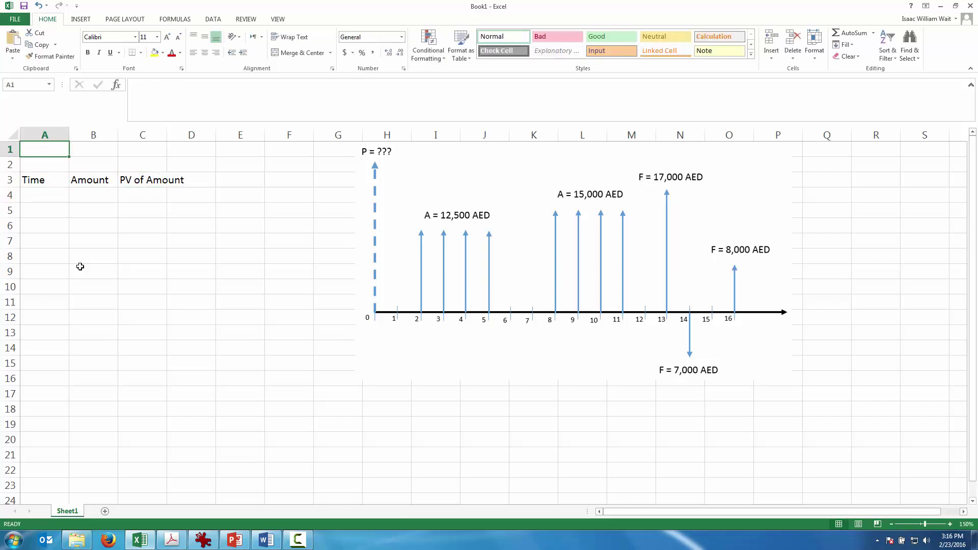
{"action": "type", "text": "i"}
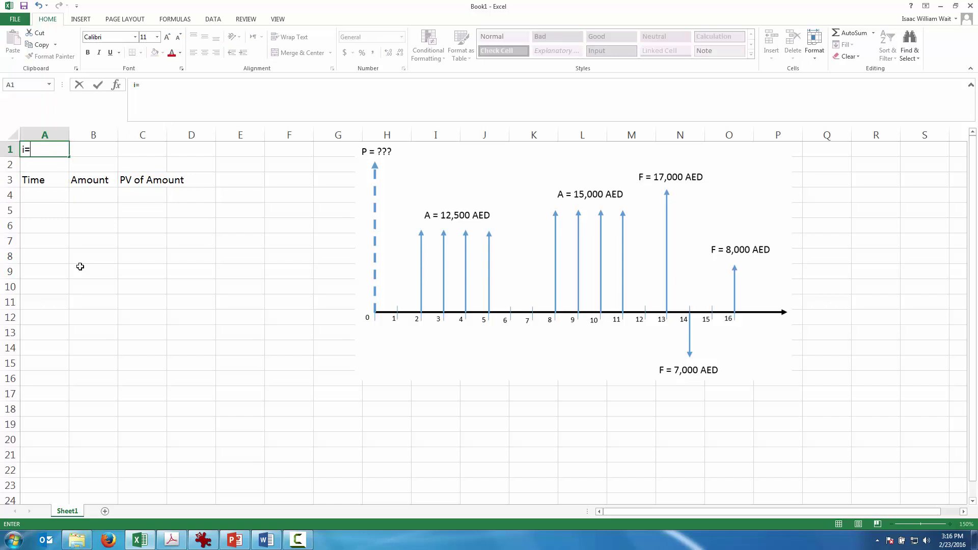
{"action": "type", "text": "="}
{"action": "key", "text": "Tab"}
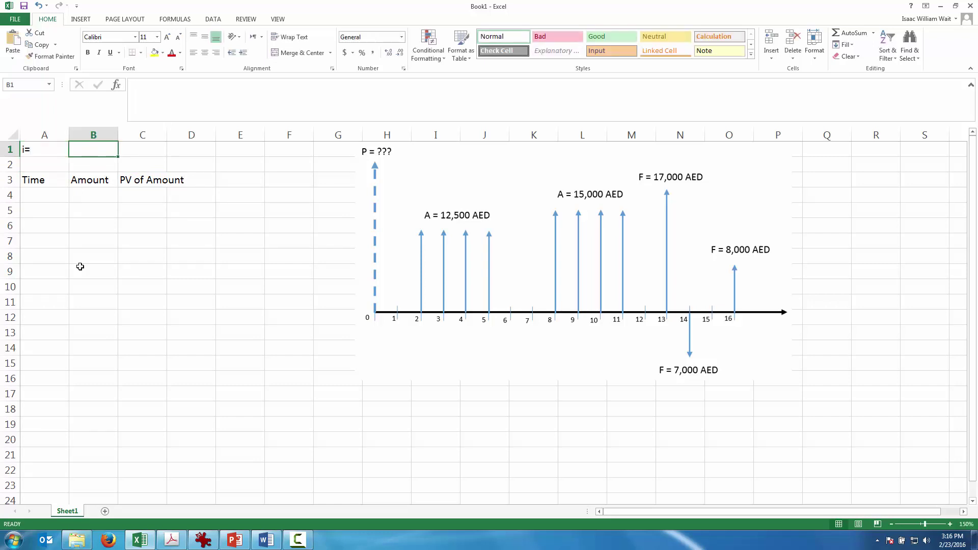
{"action": "type", "text": "0.07"}
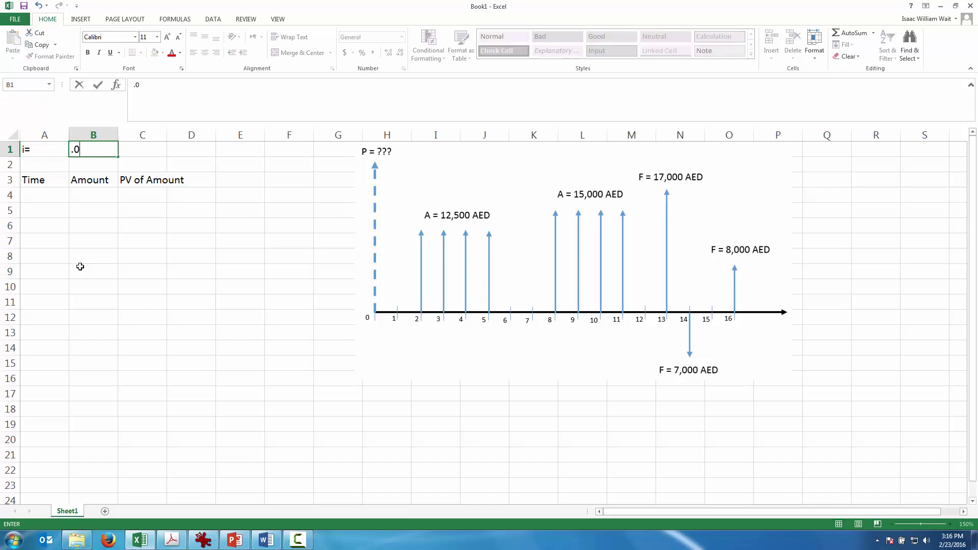
{"action": "key", "text": "Return"}
Step: Fill the Time column from A4 to A20 with the series 0 to 16, starting from 0 and 1
{"action": "key", "text": "Down"}
{"action": "key", "text": "Down"}
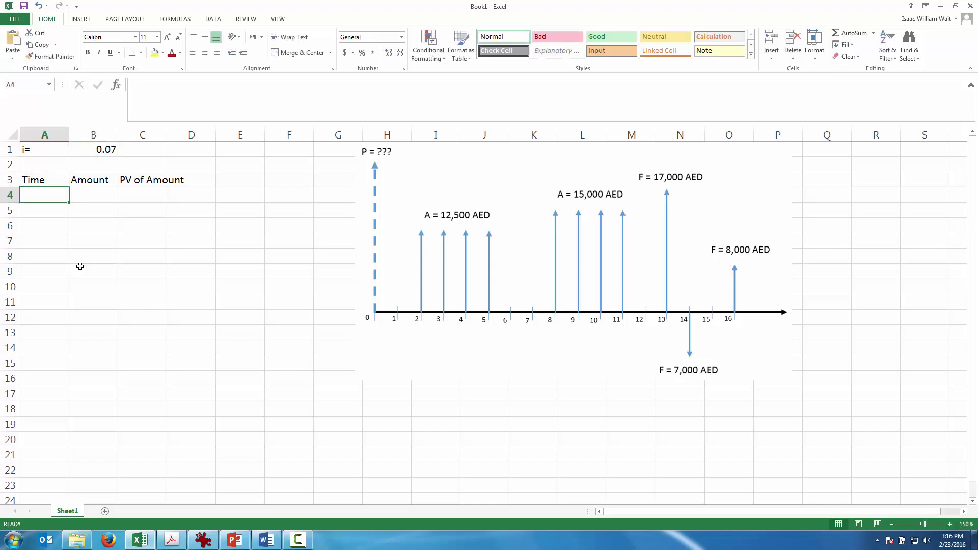
{"action": "type", "text": "0"}
{"action": "key", "text": "Return"}
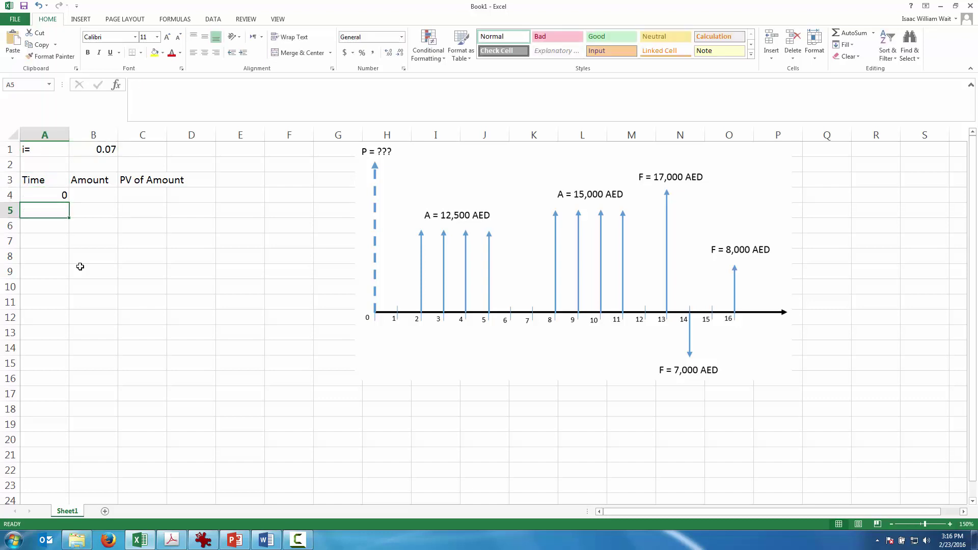
{"action": "type", "text": "1"}
{"action": "key", "text": "Return"}
{"action": "left_click_drag", "start_coordinate": [49, 198], "coordinate": [76, 445]}
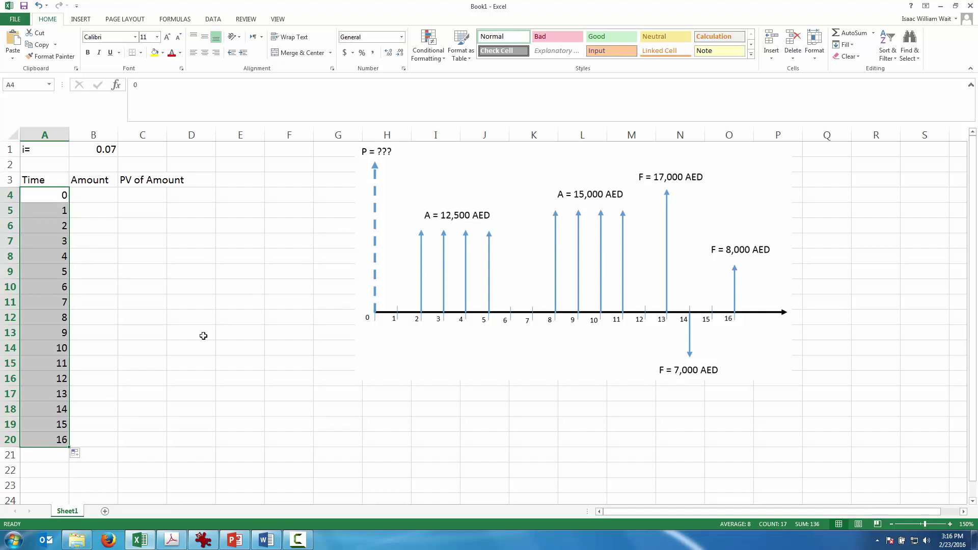
Step: Enter the amounts 0, 0 and 12500 for times 0, 1 and 2 in cells B4 to B6
{"action": "left_click", "coordinate": [105, 192]}
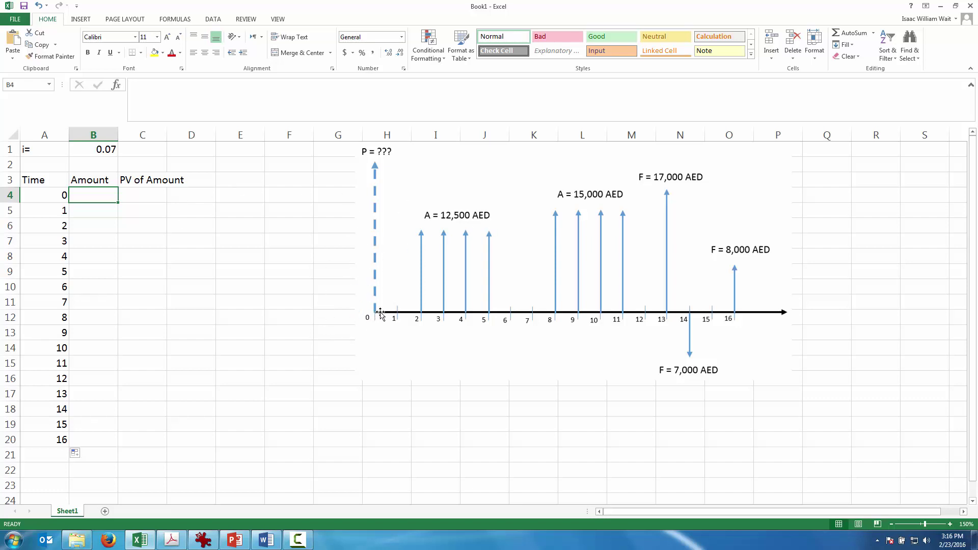
{"action": "type", "text": "0"}
{"action": "key", "text": "Return"}
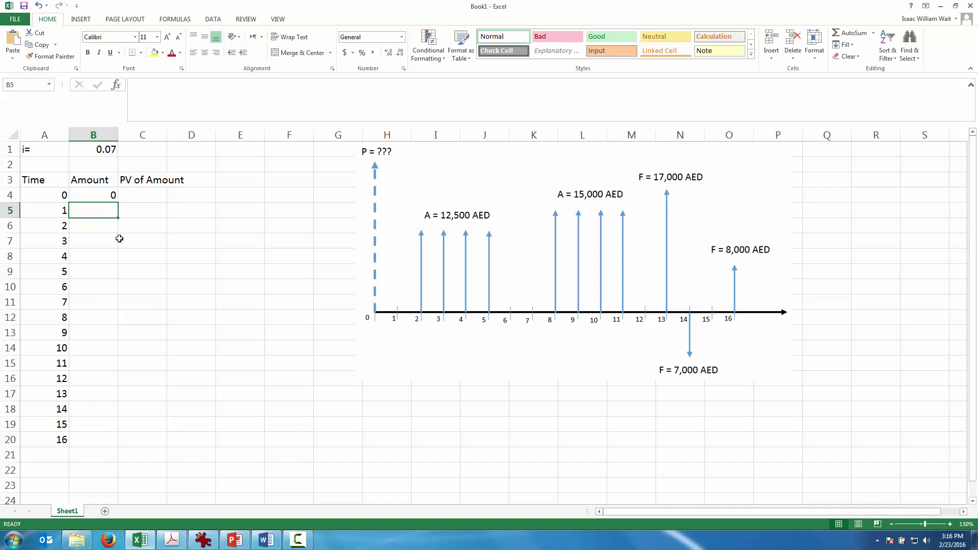
{"action": "type", "text": "0"}
{"action": "key", "text": "Return"}
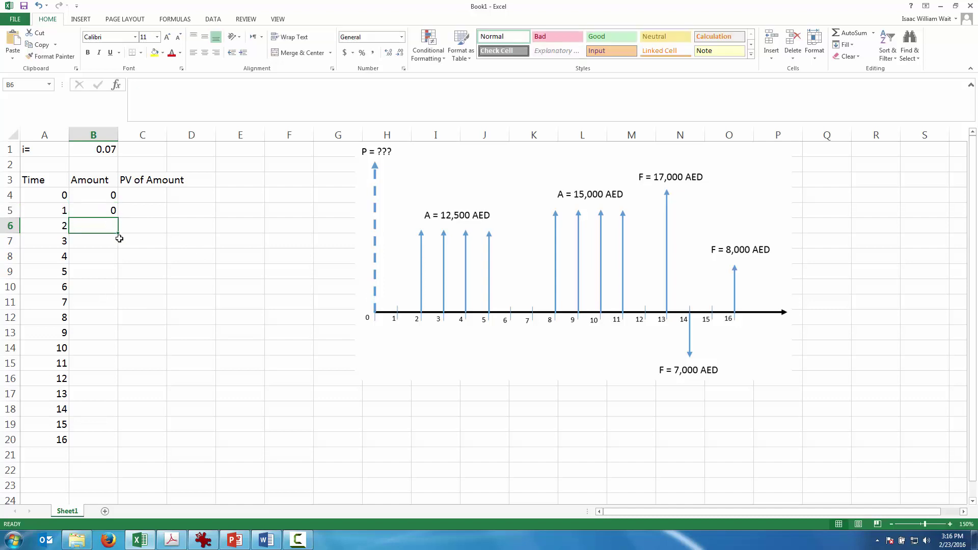
{"action": "type", "text": "12500"}
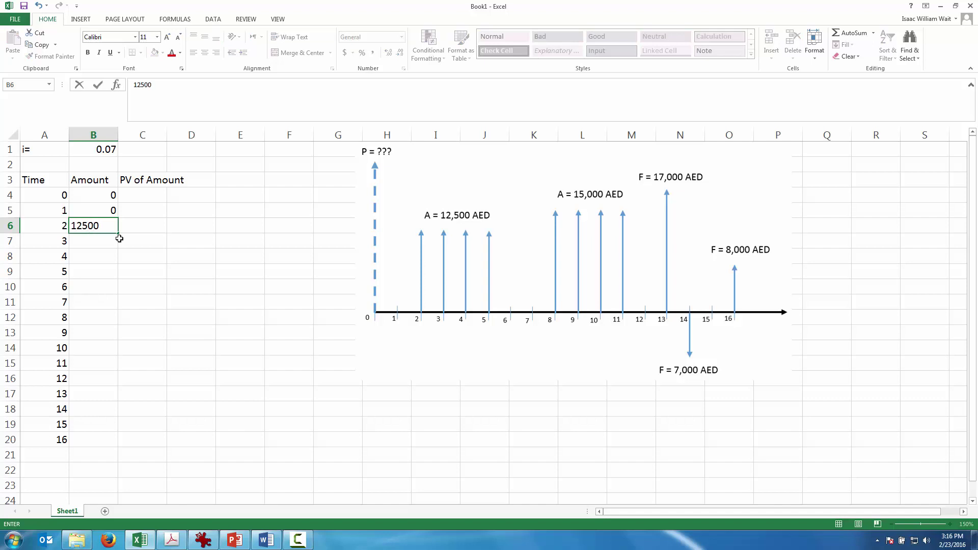
{"action": "key", "text": "Return"}
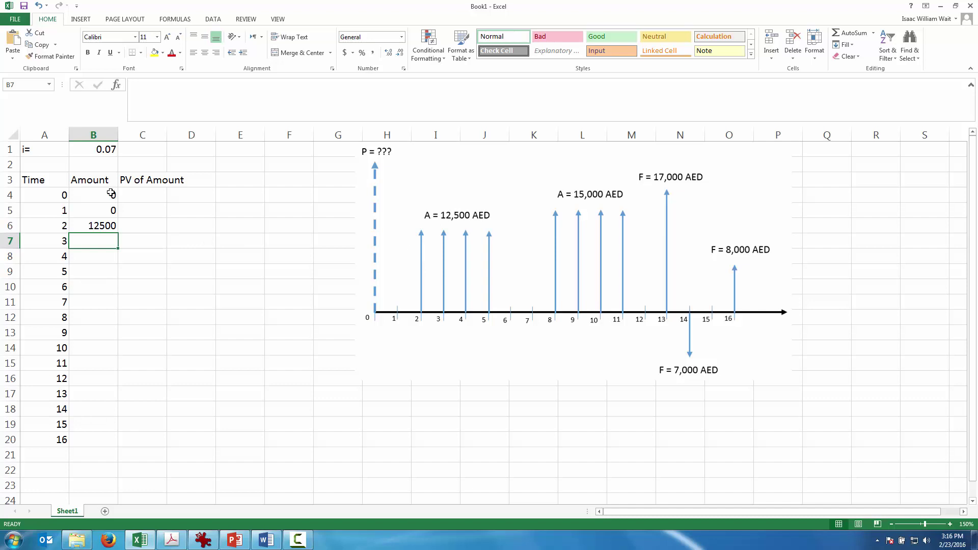
Step: Format cells B4 to C20 with the Accounting number format using the AED currency symbol
{"action": "left_click_drag", "start_coordinate": [111, 193], "coordinate": [137, 445]}
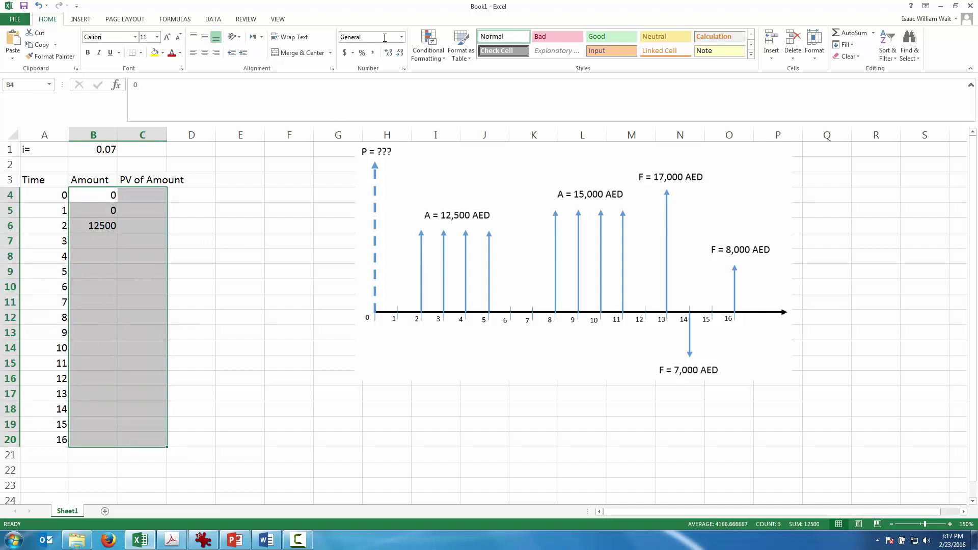
{"action": "left_click", "coordinate": [351, 53]}
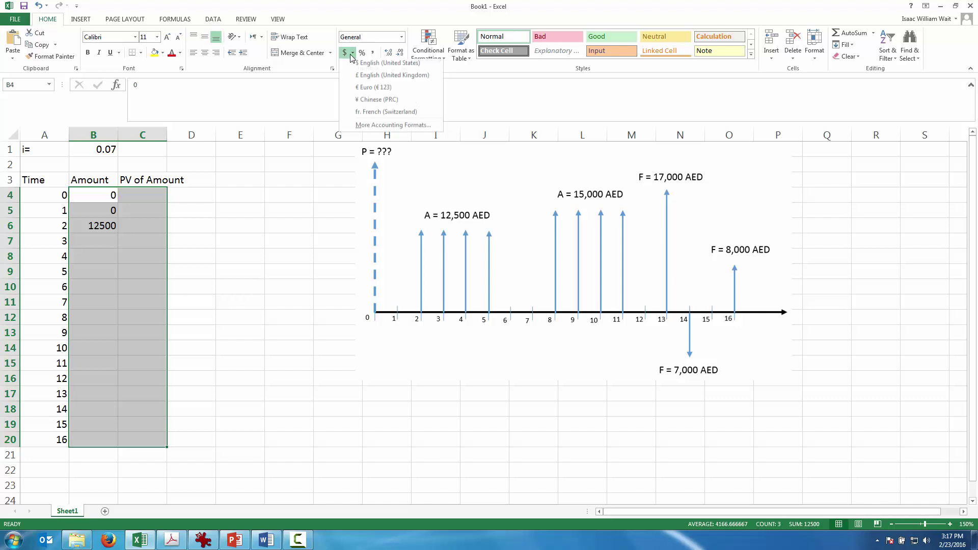
{"action": "left_click", "coordinate": [391, 126]}
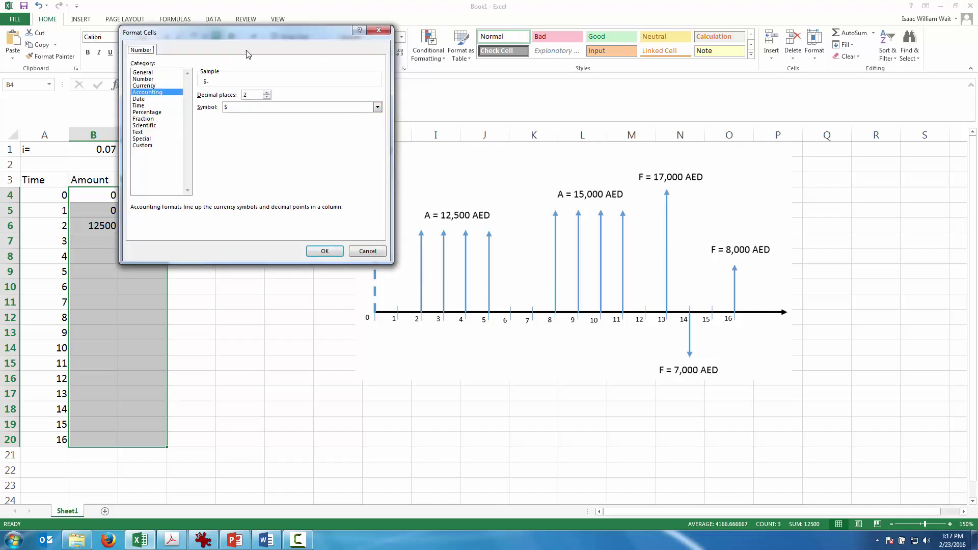
{"action": "left_click_drag", "start_coordinate": [263, 51], "coordinate": [474, 68]}
{"action": "left_click", "coordinate": [585, 139]}
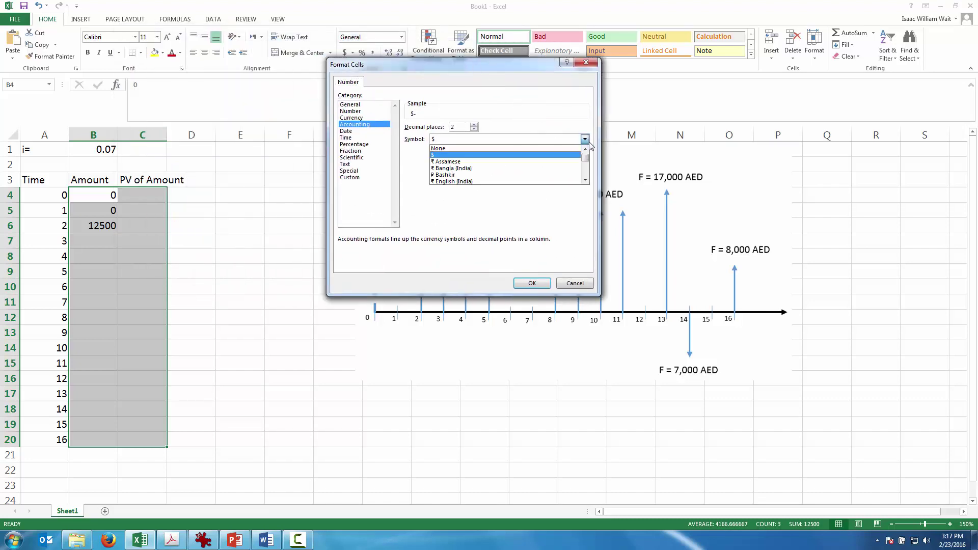
{"action": "scroll", "coordinate": [587, 177], "scroll_direction": "down", "scroll_amount": 15}
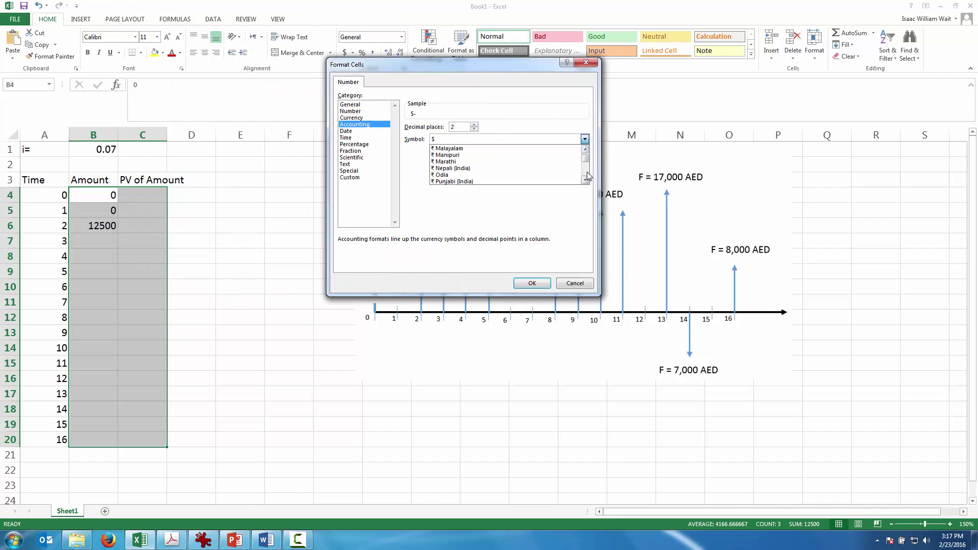
{"action": "scroll", "coordinate": [587, 176], "scroll_direction": "down", "scroll_amount": 12}
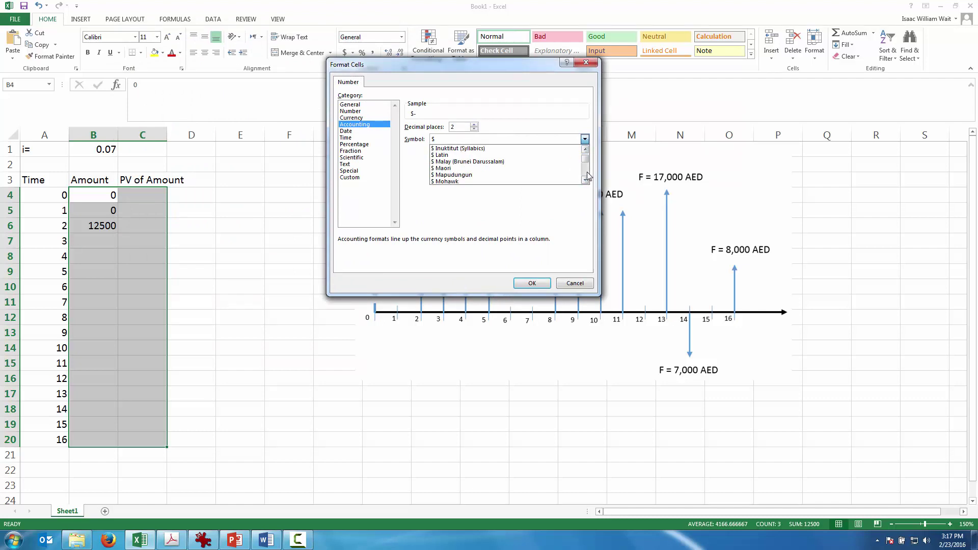
{"action": "scroll", "coordinate": [587, 176], "scroll_direction": "down", "scroll_amount": 12}
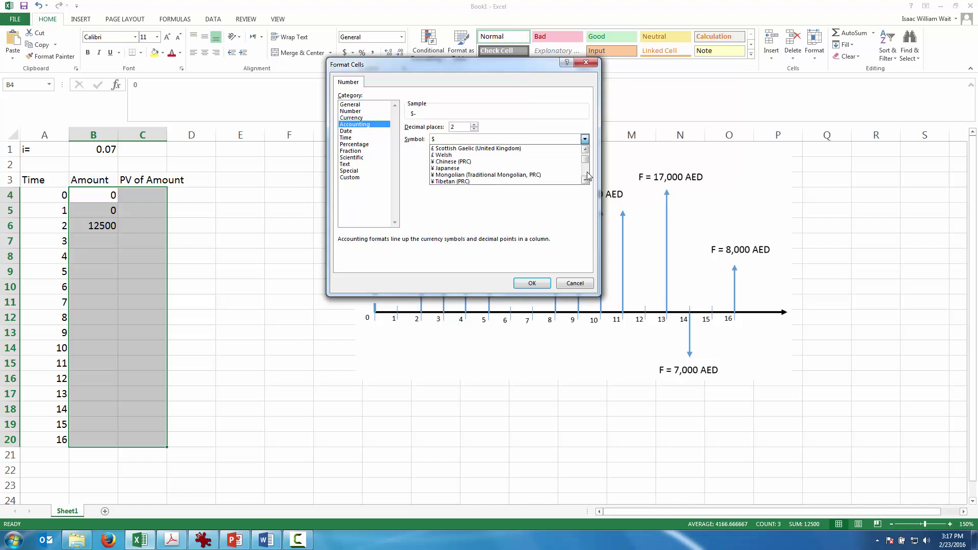
{"action": "scroll", "coordinate": [588, 177], "scroll_direction": "down", "scroll_amount": 4}
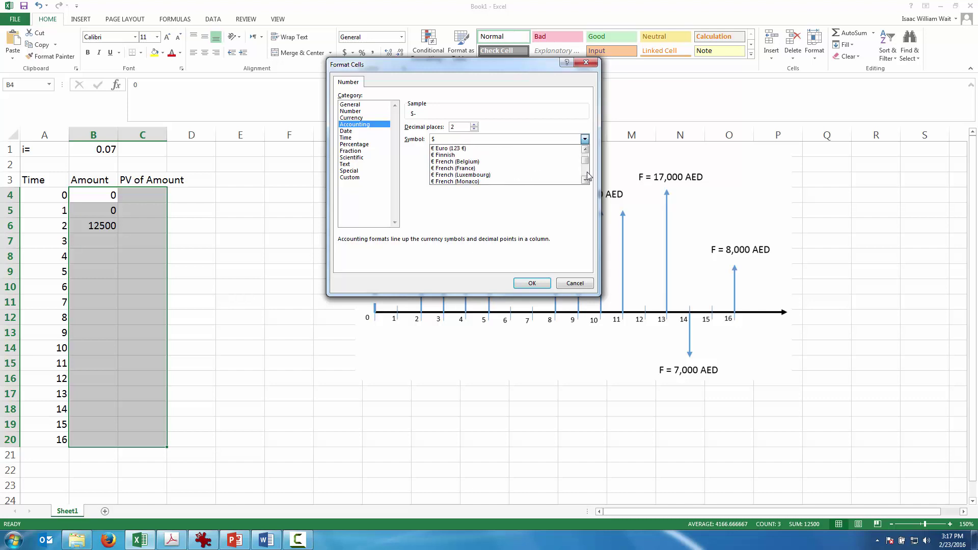
{"action": "left_click_drag", "start_coordinate": [587, 164], "coordinate": [588, 160]}
{"action": "left_click", "coordinate": [586, 151]}
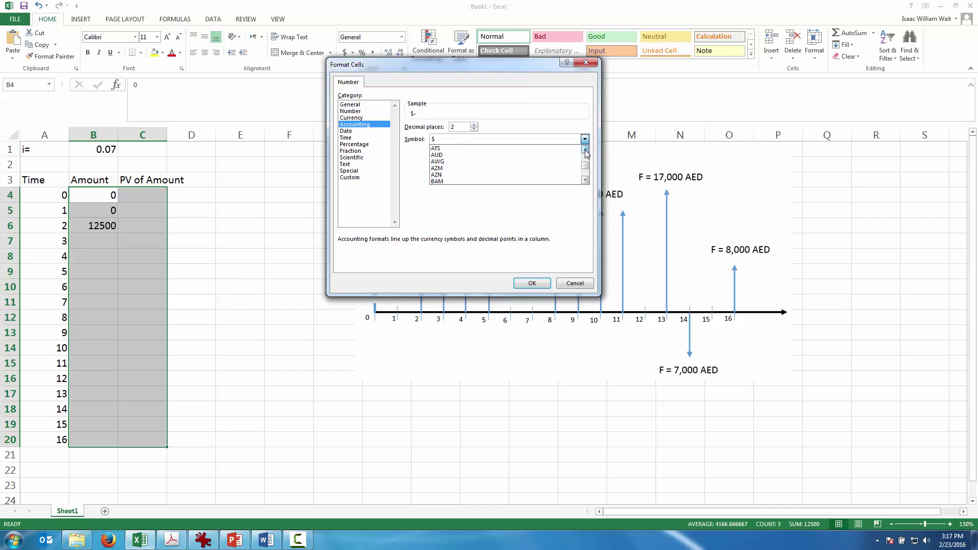
{"action": "left_click", "coordinate": [586, 151]}
{"action": "left_click", "coordinate": [586, 151]}
{"action": "left_click", "coordinate": [585, 151]}
{"action": "left_click", "coordinate": [585, 150]}
{"action": "left_click", "coordinate": [518, 162]}
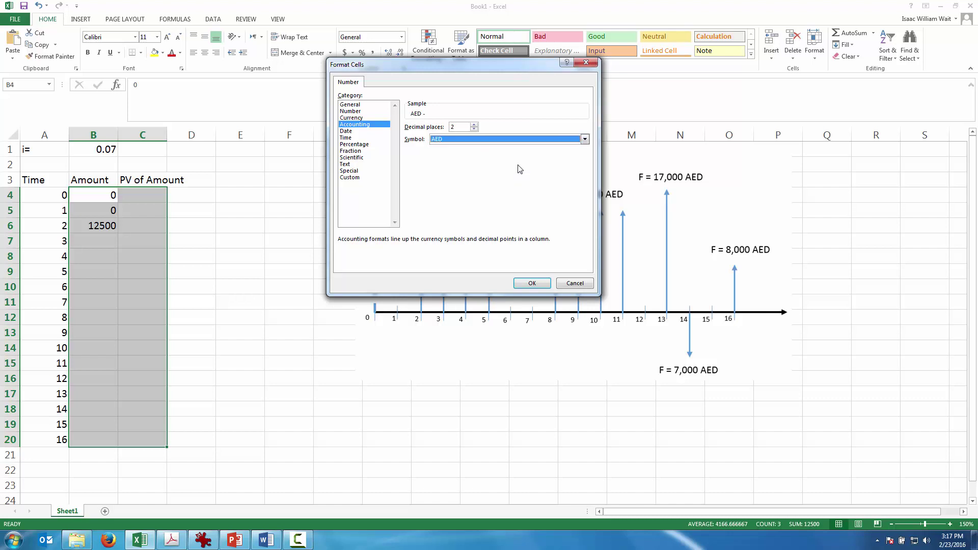
{"action": "left_click", "coordinate": [530, 283]}
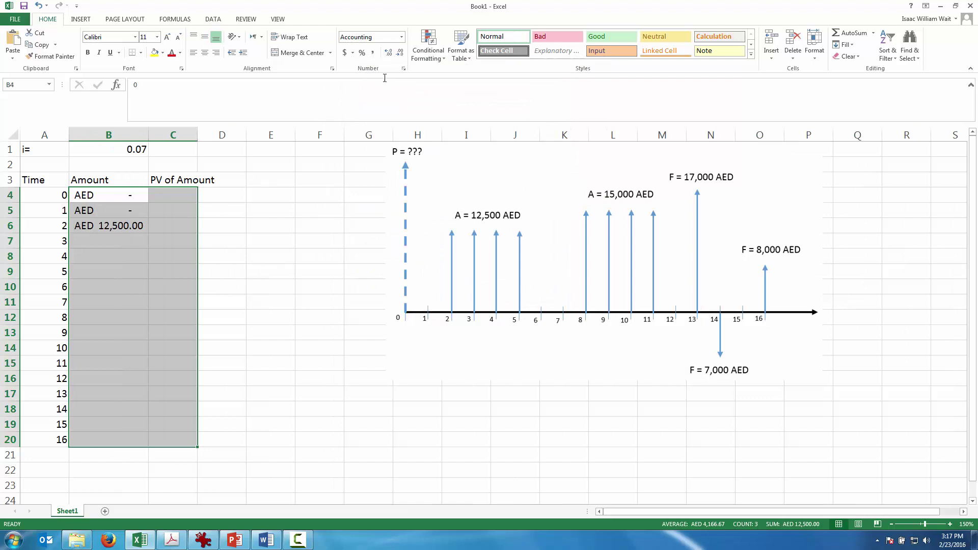
{"action": "left_click", "coordinate": [401, 37]}
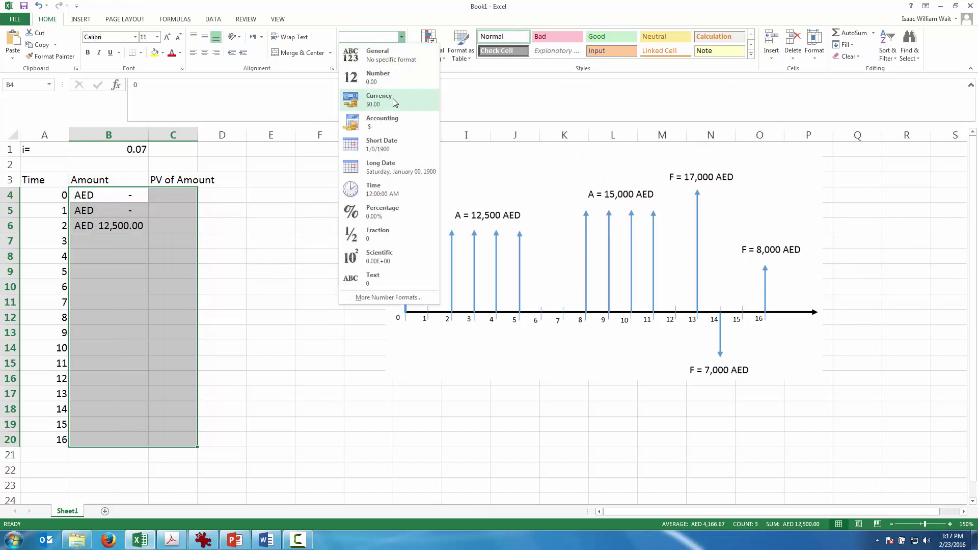
{"action": "left_click", "coordinate": [394, 103]}
{"action": "key", "text": "ctrl+z"}
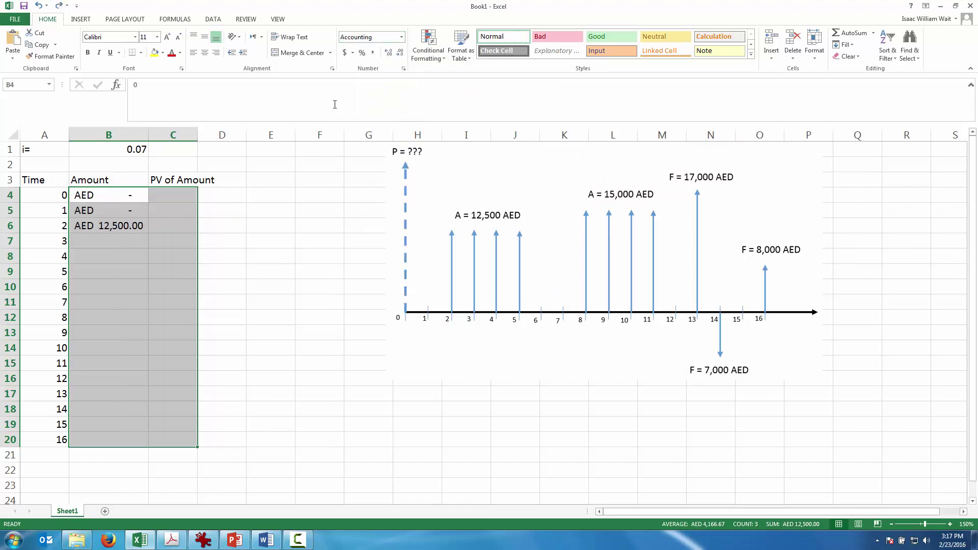
Step: Copy the 12,500 amount from B6 down through B9 for times 3 to 5
{"action": "left_click", "coordinate": [229, 256]}
{"action": "left_click", "coordinate": [117, 195]}
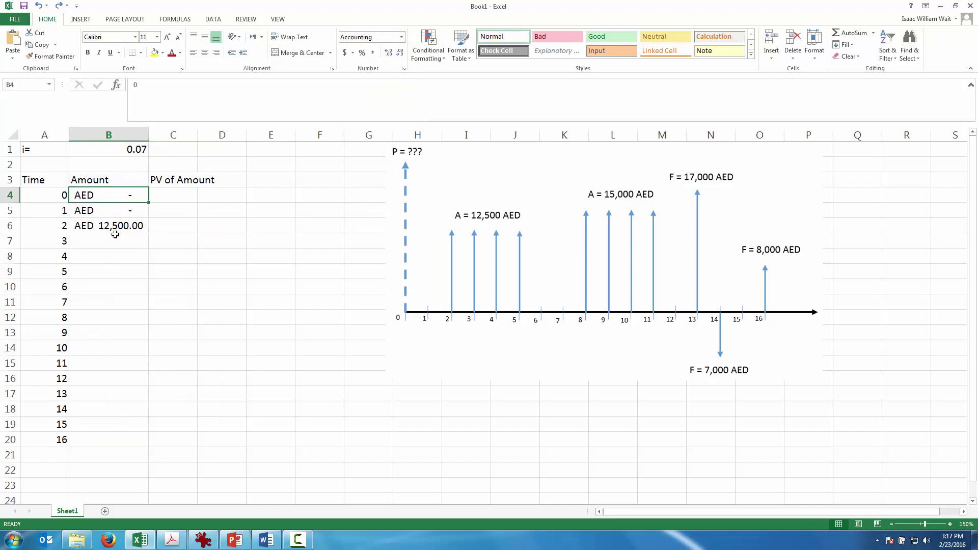
{"action": "left_click", "coordinate": [118, 241]}
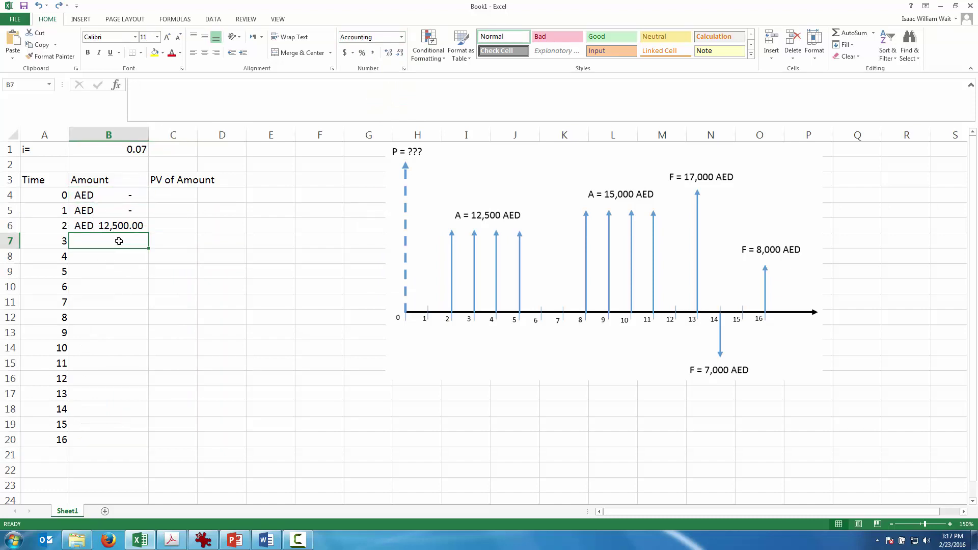
{"action": "left_click", "coordinate": [114, 226]}
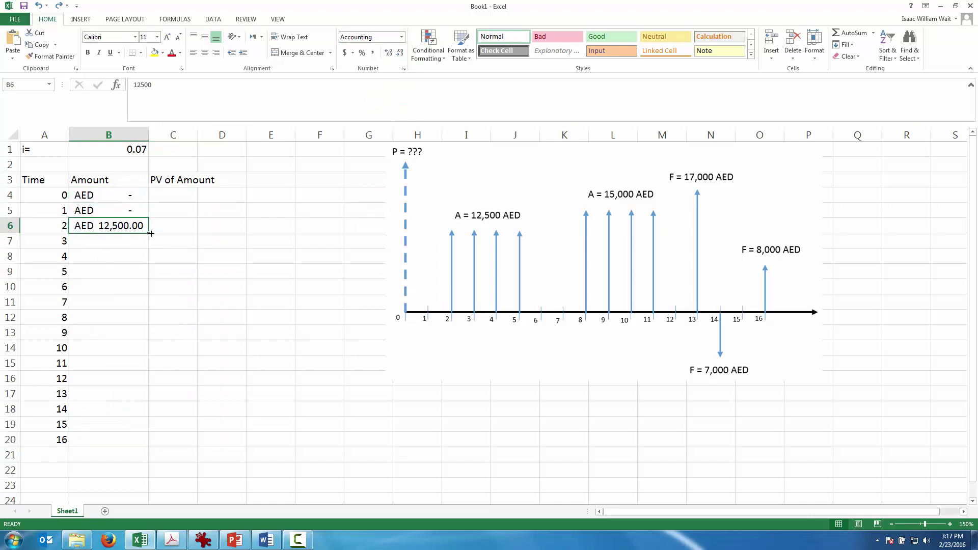
{"action": "left_click_drag", "start_coordinate": [148, 233], "coordinate": [148, 277]}
Step: Enter amounts of 0 for times 6 and 7 and 15000 for time 8 in cells B10 to B12
{"action": "left_click", "coordinate": [131, 287]}
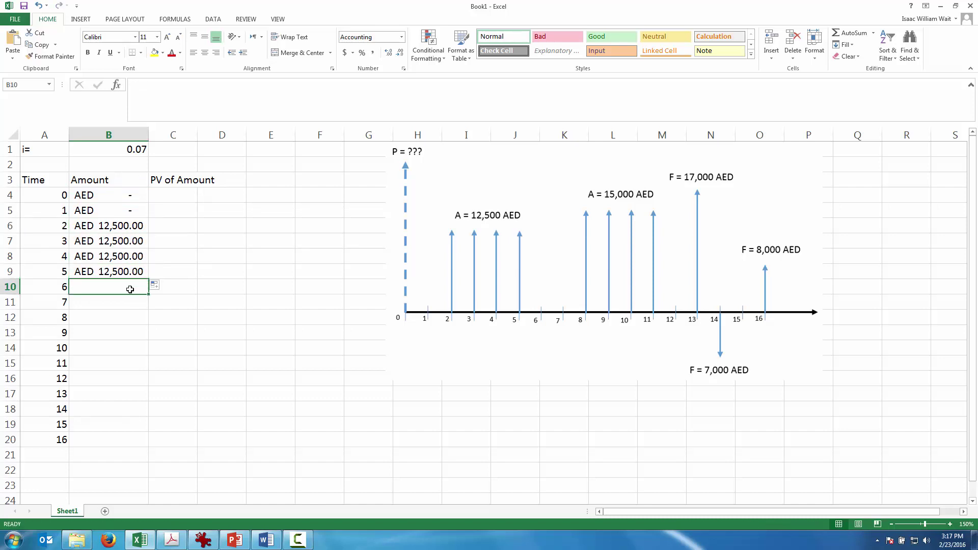
{"action": "type", "text": "0"}
{"action": "key", "text": "Return"}
{"action": "type", "text": "0"}
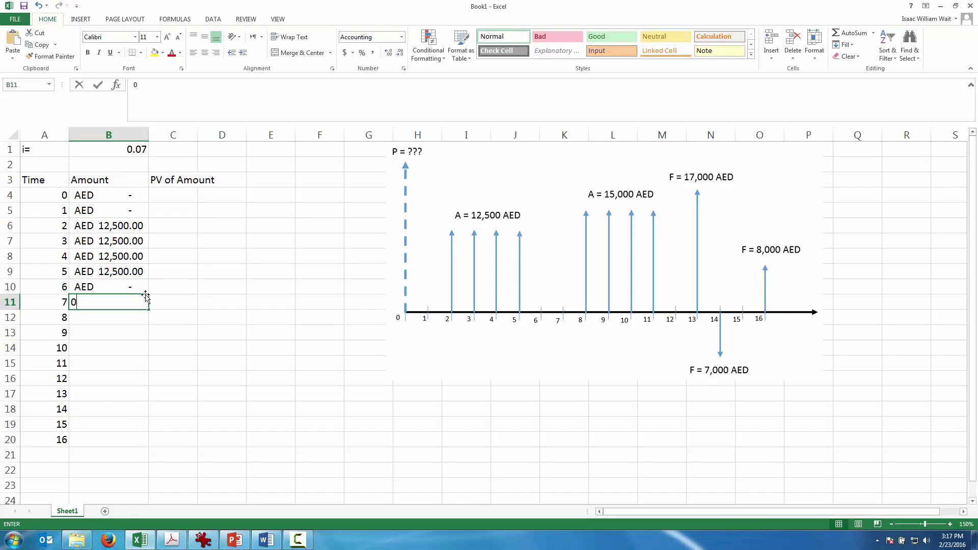
{"action": "key", "text": "Return"}
{"action": "type", "text": "15000"}
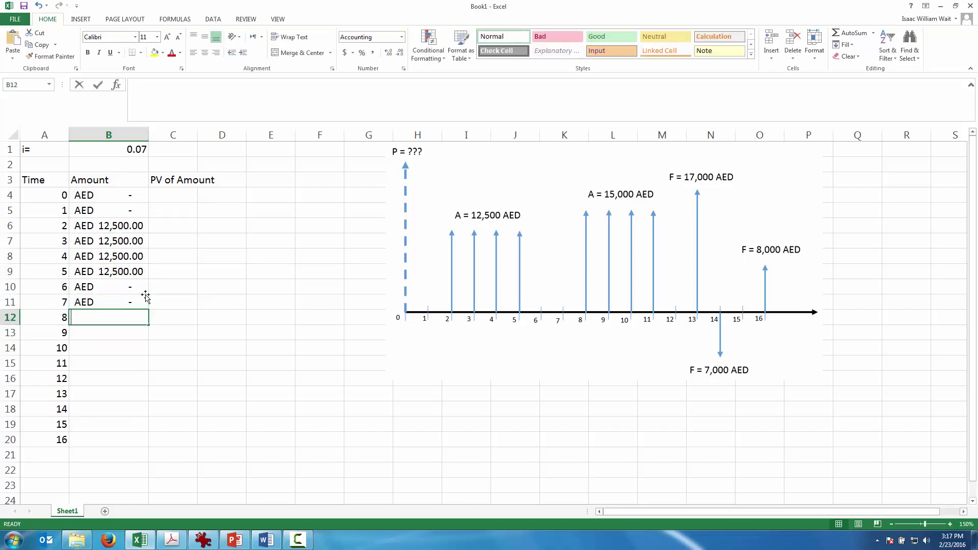
{"action": "key", "text": "ctrl+Return"}
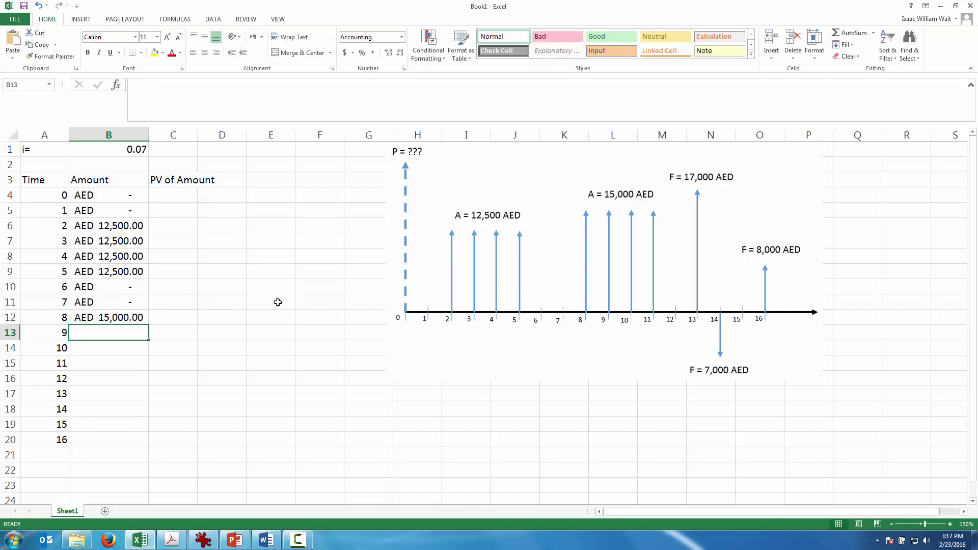
Step: Copy the 15,000 amount from B12 down through B15 for times 9 to 11, and enter 0 for time 12 in B16
{"action": "left_click", "coordinate": [128, 313]}
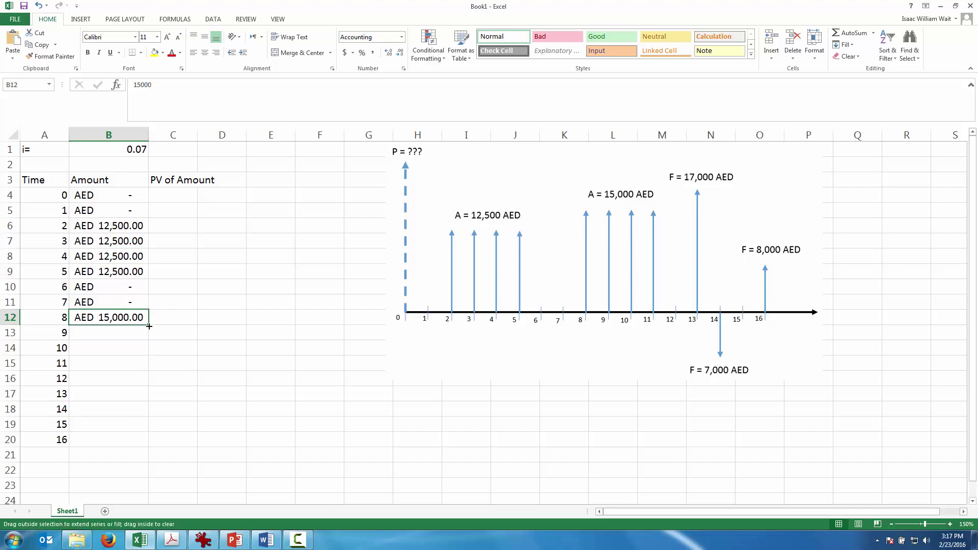
{"action": "left_click_drag", "start_coordinate": [149, 325], "coordinate": [148, 371]}
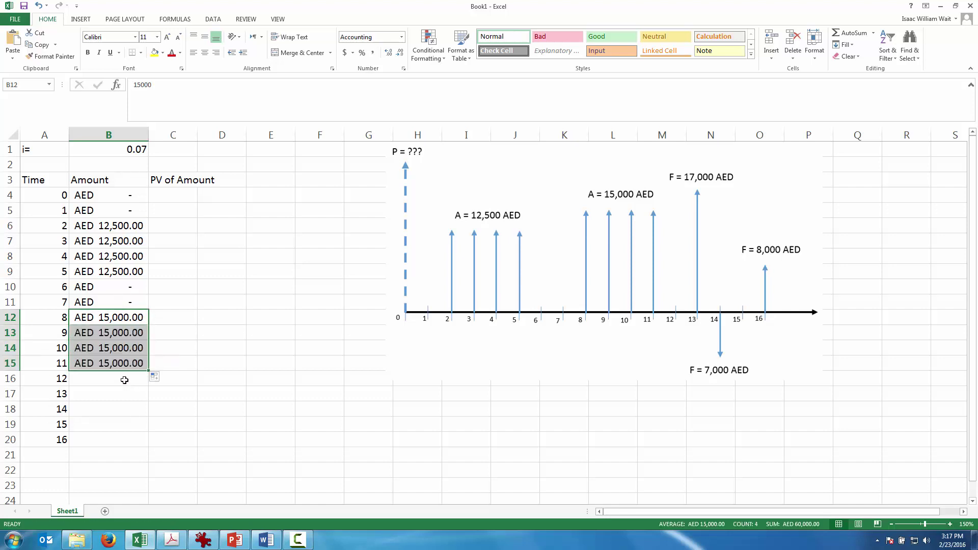
{"action": "left_click", "coordinate": [81, 381]}
{"action": "type", "text": "0"}
{"action": "key", "text": "Return"}
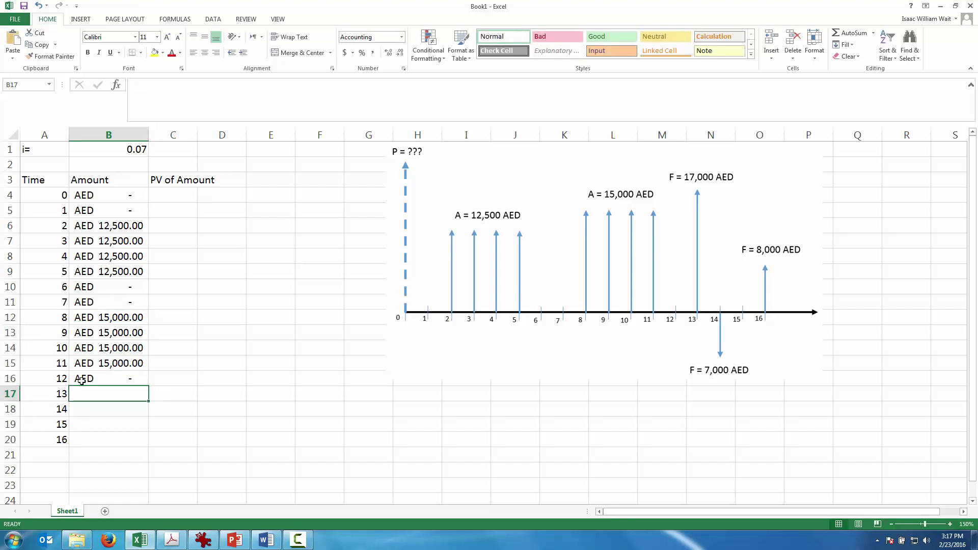
Step: Enter the amounts 17000, -7000, 0 and 8000 for times 13 to 16 in cells B17 to B20
{"action": "type", "text": "17,0"}
{"action": "type", "text": "000"}
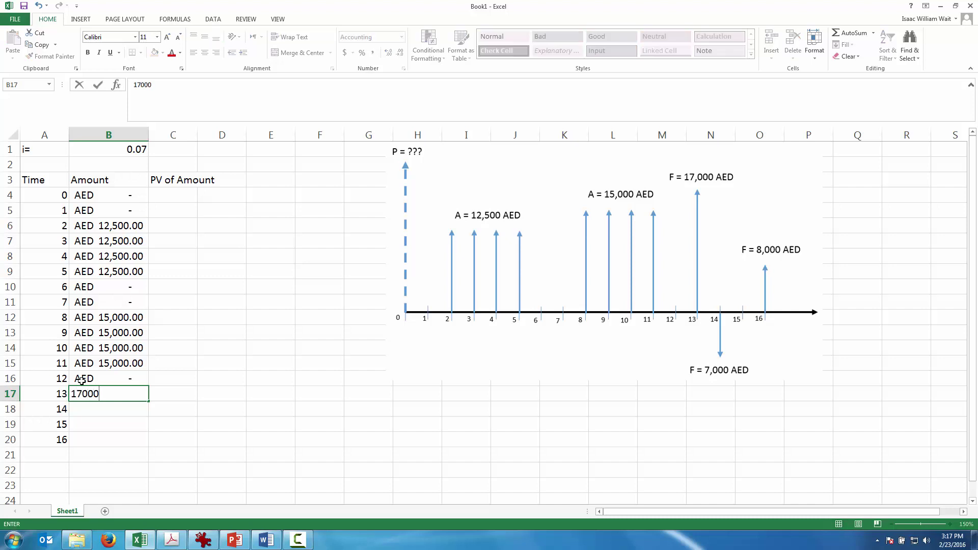
{"action": "key", "text": "Return"}
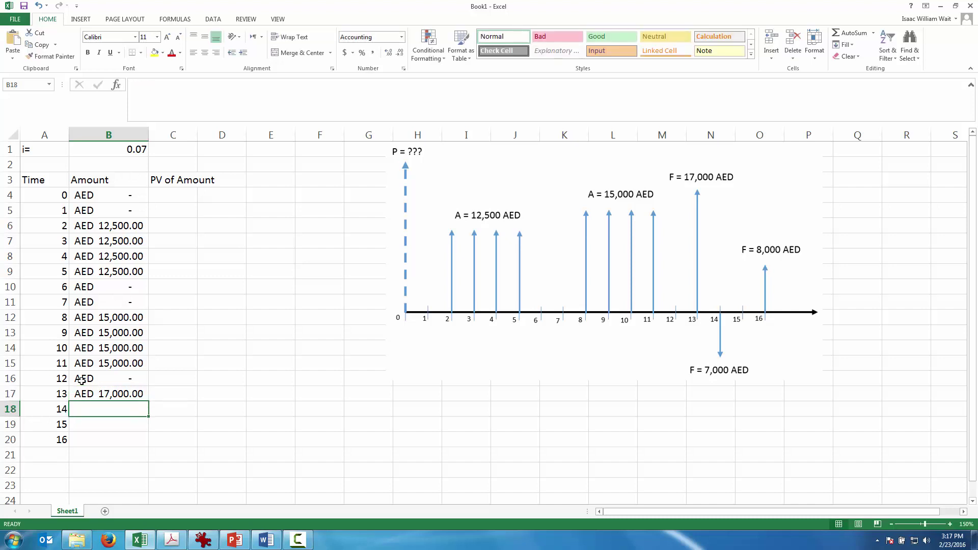
{"action": "type", "text": "-7000"}
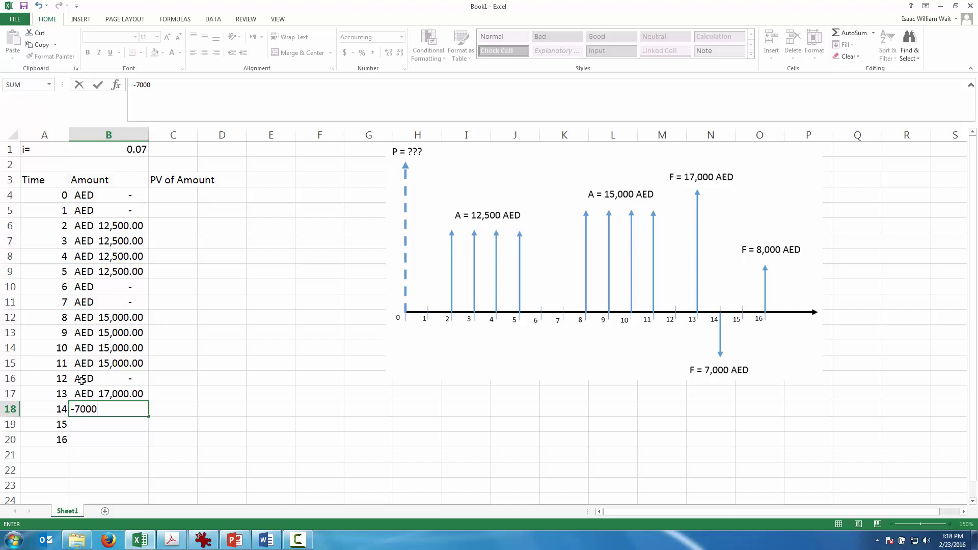
{"action": "key", "text": "Return"}
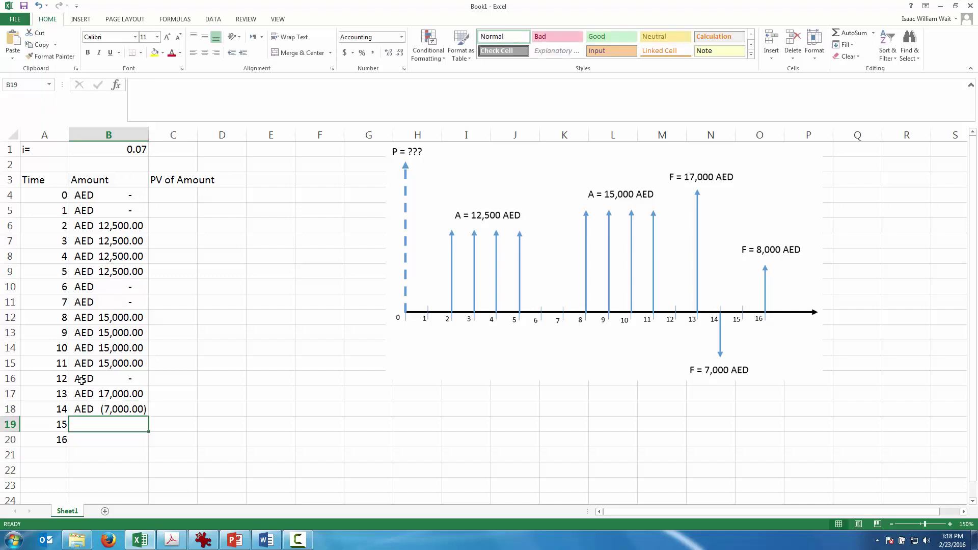
{"action": "type", "text": "0"}
{"action": "key", "text": "Return"}
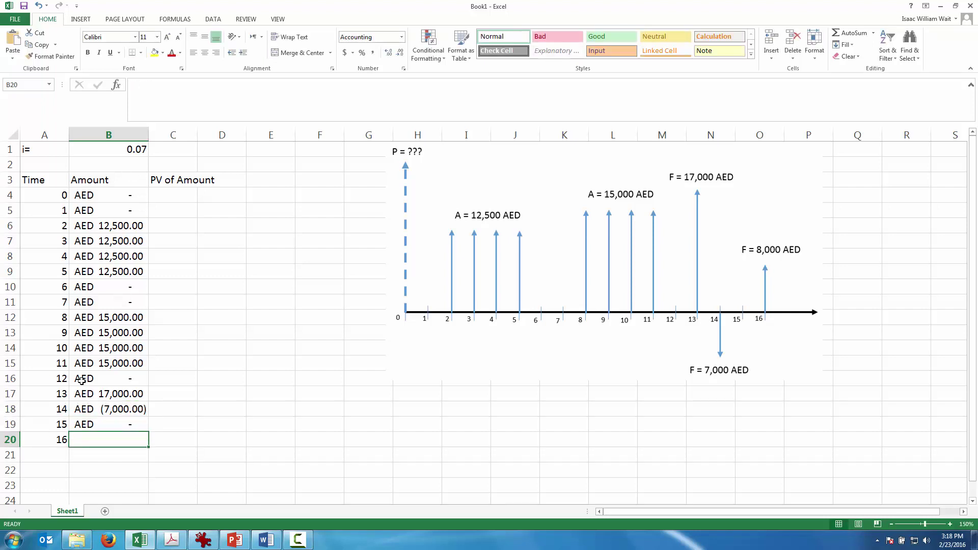
{"action": "type", "text": "8000"}
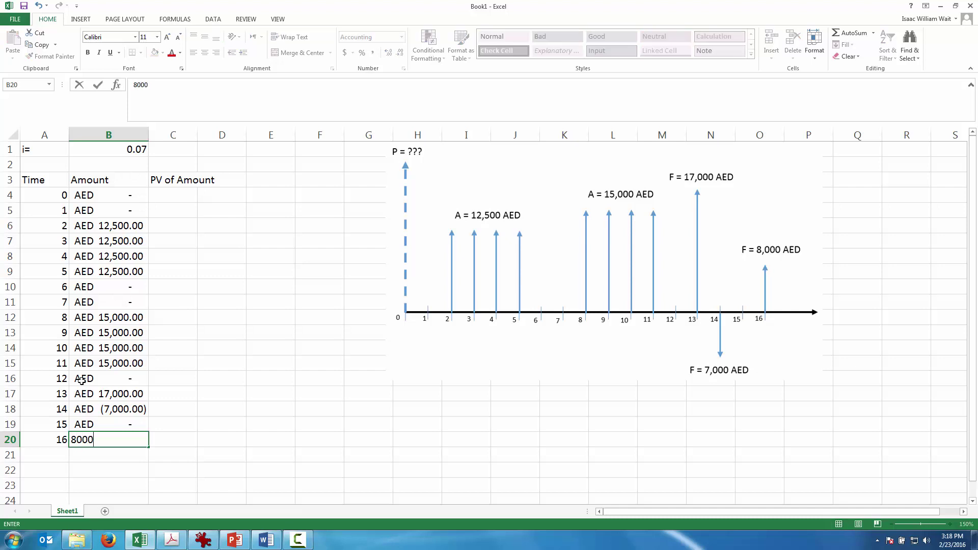
{"action": "key", "text": "Return"}
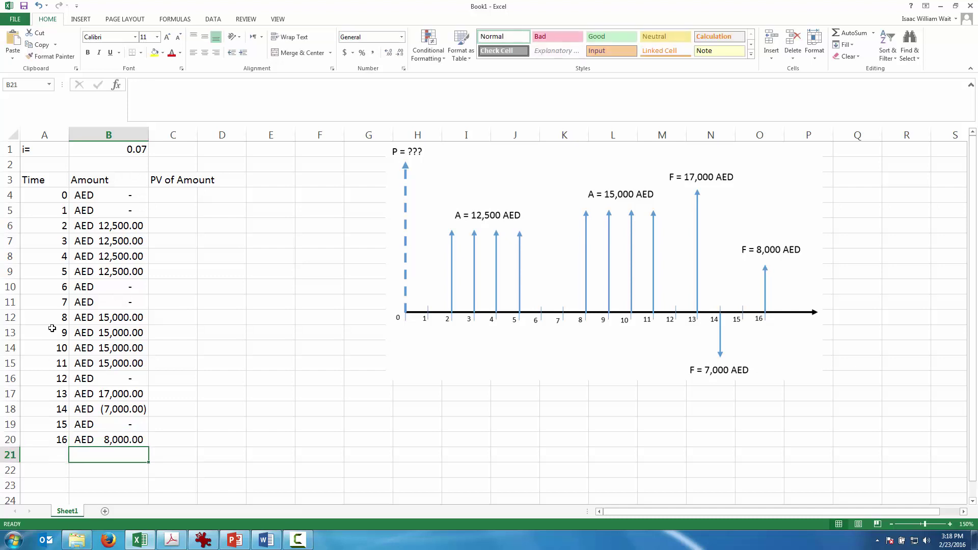
Step: Widen column C to fit its PV of Amount heading and move the cash flow diagram closer to the table
{"action": "left_click_drag", "start_coordinate": [197, 135], "coordinate": [233, 136]}
{"action": "left_click_drag", "start_coordinate": [594, 261], "coordinate": [566, 262]}
Step: Enter the present value formula =PV($B$1,A4,,-B4) in C4, with an absolute reference to the interest rate
{"action": "left_click", "coordinate": [184, 198]}
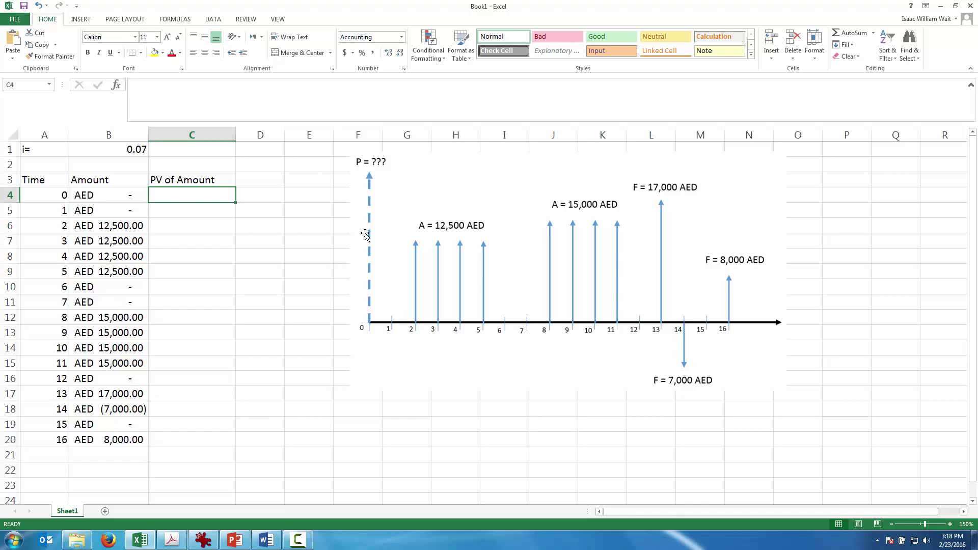
{"action": "type", "text": "="}
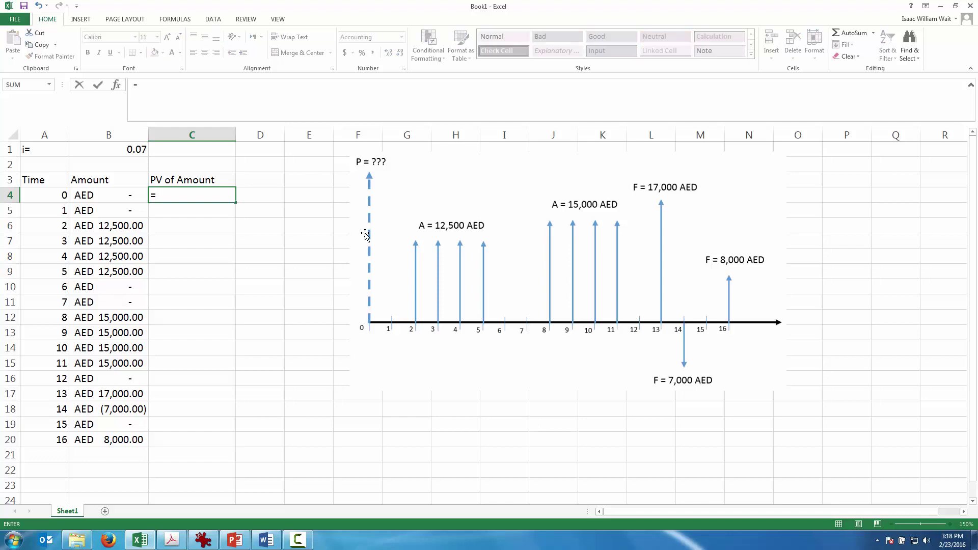
{"action": "type", "text": "PV("}
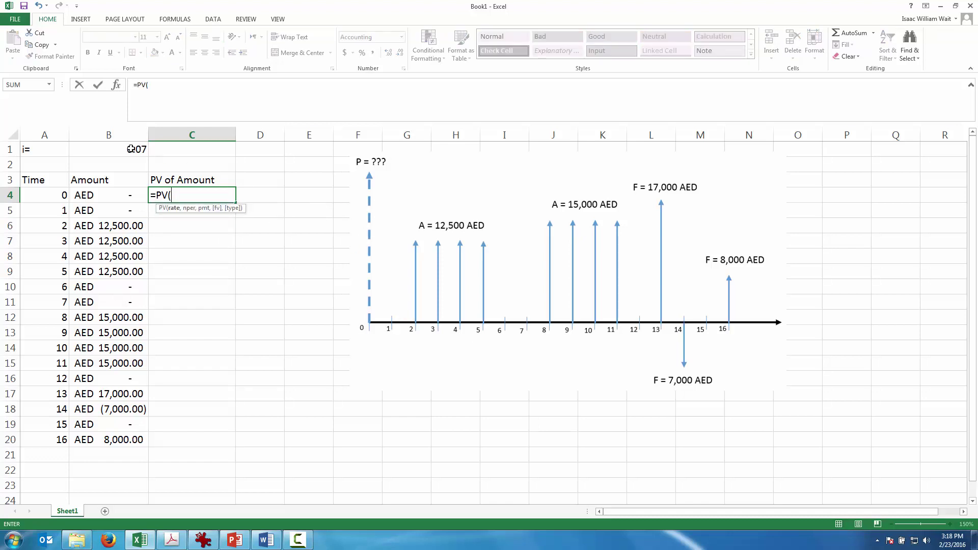
{"action": "left_click", "coordinate": [131, 148]}
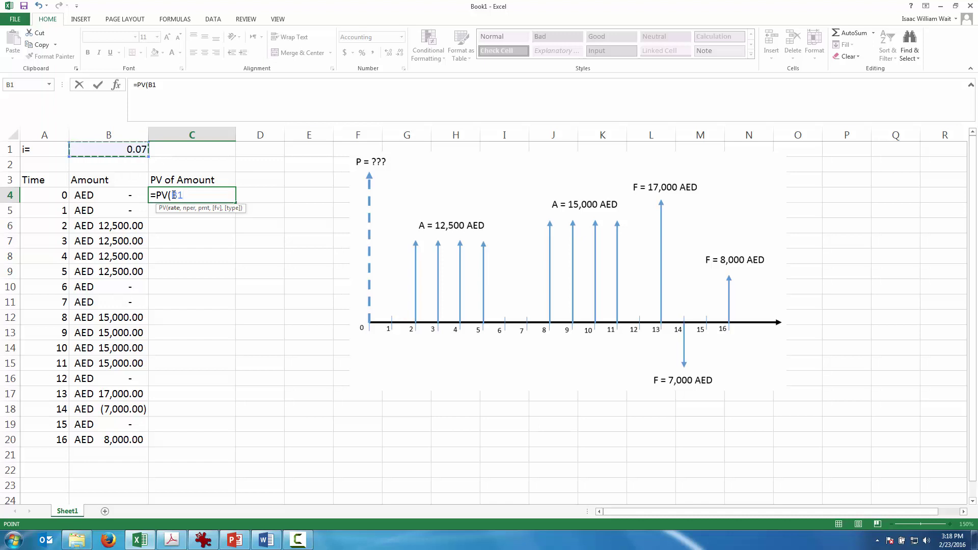
{"action": "key", "text": "F4"}
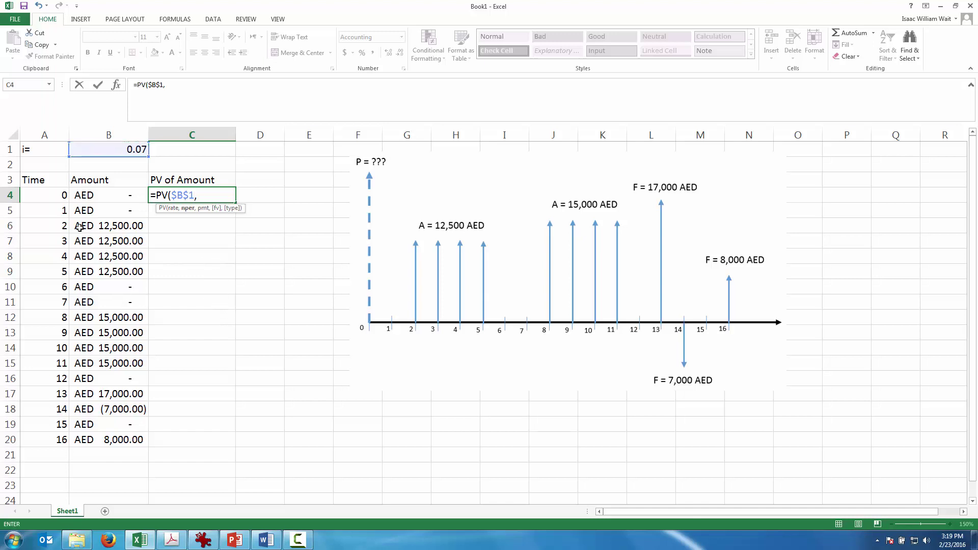
{"action": "left_click", "coordinate": [40, 193]}
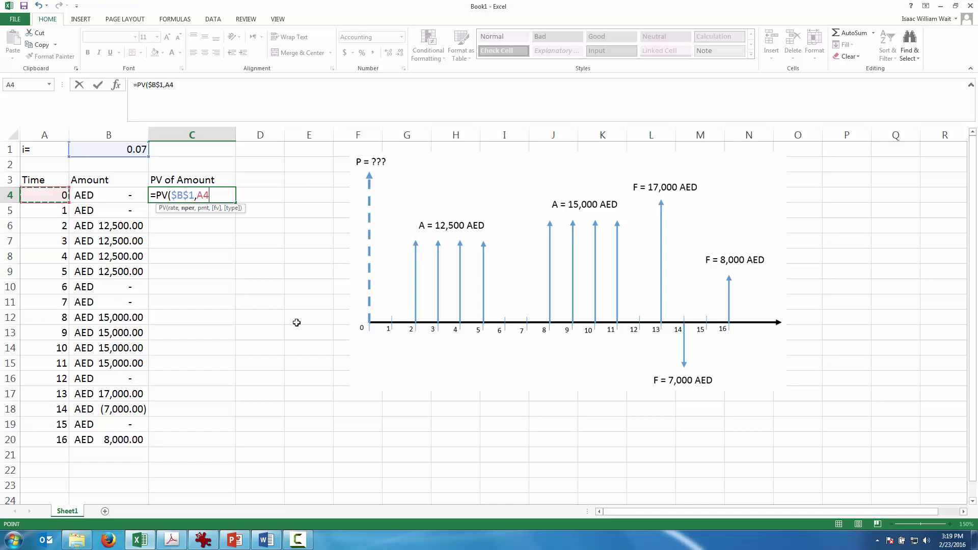
{"action": "type", "text": ","}
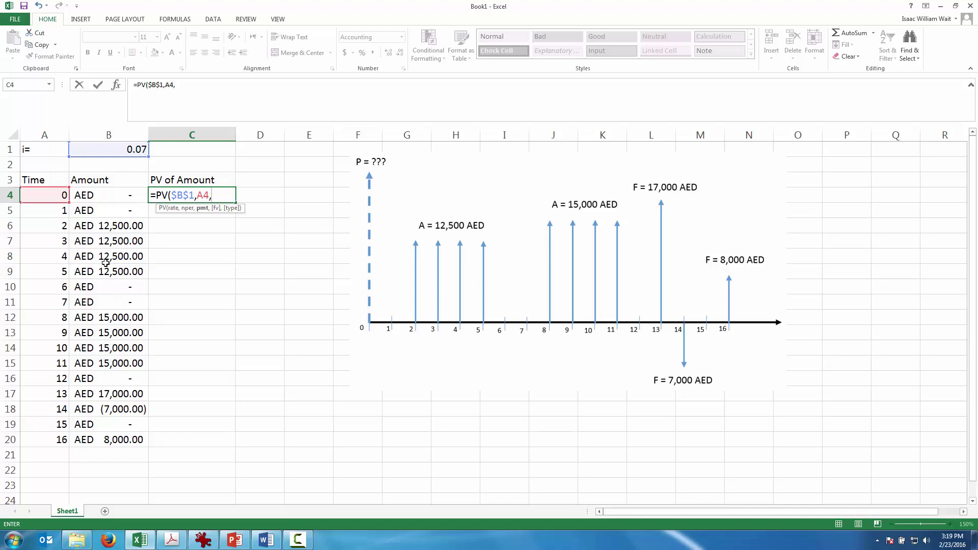
{"action": "type", "text": ",-"}
{"action": "left_click", "coordinate": [103, 195]}
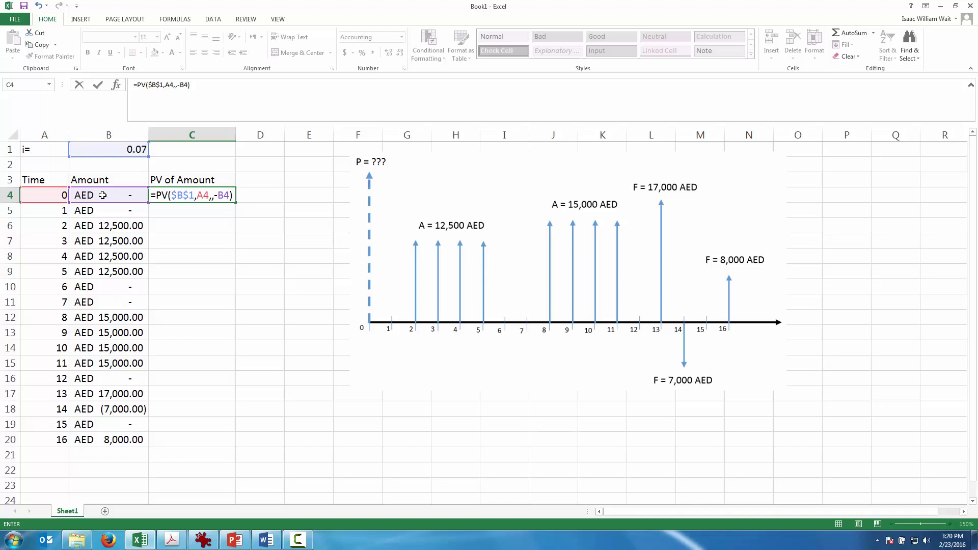
{"action": "key", "text": "Return"}
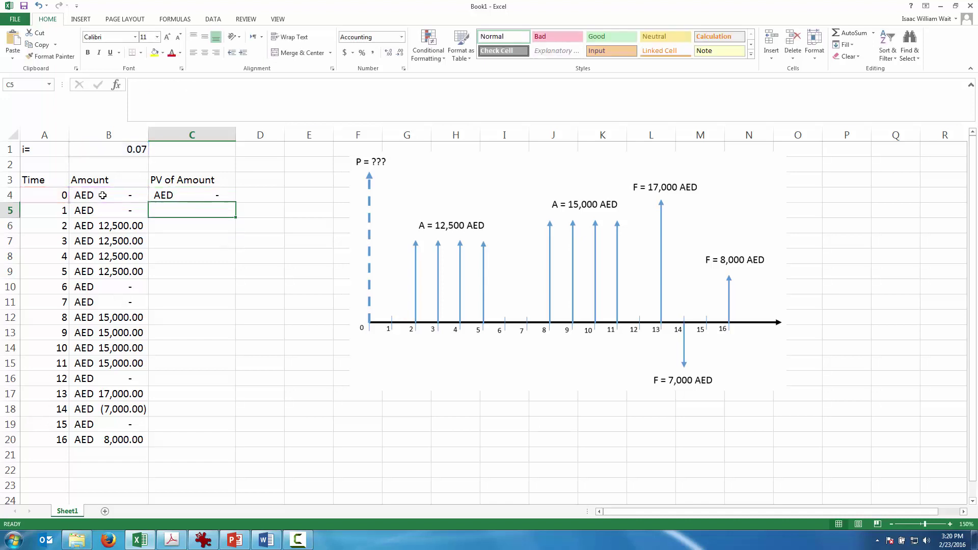
Step: Copy the PV formula from C4 down through C20 and check the amount and formula for time 16
{"action": "left_click", "coordinate": [220, 199]}
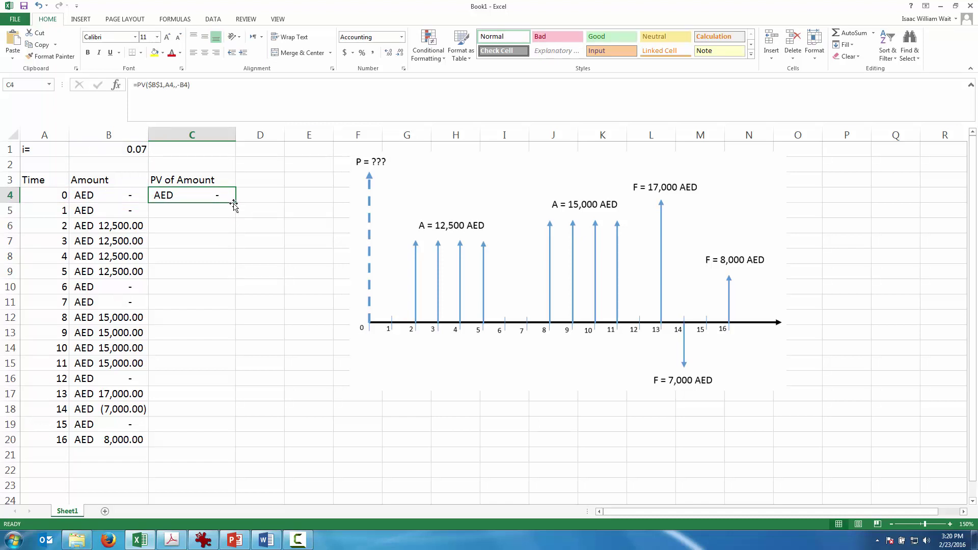
{"action": "left_click_drag", "start_coordinate": [236, 203], "coordinate": [221, 449]}
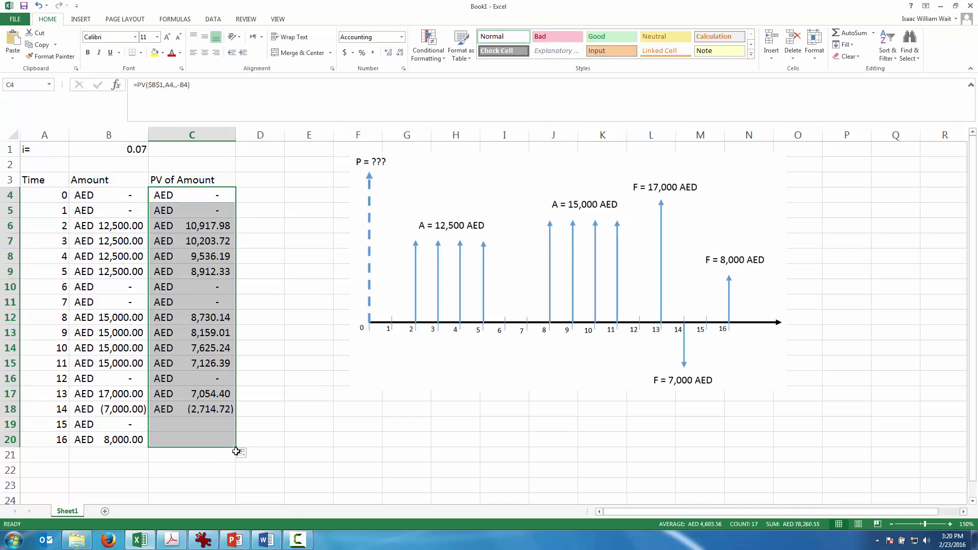
{"action": "left_click", "coordinate": [210, 429]}
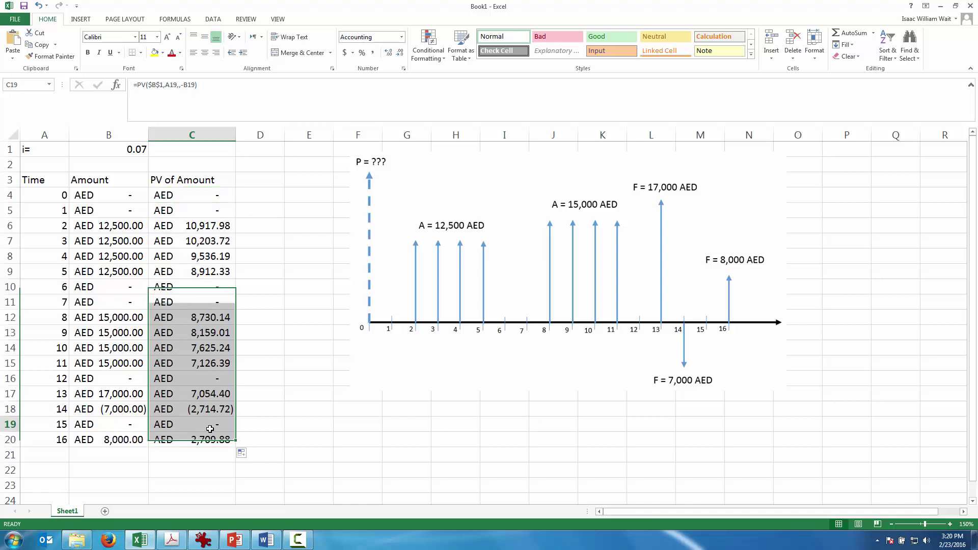
{"action": "left_click", "coordinate": [178, 441]}
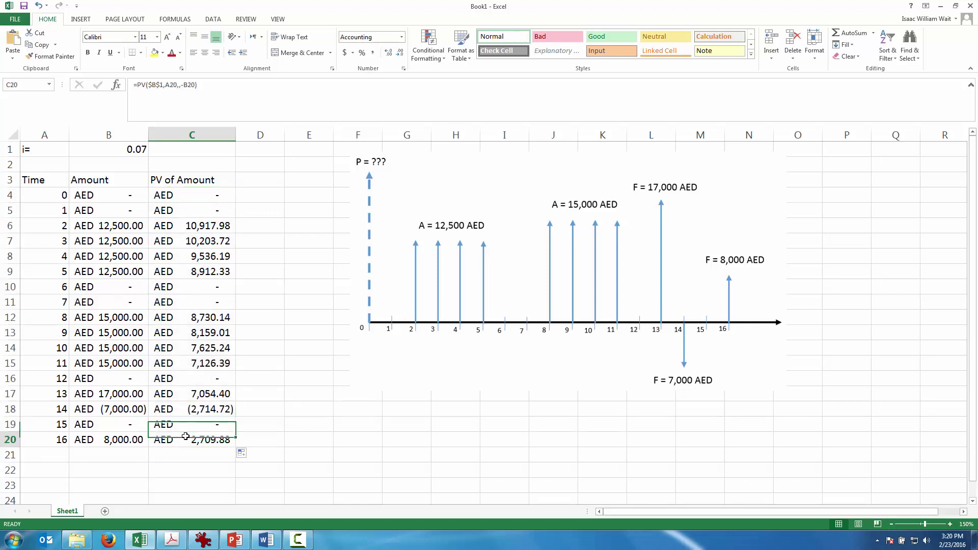
{"action": "left_click", "coordinate": [97, 438]}
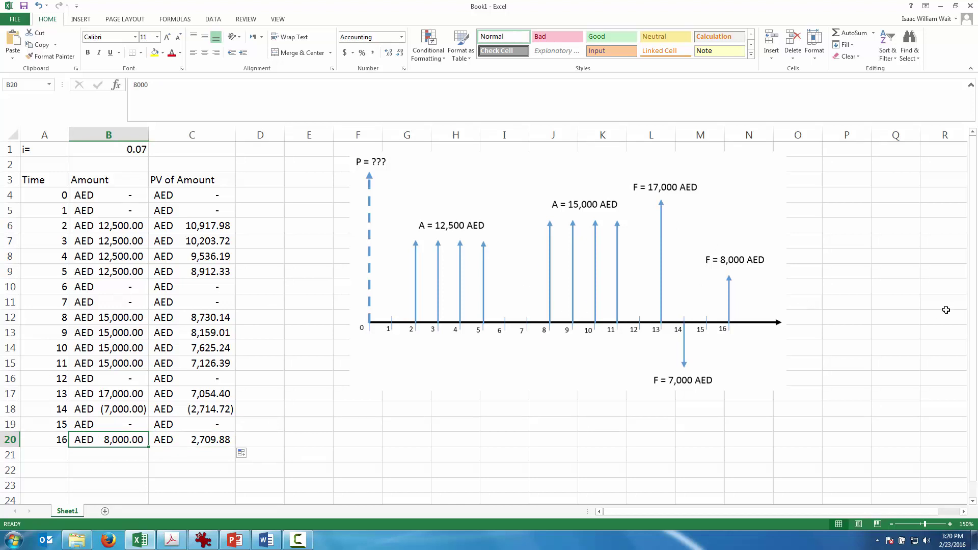
{"action": "left_click", "coordinate": [205, 444]}
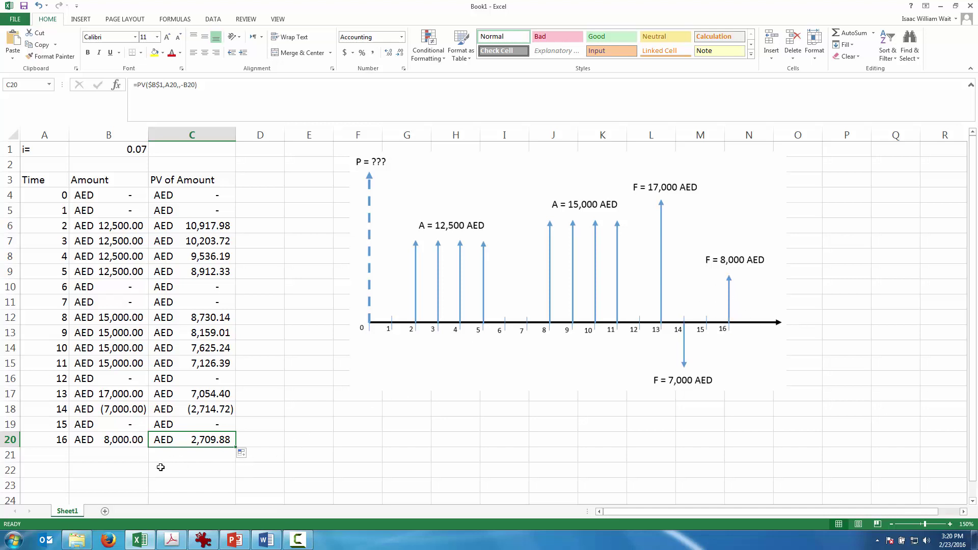
Step: Add the label "TOTAL PV:" in cell B22
{"action": "left_click", "coordinate": [109, 470]}
{"action": "mouse_move", "coordinate": [76, 540]}
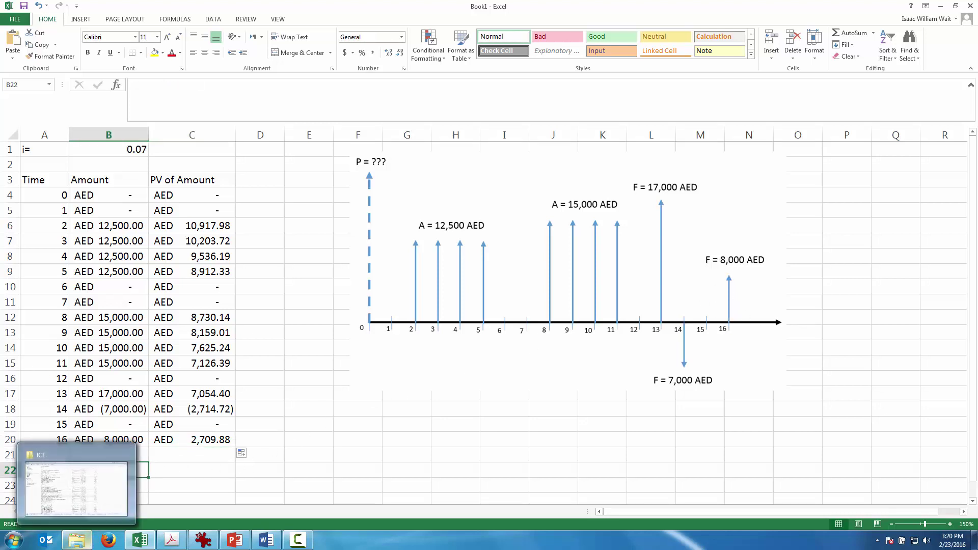
{"action": "type", "text": "TOTAL PV:"}
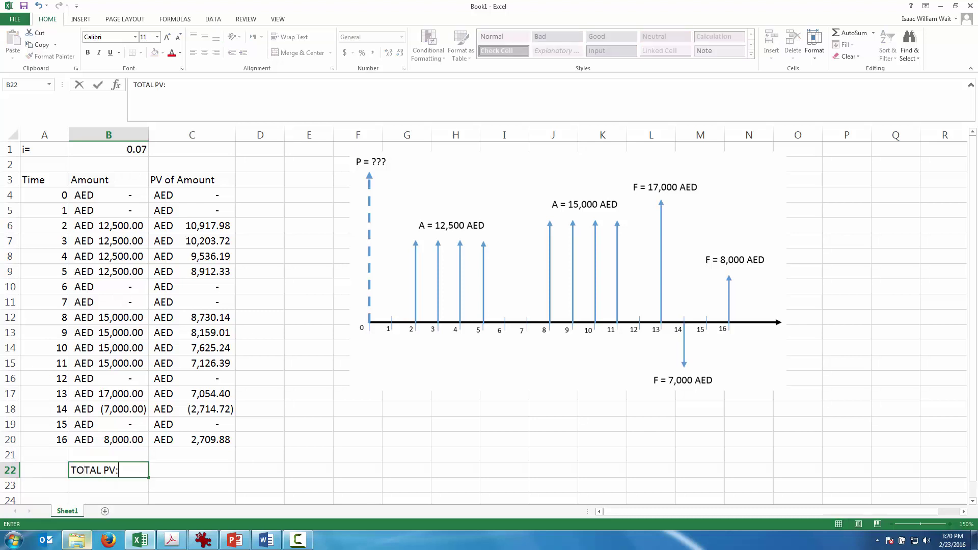
{"action": "key", "text": "Tab"}
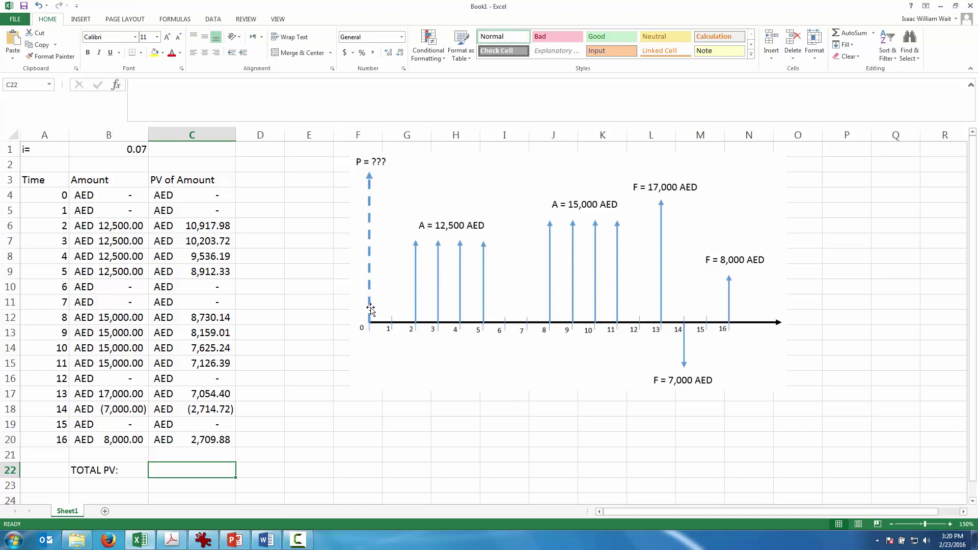
Step: Total the present values in C22 with the formula =SUM(C4:C20)
{"action": "type", "text": "=sum("}
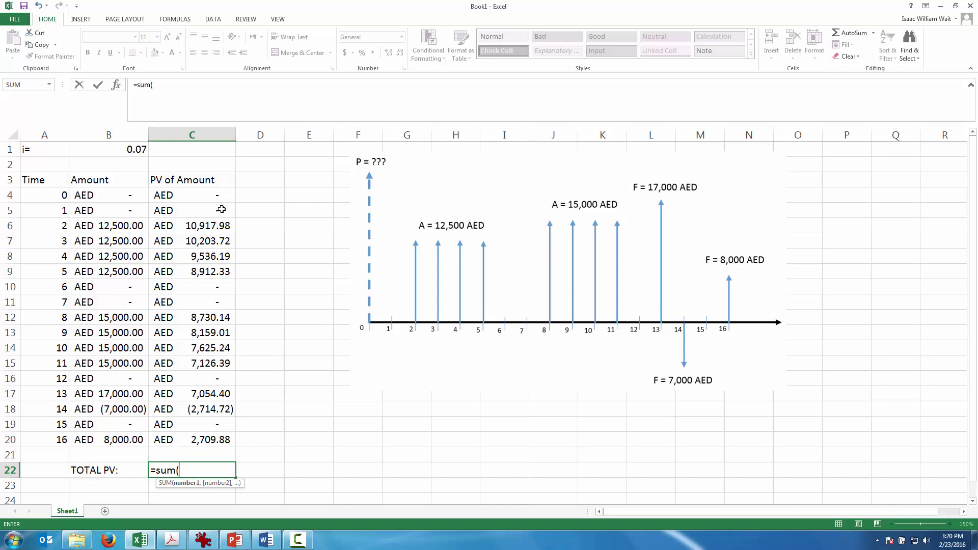
{"action": "left_click_drag", "start_coordinate": [209, 197], "coordinate": [185, 449]}
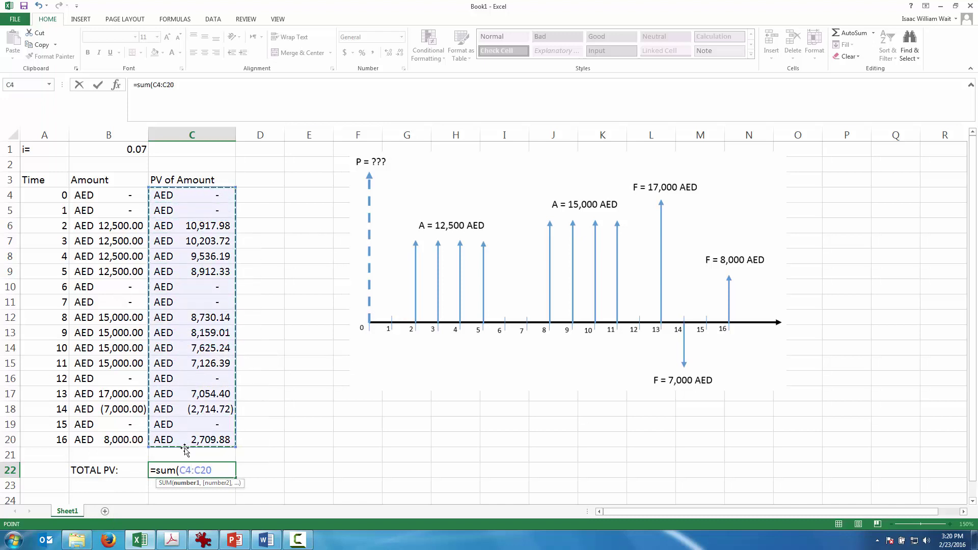
{"action": "type", "text": ")"}
{"action": "key", "text": "Return"}
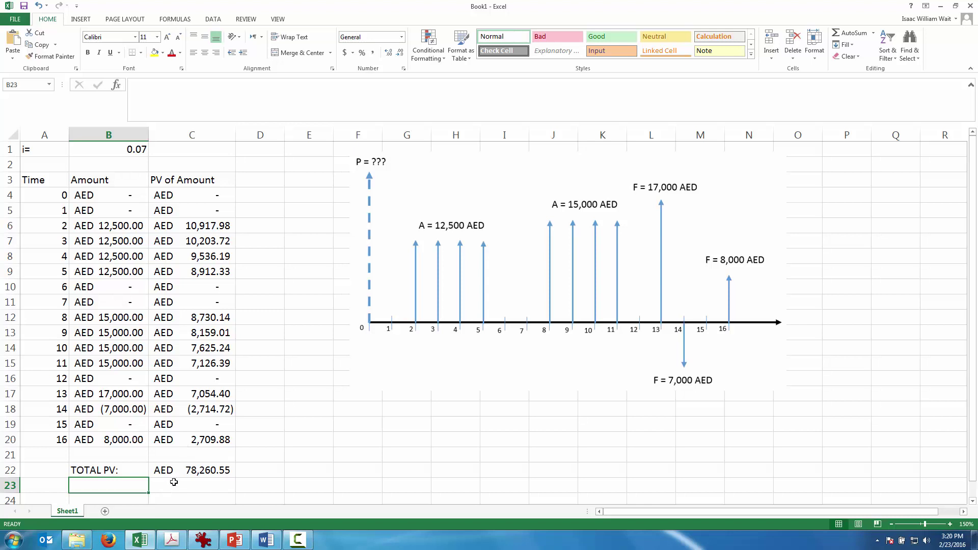
{"action": "left_click", "coordinate": [198, 473]}
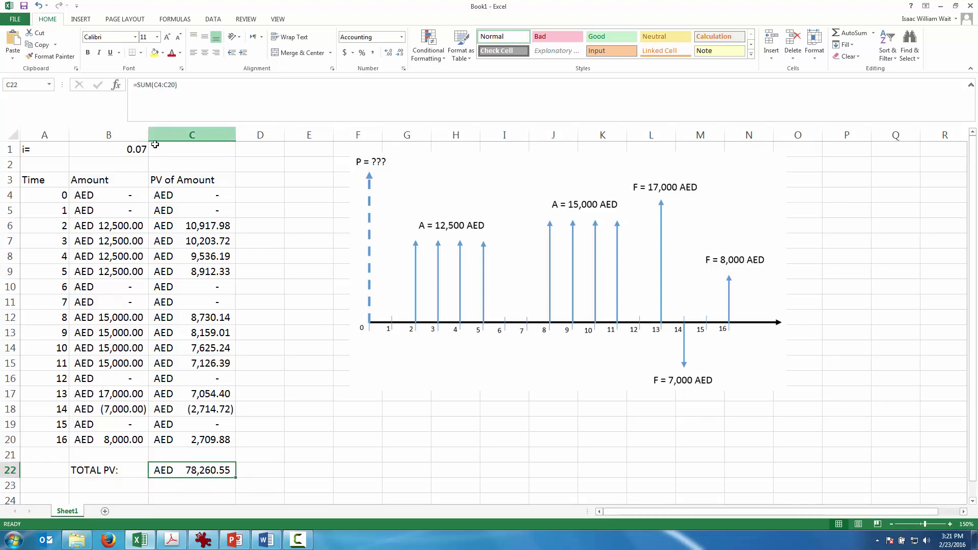
Step: Center the 0.07 interest rate in cell B1
{"action": "left_click", "coordinate": [134, 151]}
{"action": "left_click", "coordinate": [205, 54]}
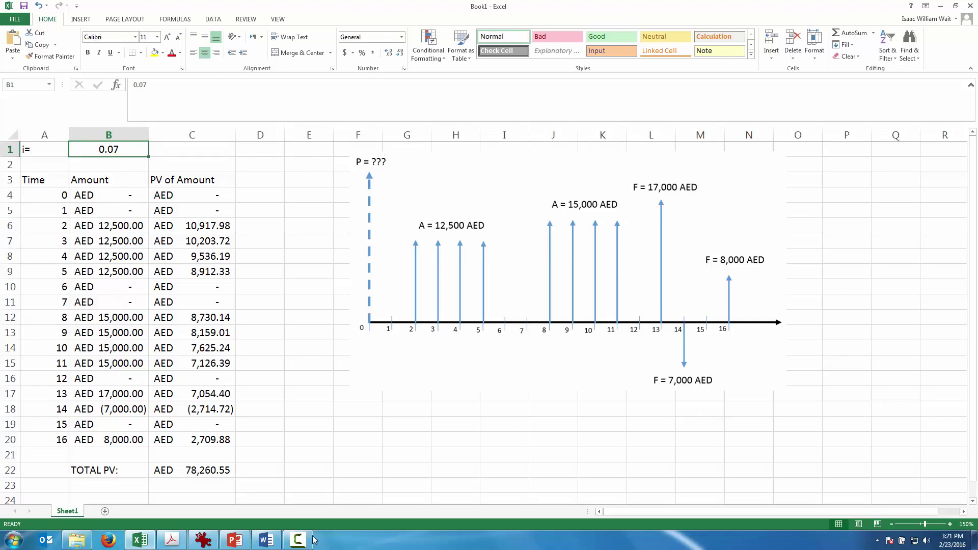
Step: Review the required solution methods in the Word exercise document, and return to the Excel workbook
{"action": "left_click", "coordinate": [266, 540]}
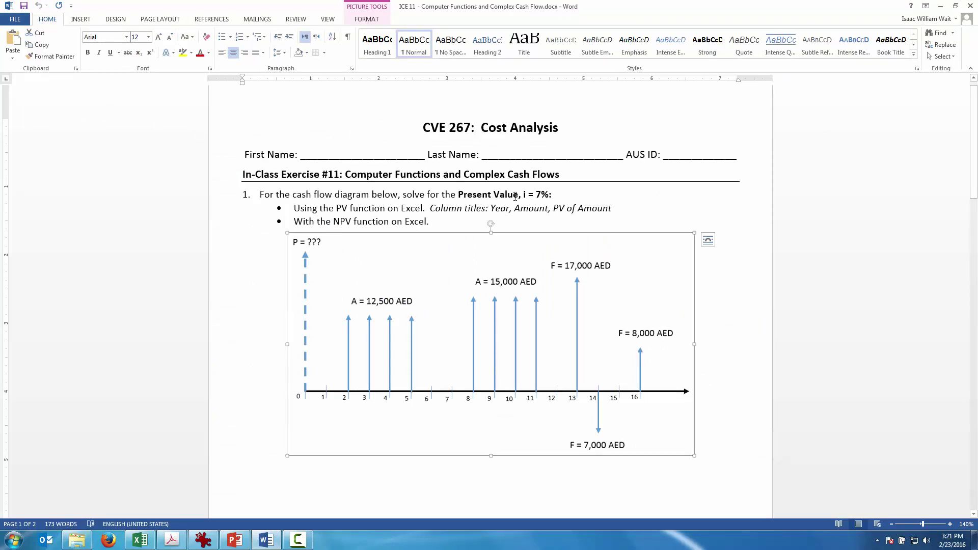
{"action": "left_click", "coordinate": [141, 540]}
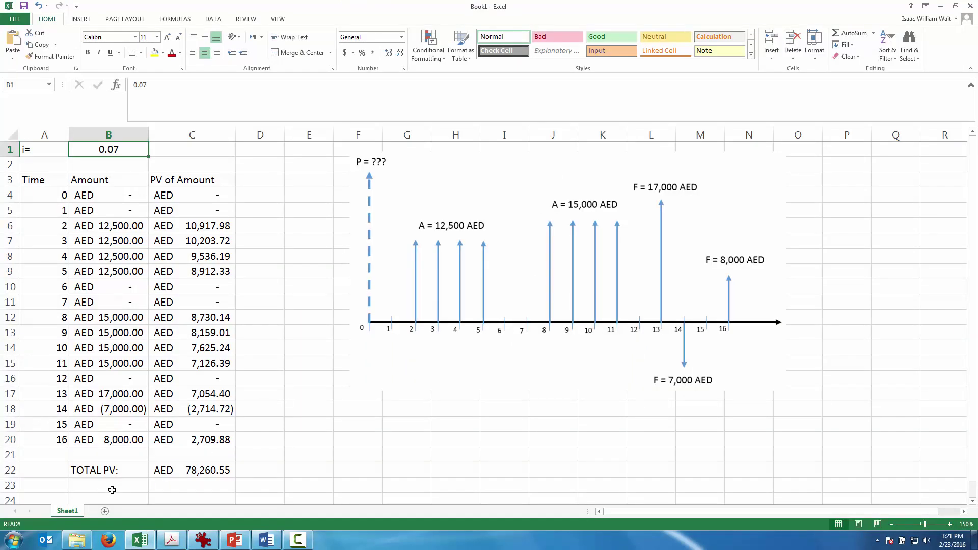
Step: Add the label "Net Present Value:" in cell B24 and right-align it
{"action": "left_click", "coordinate": [893, 525]}
{"action": "left_click", "coordinate": [101, 473]}
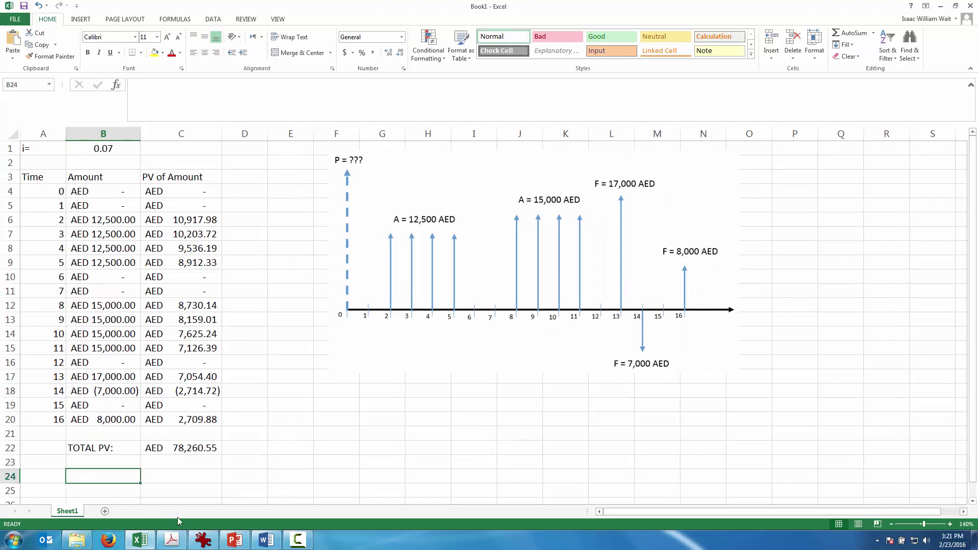
{"action": "type", "text": "Net Pres"}
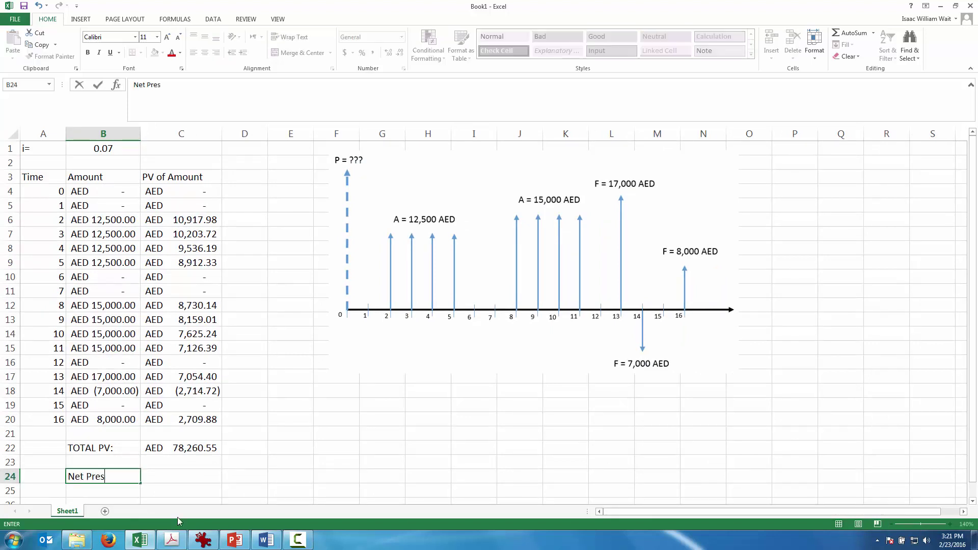
{"action": "type", "text": "ent Value:"}
{"action": "key", "text": "Return"}
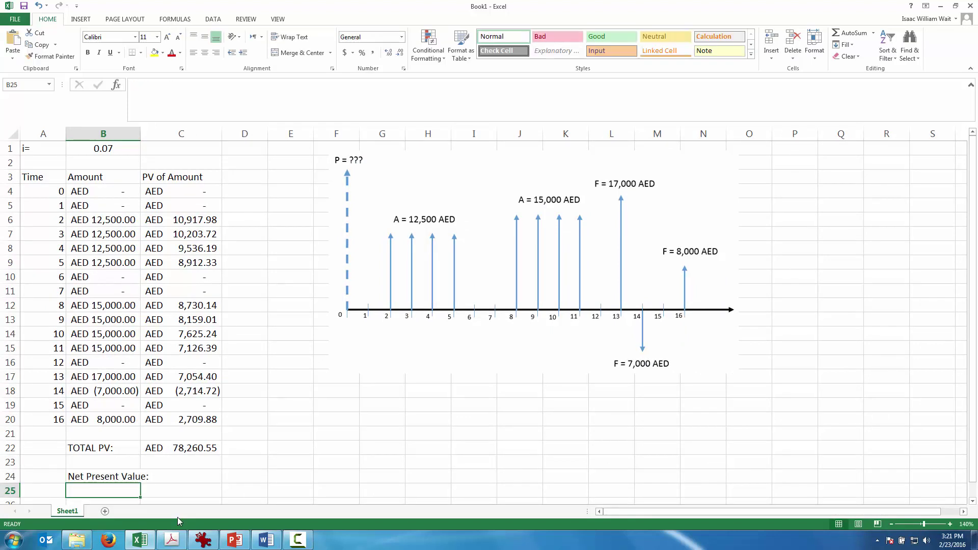
{"action": "left_click", "coordinate": [134, 475]}
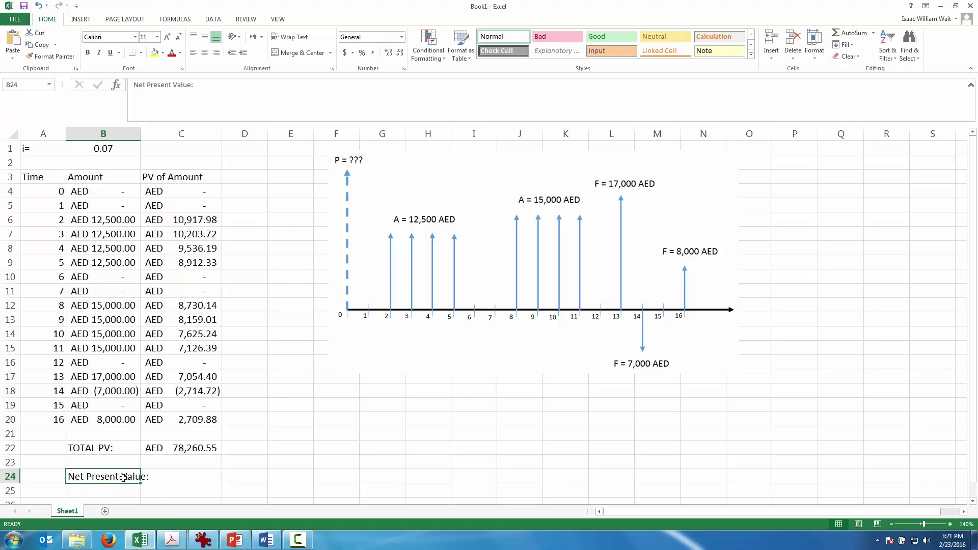
{"action": "left_click", "coordinate": [216, 53]}
Step: Calculate the net present value in C24 with the formula =NPV(B1,B5:B20)
{"action": "left_click", "coordinate": [190, 475]}
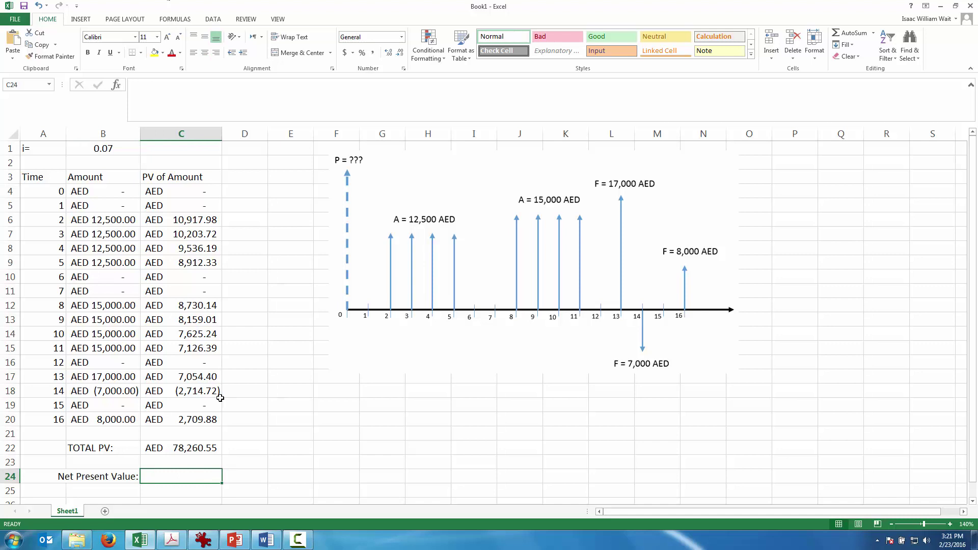
{"action": "type", "text": "=NP"}
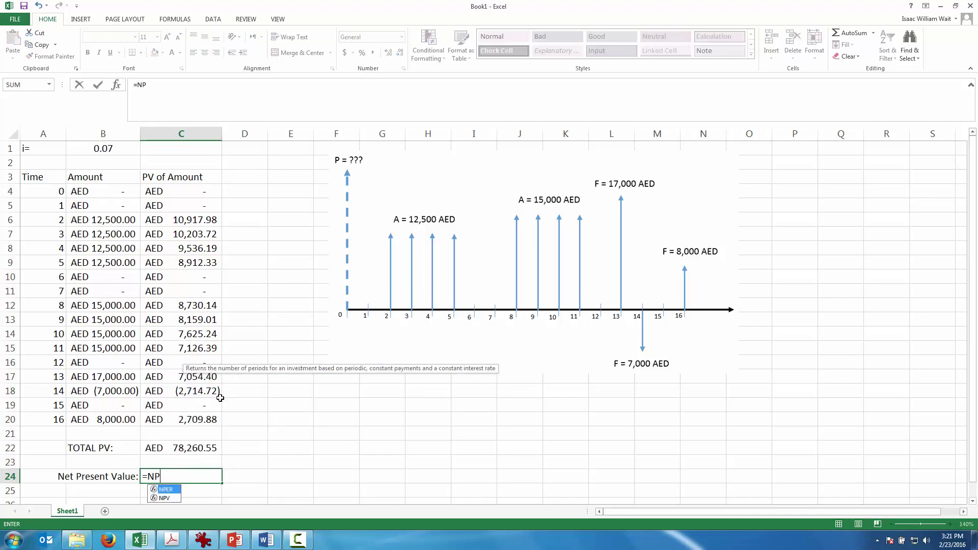
{"action": "type", "text": "V("}
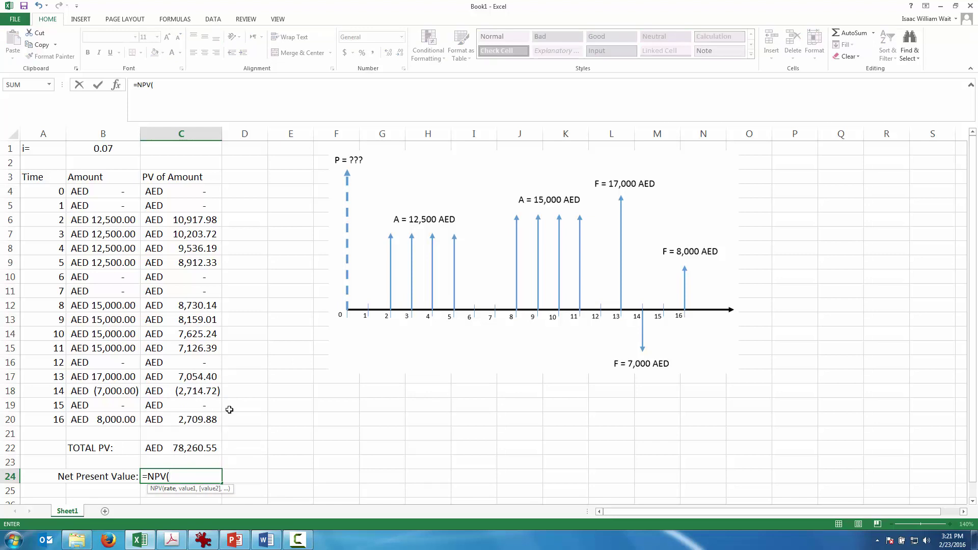
{"action": "left_click", "coordinate": [100, 148]}
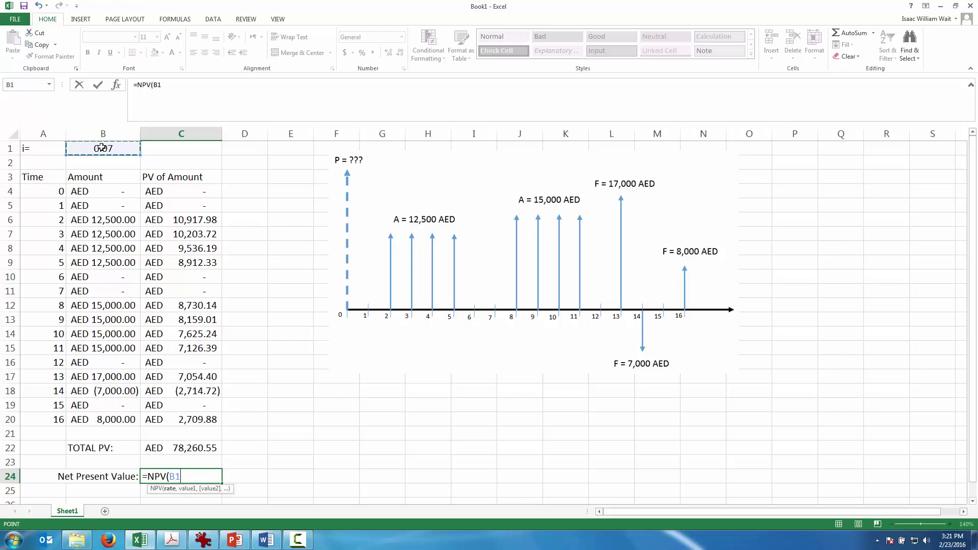
{"action": "type", "text": ","}
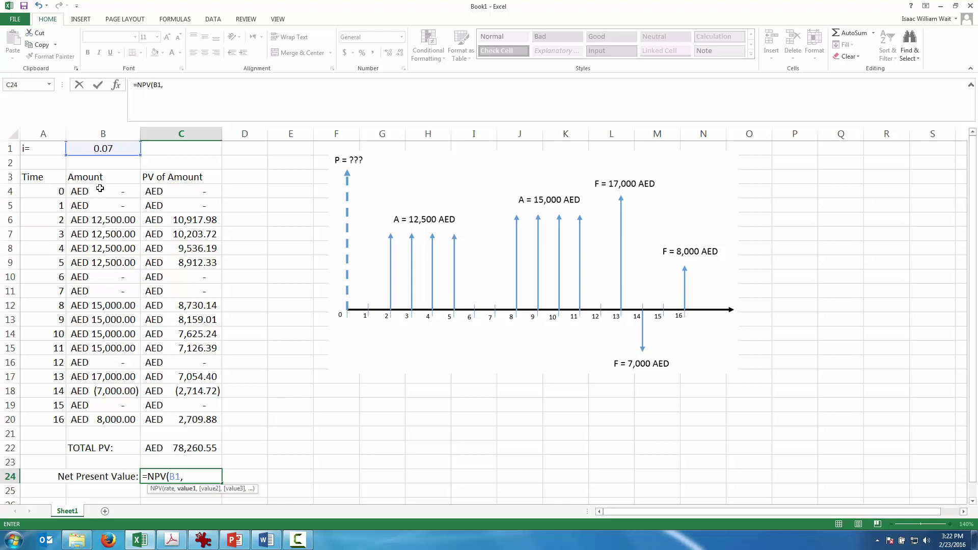
{"action": "left_click_drag", "start_coordinate": [104, 205], "coordinate": [101, 225]}
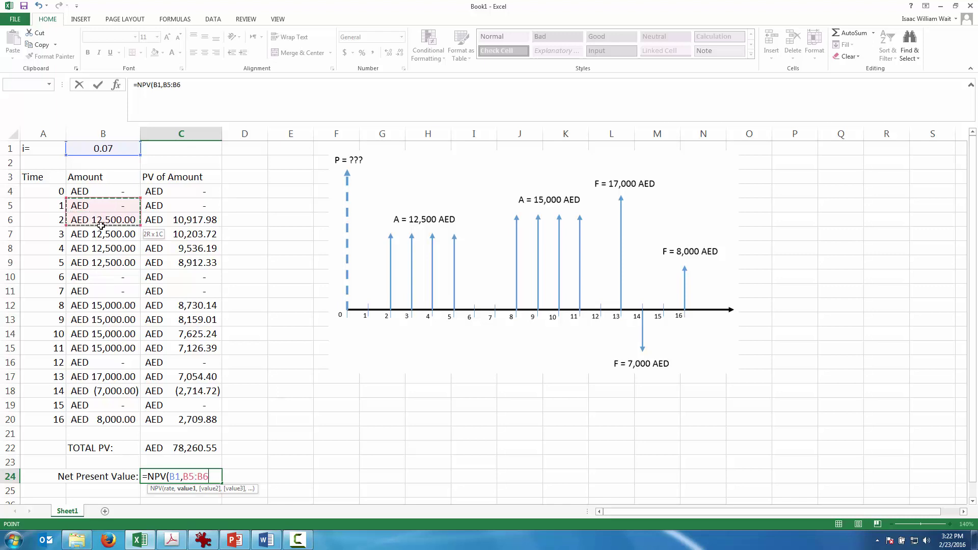
{"action": "left_click_drag", "start_coordinate": [97, 261], "coordinate": [97, 419]}
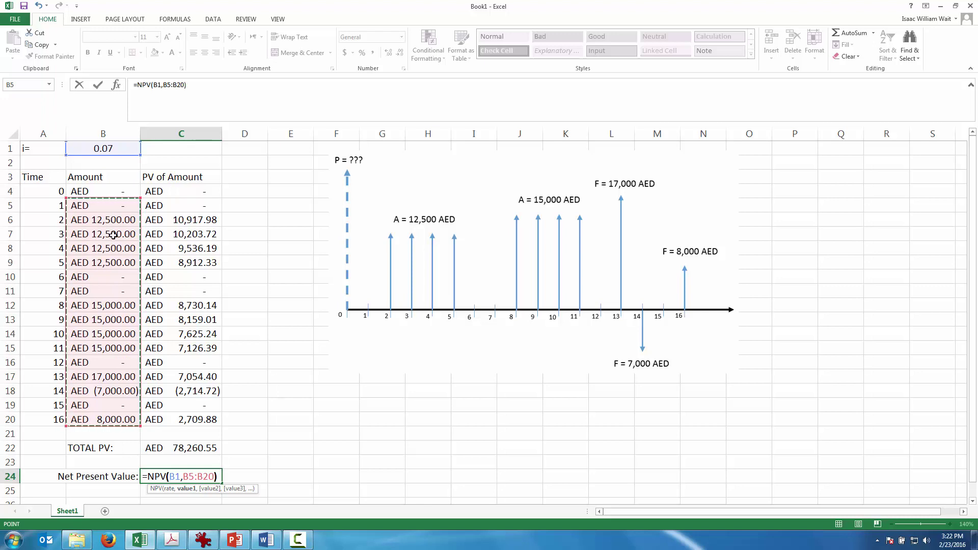
{"action": "key", "text": "Return"}
Step: Apply the Number format to the net present value in C24
{"action": "left_click", "coordinate": [173, 476]}
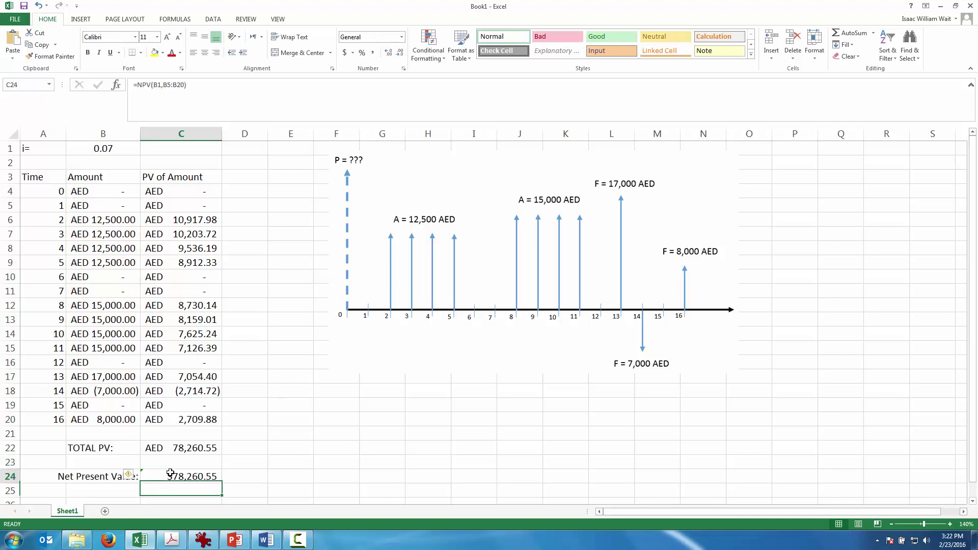
{"action": "left_click", "coordinate": [401, 37]}
{"action": "left_click", "coordinate": [392, 81]}
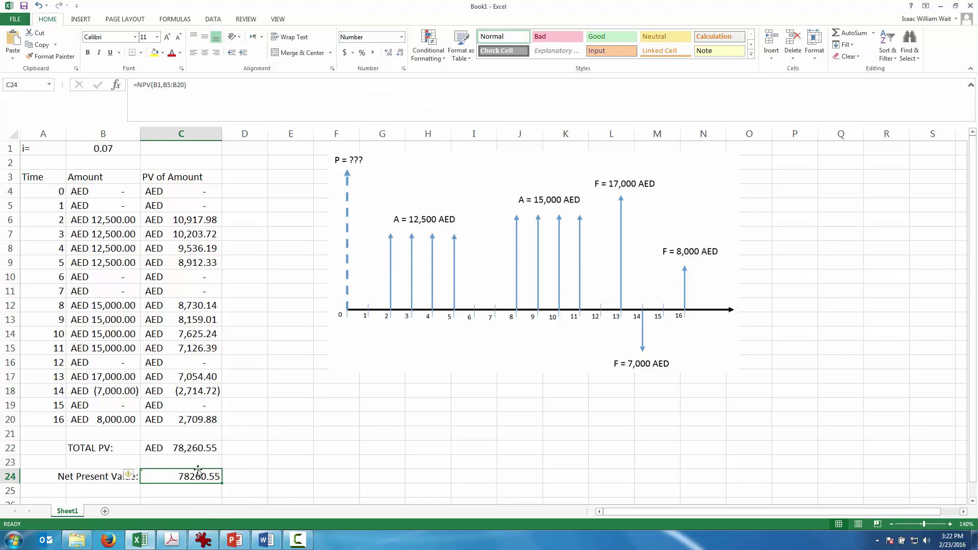
{"action": "left_click", "coordinate": [118, 477]}
Step: Switch to the Word exercise document and review problem 2's future value task and its required columns
{"action": "left_click", "coordinate": [266, 540]}
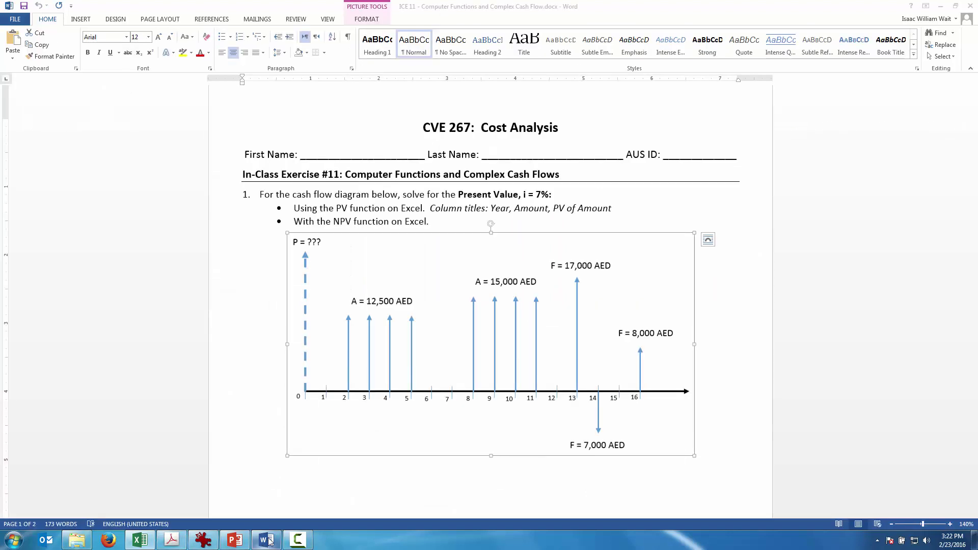
{"action": "left_click_drag", "start_coordinate": [976, 179], "coordinate": [975, 288]}
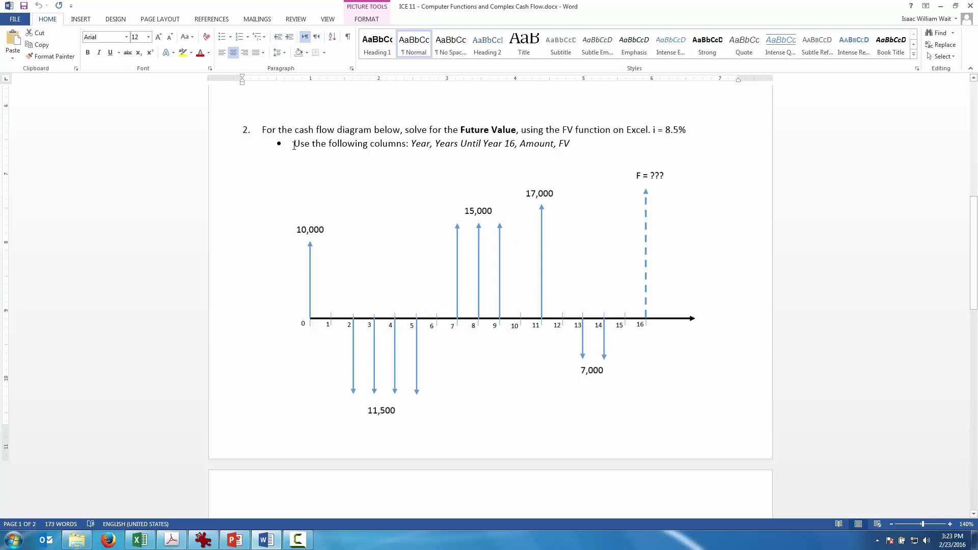
{"action": "left_click_drag", "start_coordinate": [295, 146], "coordinate": [583, 155]}
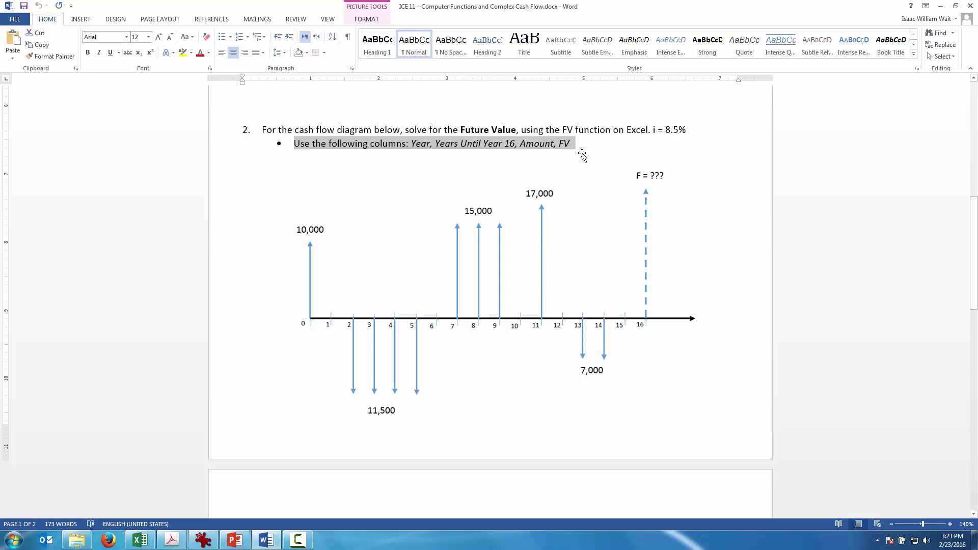
{"action": "left_click", "coordinate": [648, 395]}
{"action": "left_click", "coordinate": [738, 379]}
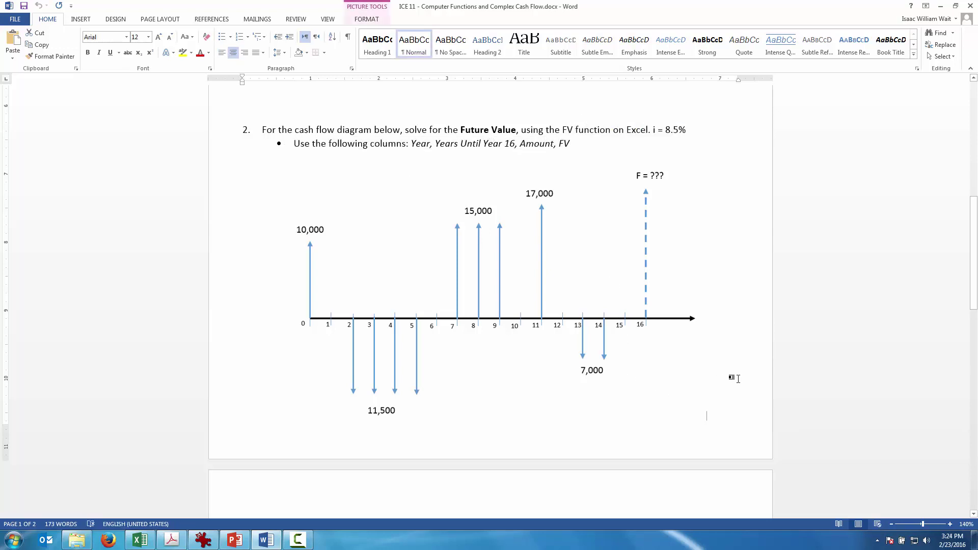
{"action": "left_click_drag", "start_coordinate": [435, 145], "coordinate": [515, 144]}
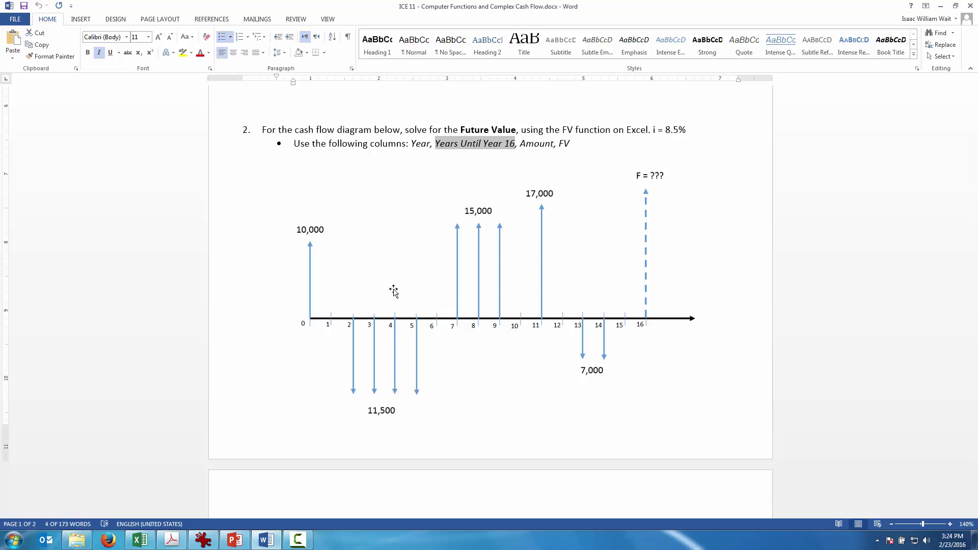
Step: Copy problem 2's cash flow diagram from Word and paste it into a new sheet of the Excel workbook
{"action": "left_click", "coordinate": [402, 276]}
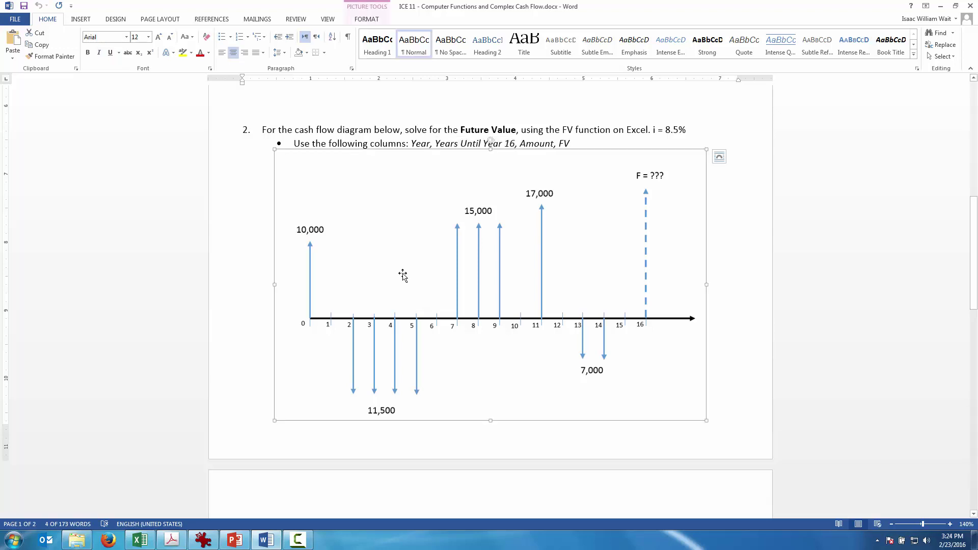
{"action": "left_click", "coordinate": [149, 538]}
{"action": "left_click", "coordinate": [105, 512]}
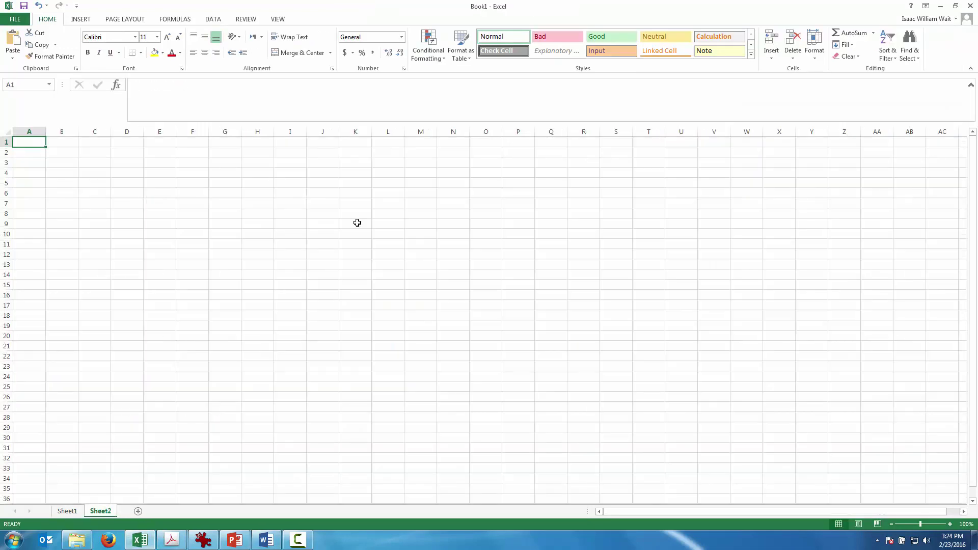
{"action": "left_click", "coordinate": [398, 162]}
{"action": "key", "text": "ctrl+v"}
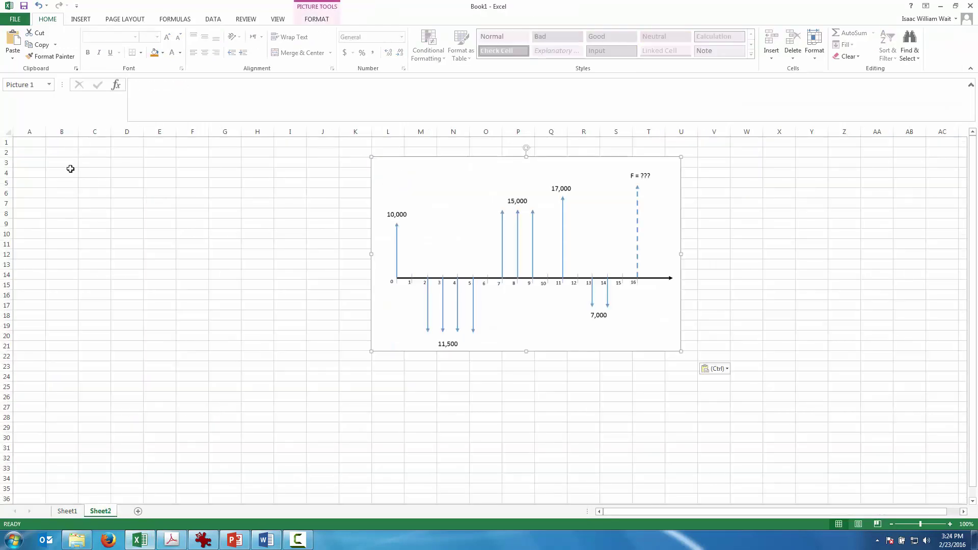
Step: Enter the title "ICE 11, Problem 2" in cell A1 of the new sheet
{"action": "left_click", "coordinate": [27, 143]}
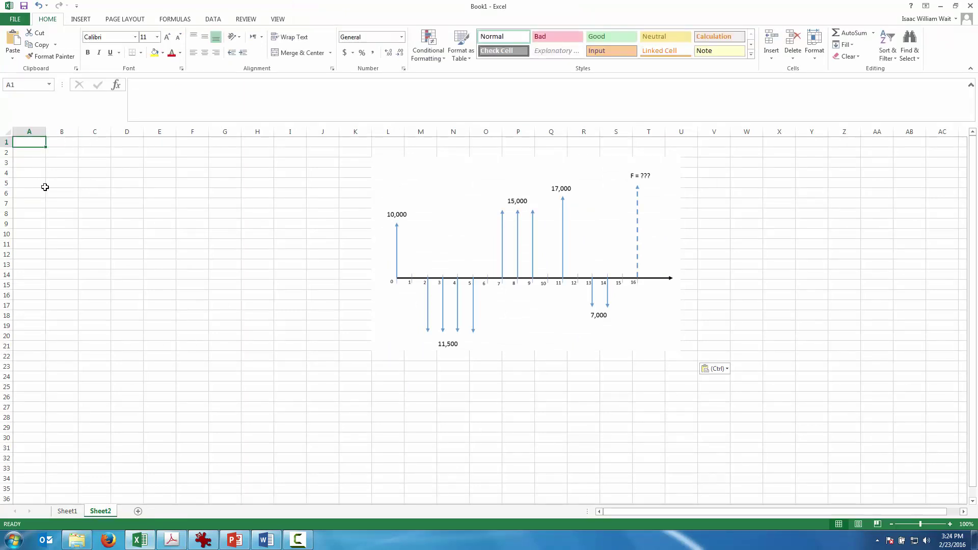
{"action": "type", "text": "ICE"}
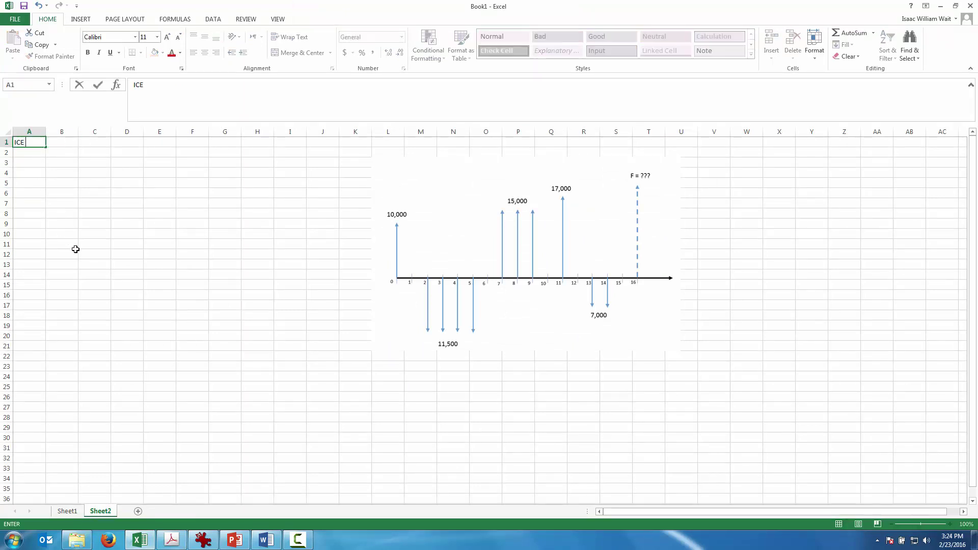
{"action": "type", "text": " 11, Problem 2"}
{"action": "key", "text": "Return"}
{"action": "key", "text": "Return"}
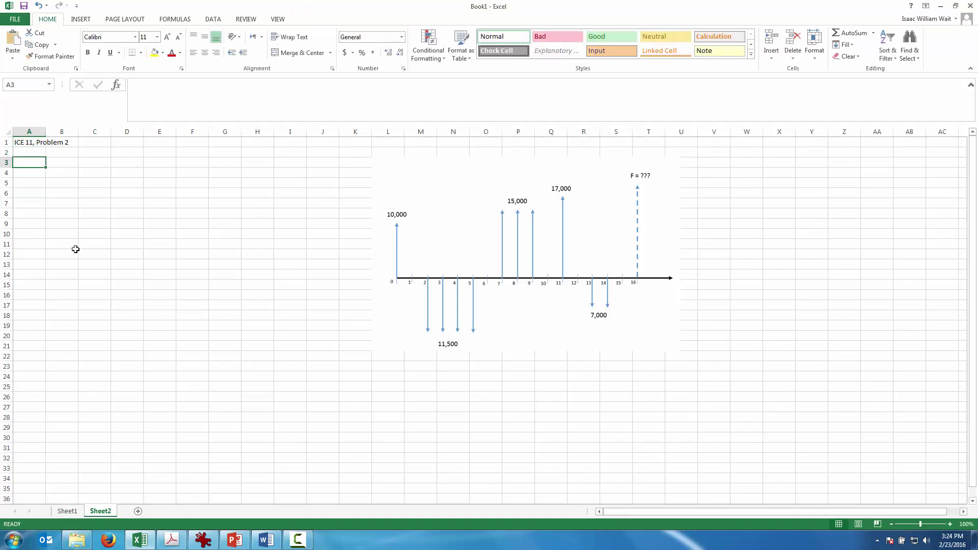
Step: Enter the label "i=" in A3 and the interest rate 0.085 in B3
{"action": "type", "text": "i="}
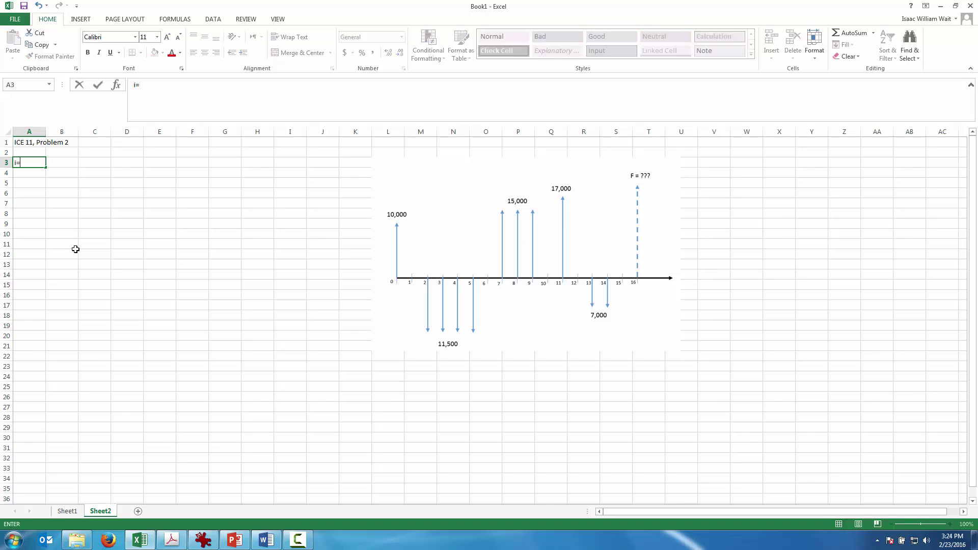
{"action": "key", "text": "Tab"}
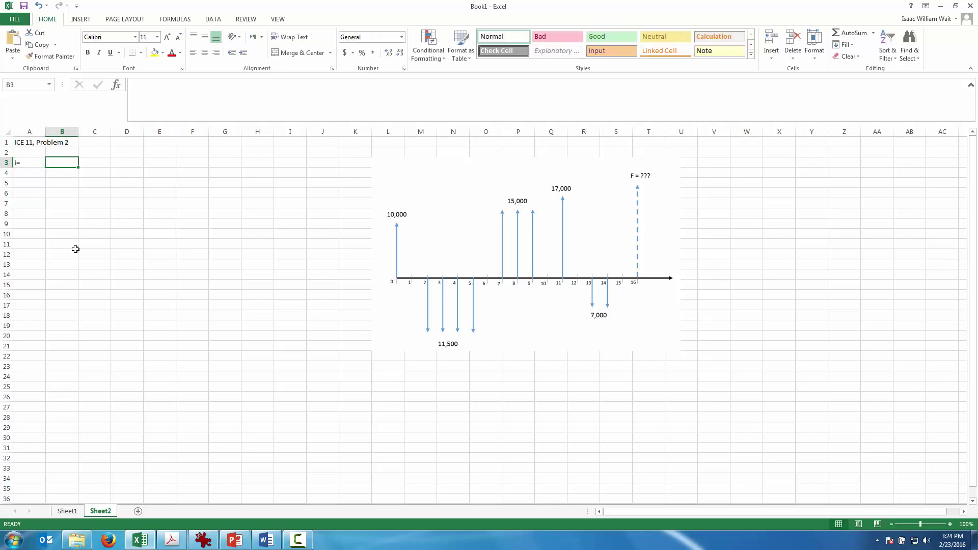
{"action": "type", "text": "0.085"}
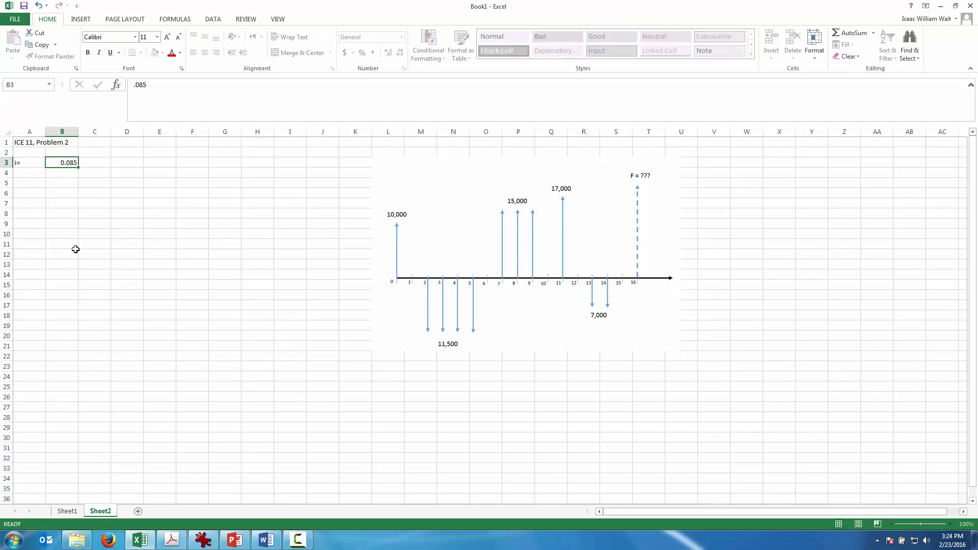
{"action": "key", "text": "Return"}
{"action": "key", "text": "Return"}
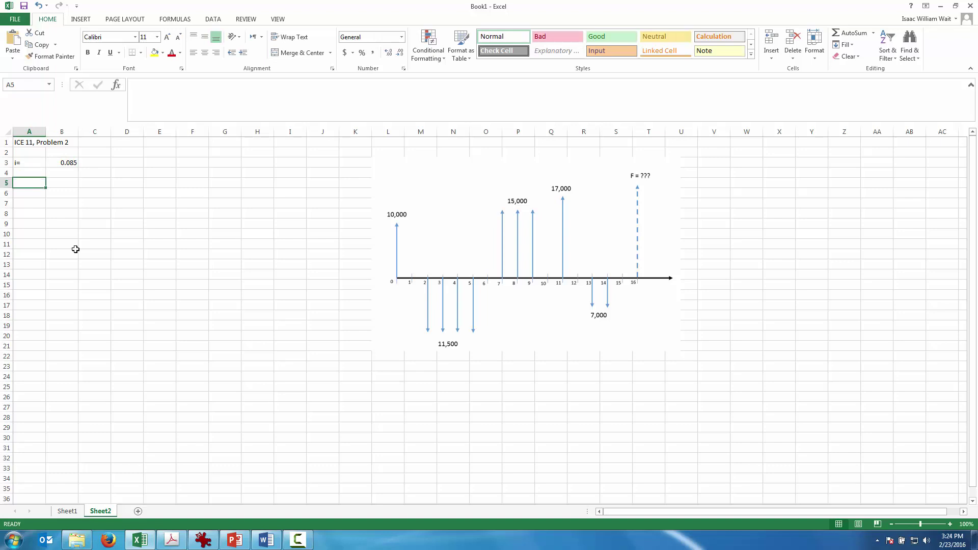
Step: Check the required columns in Word, then enter the headers "Year", "Years until Yr 16", "Amount" and "FV of Amount" in A5:D5 of the Excel sheet
{"action": "left_click", "coordinate": [266, 540]}
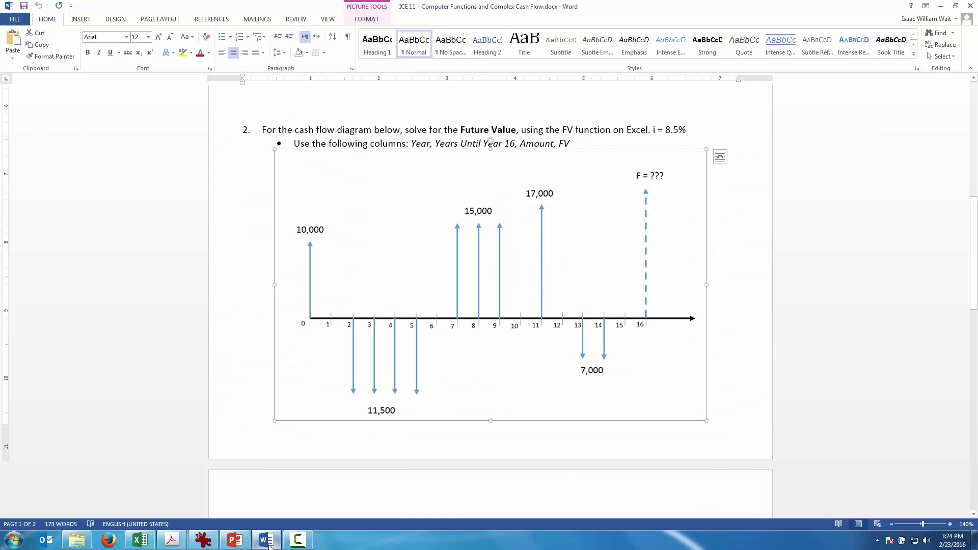
{"action": "left_click", "coordinate": [267, 543]}
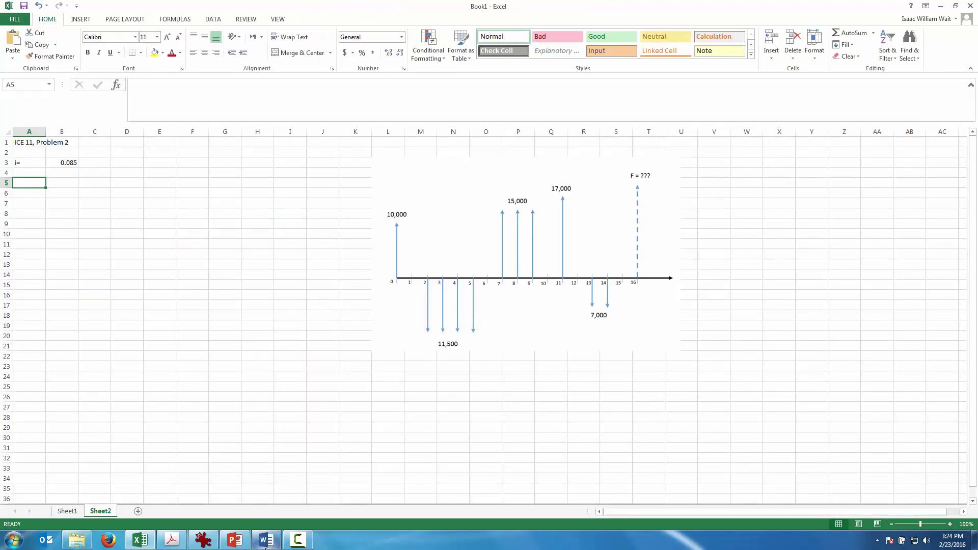
{"action": "type", "text": "Year"}
{"action": "key", "text": "Tab"}
{"action": "type", "text": "Years"}
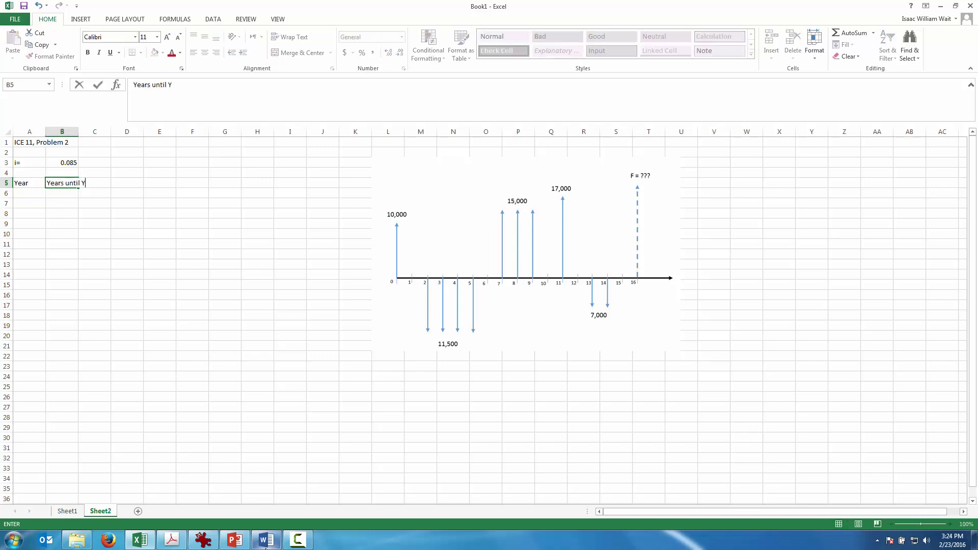
{"action": "type", "text": " until Yr 16"}
{"action": "key", "text": "Tab"}
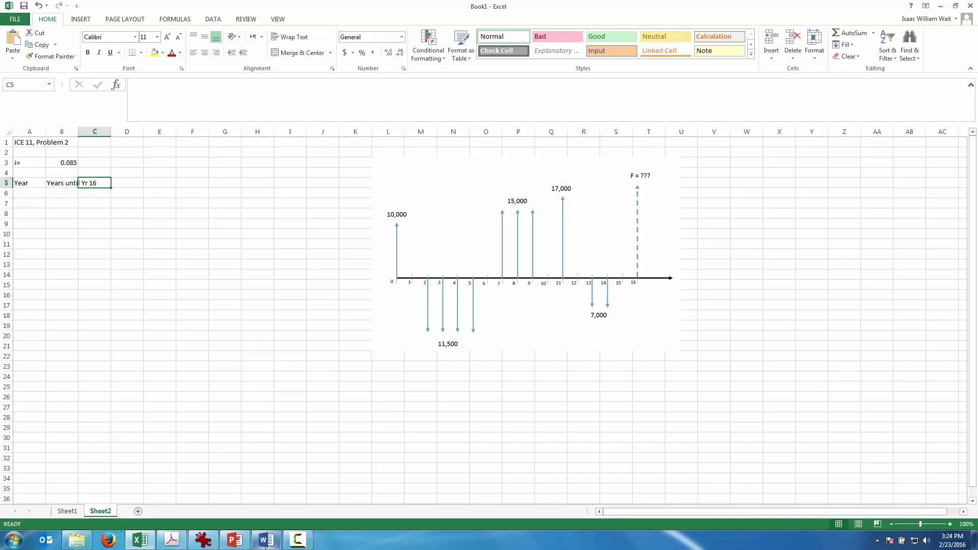
{"action": "type", "text": "Amount"}
{"action": "key", "text": "Tab"}
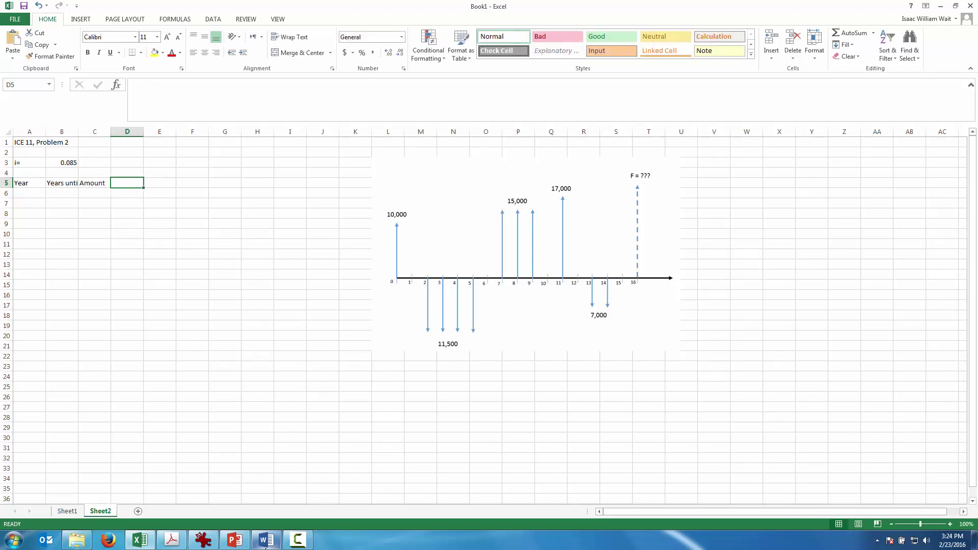
{"action": "type", "text": "FV of Amount"}
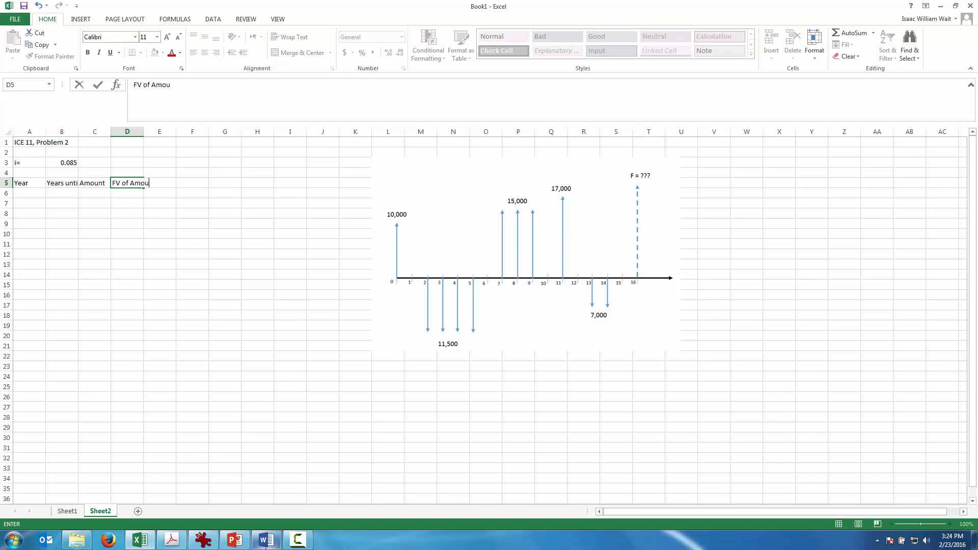
{"action": "key", "text": "Return"}
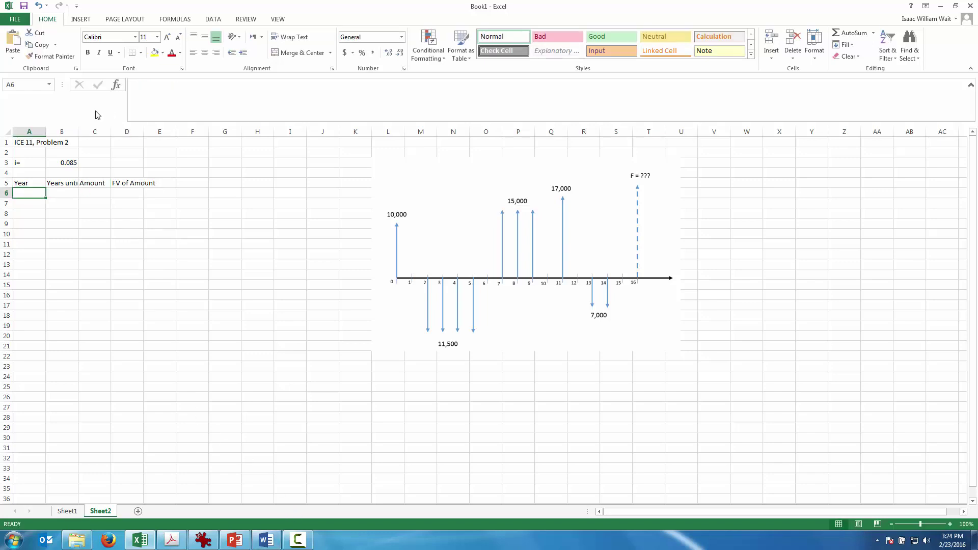
Step: Widen columns B and D to fit their headers and fill A6:A22 with the years 0 to 16
{"action": "left_click_drag", "start_coordinate": [79, 132], "coordinate": [104, 131]}
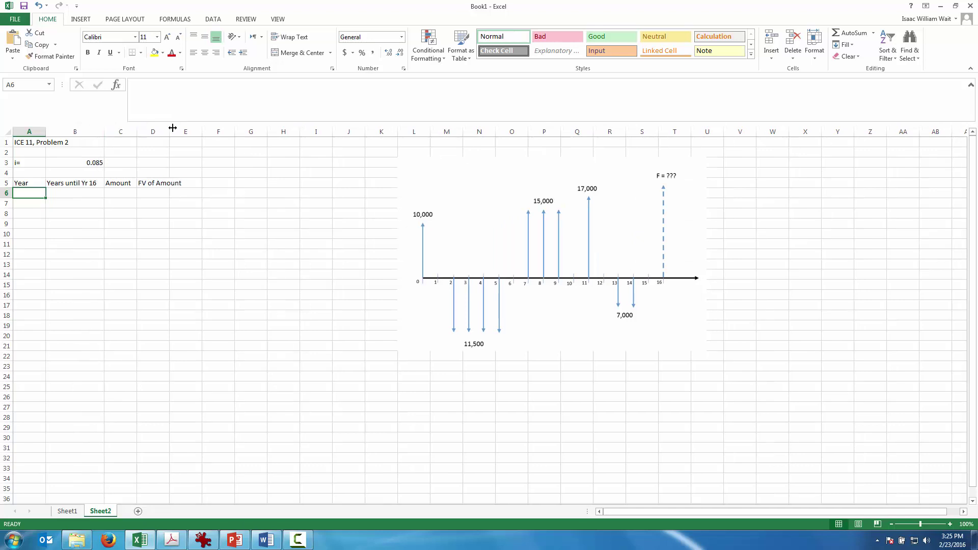
{"action": "left_click_drag", "start_coordinate": [170, 131], "coordinate": [198, 133]}
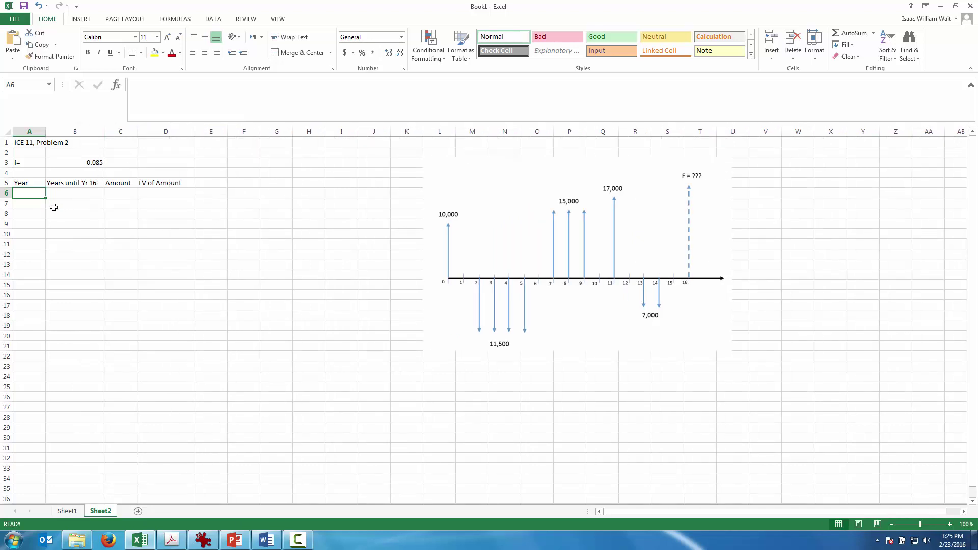
{"action": "left_click", "coordinate": [54, 207]}
{"action": "left_click", "coordinate": [31, 193]}
{"action": "type", "text": "0"}
{"action": "key", "text": "Return"}
{"action": "type", "text": "1"}
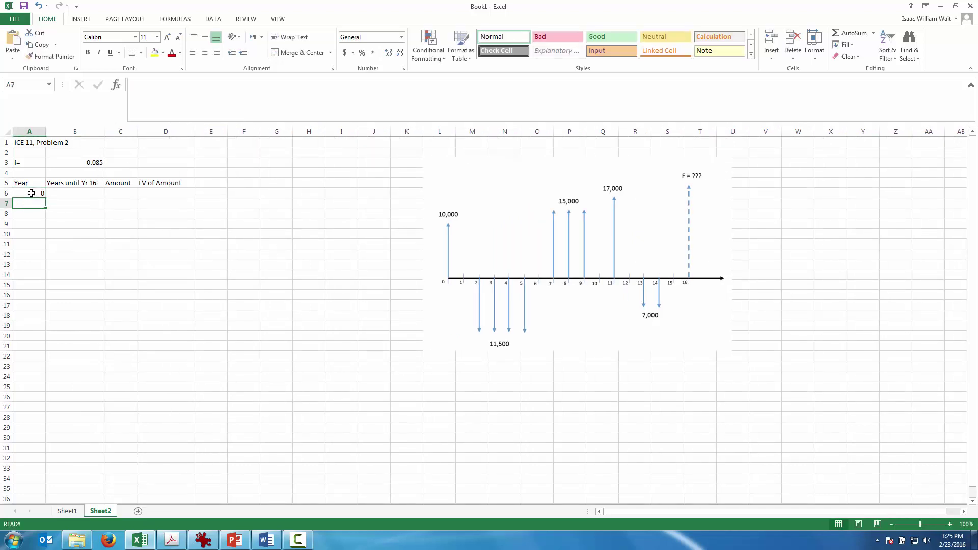
{"action": "key", "text": "Return"}
{"action": "type", "text": "2"}
{"action": "key", "text": "Return"}
{"action": "left_click_drag", "start_coordinate": [31, 193], "coordinate": [54, 362]}
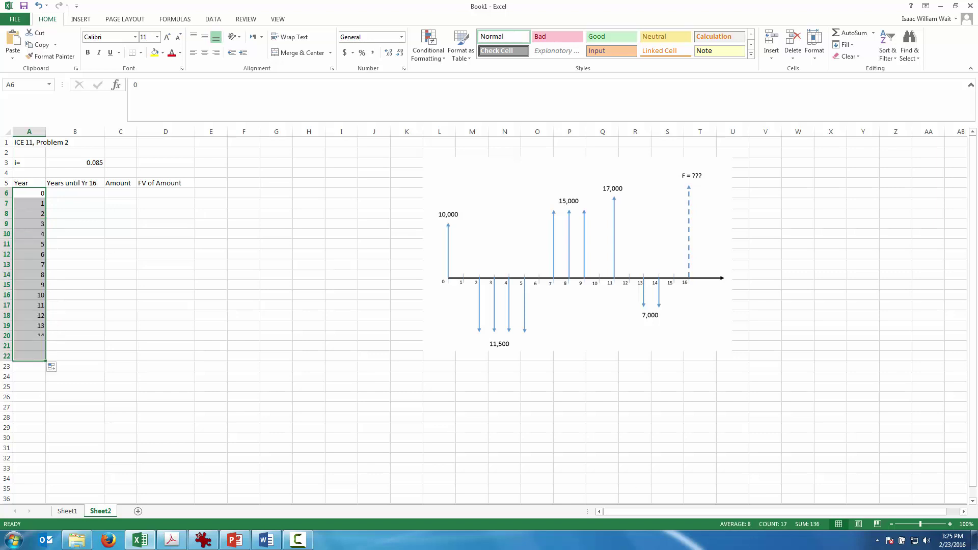
Step: Move the cash flow diagram closer to the table, so that it starts near column G at the top of the sheet
{"action": "left_click", "coordinate": [951, 525]}
{"action": "left_click", "coordinate": [950, 524]}
{"action": "left_click", "coordinate": [951, 525]}
{"action": "left_click", "coordinate": [951, 525]}
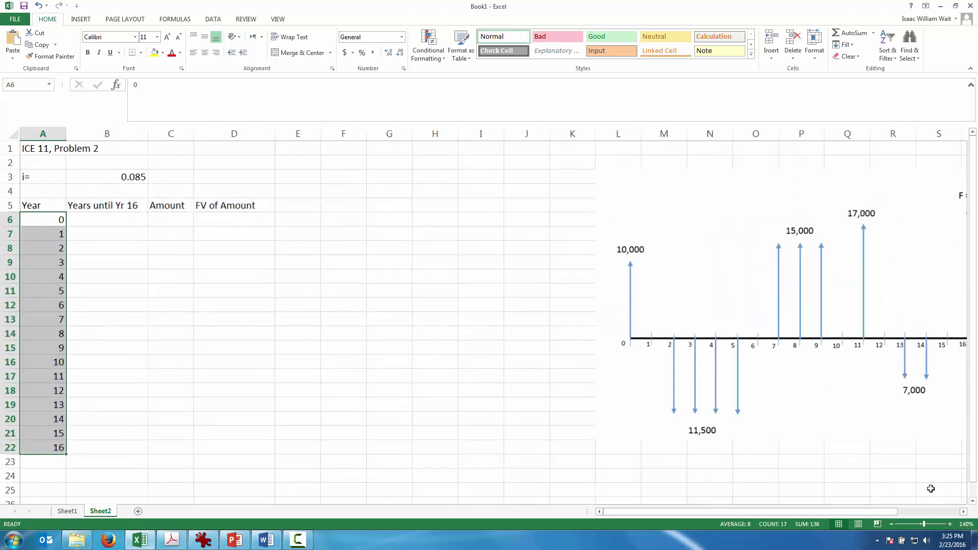
{"action": "left_click", "coordinate": [766, 406]}
{"action": "left_click_drag", "start_coordinate": [765, 406], "coordinate": [606, 402]}
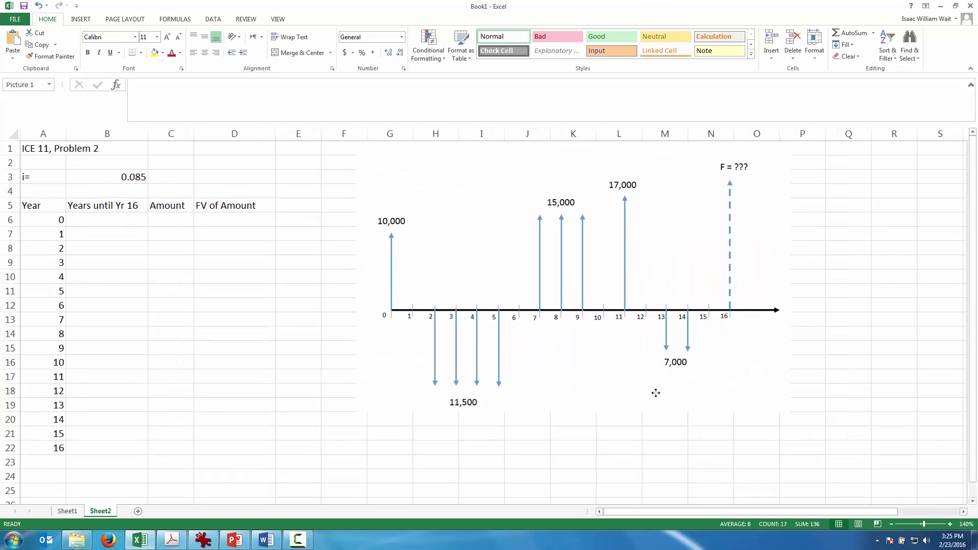
{"action": "left_click", "coordinate": [951, 525]}
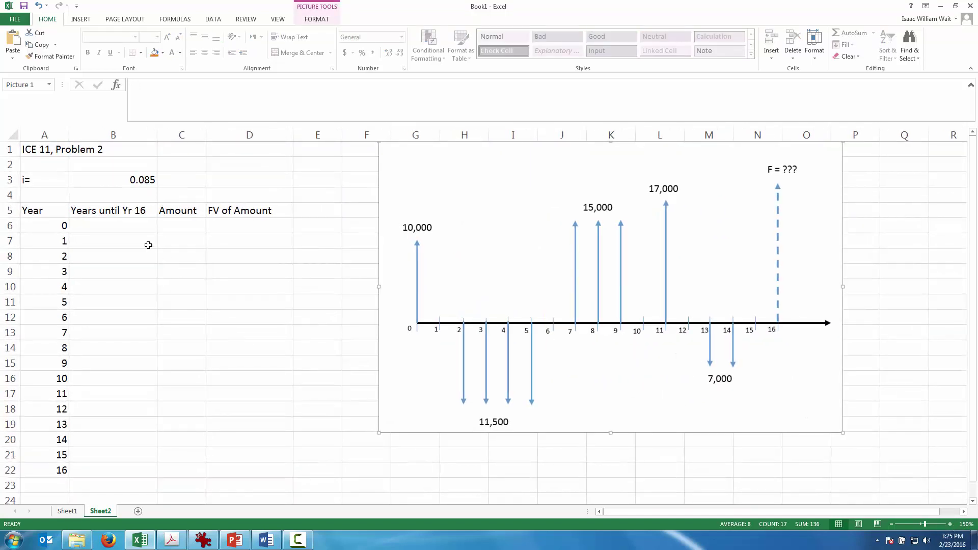
Step: Enter 16, 15 and 14 as the years until year 16 in B6:B8
{"action": "left_click", "coordinate": [118, 223]}
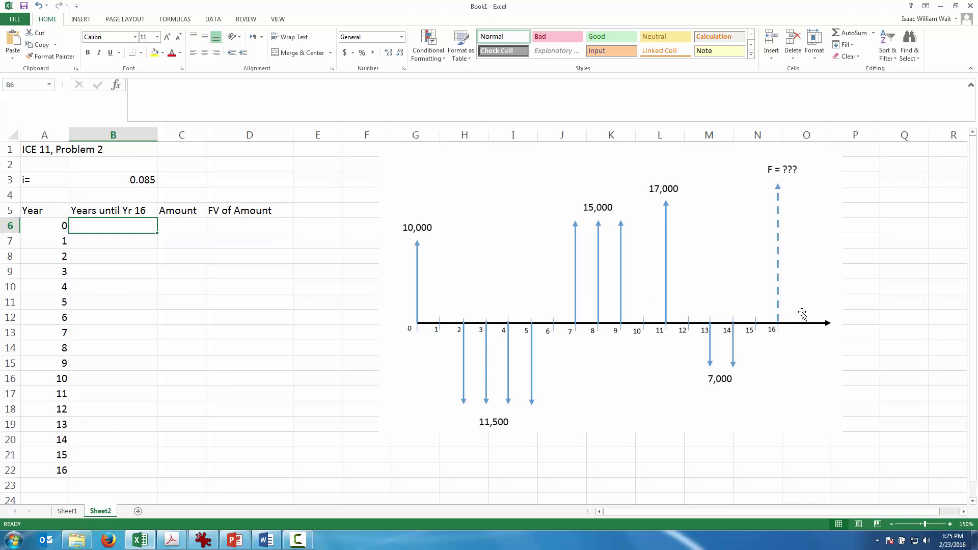
{"action": "type", "text": "16"}
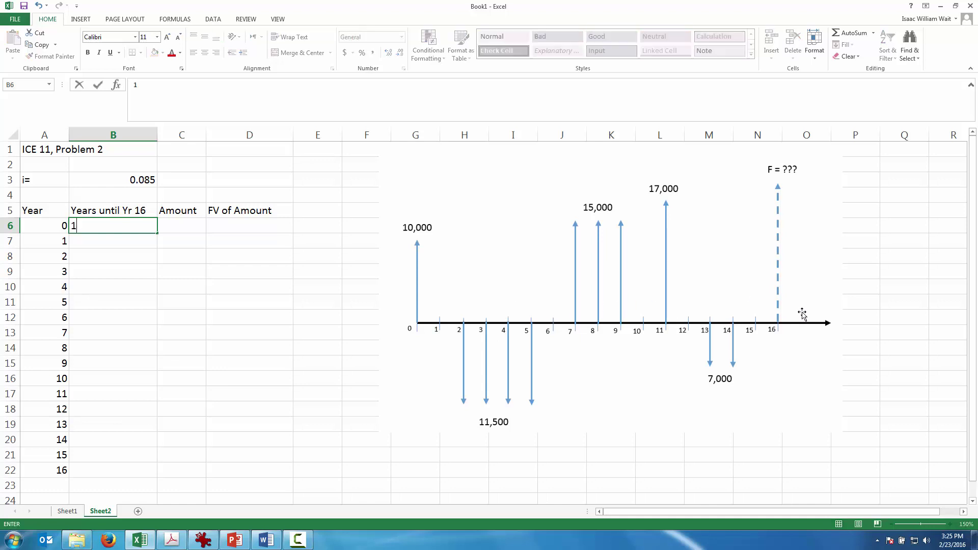
{"action": "key", "text": "Return"}
{"action": "type", "text": "15"}
{"action": "key", "text": "Return"}
{"action": "type", "text": "14"}
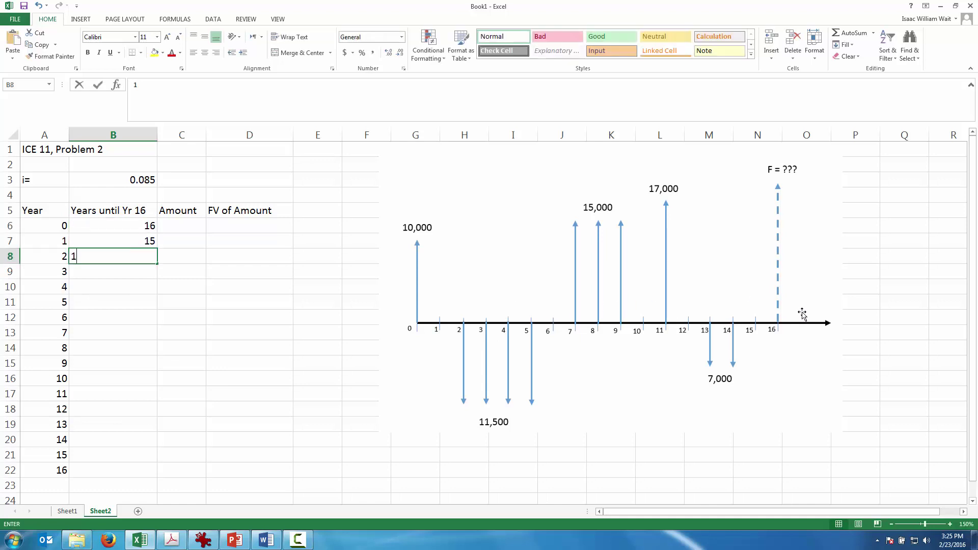
{"action": "key", "text": "Return"}
Step: Enter the formula =16-A6 in B6 and fill it down to B22
{"action": "key", "text": "Up"}
{"action": "key", "text": "Up"}
{"action": "key", "text": "Up"}
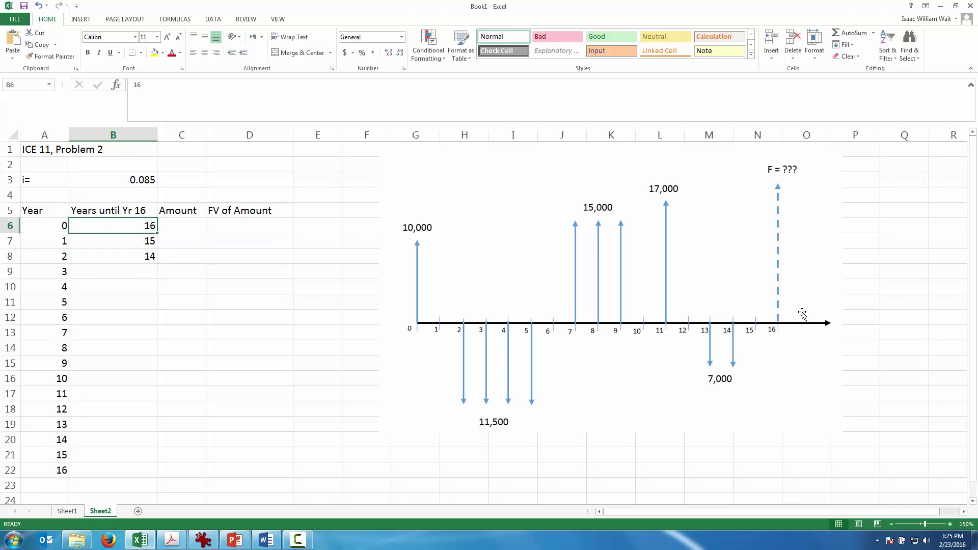
{"action": "type", "text": "=16-"}
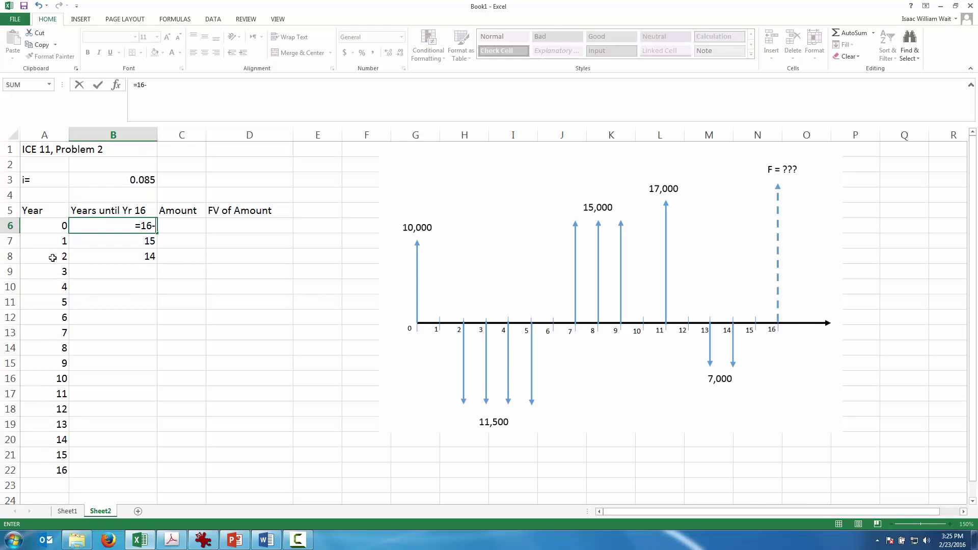
{"action": "left_click", "coordinate": [54, 229]}
{"action": "key", "text": "Return"}
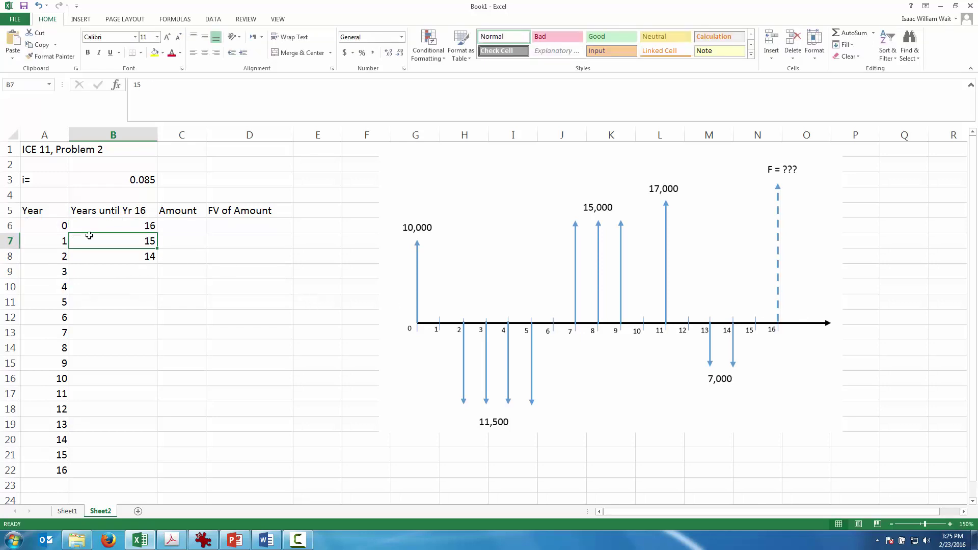
{"action": "left_click", "coordinate": [145, 225]}
{"action": "left_click_drag", "start_coordinate": [159, 233], "coordinate": [164, 478]}
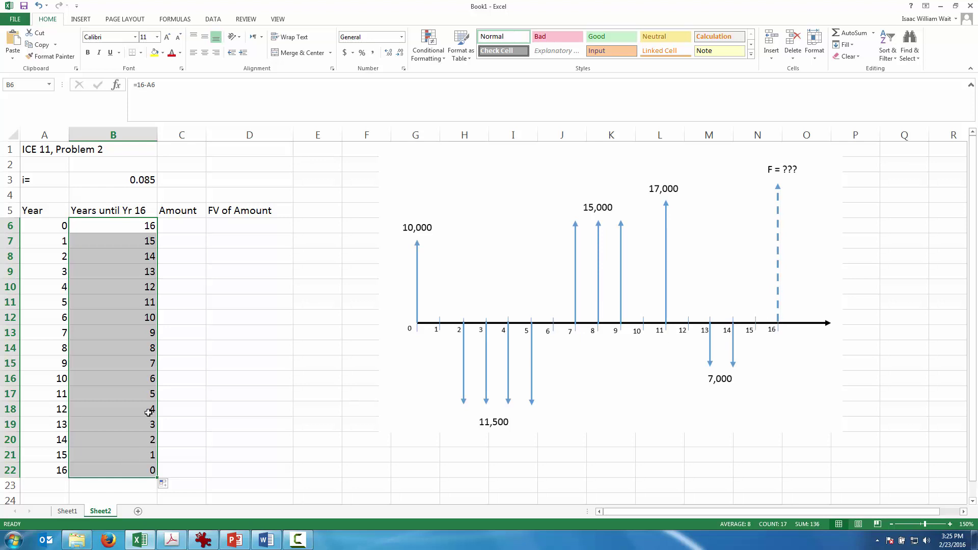
Step: Center the contents of the table A5:D22 and widen the Amount column
{"action": "left_click_drag", "start_coordinate": [46, 211], "coordinate": [256, 471]}
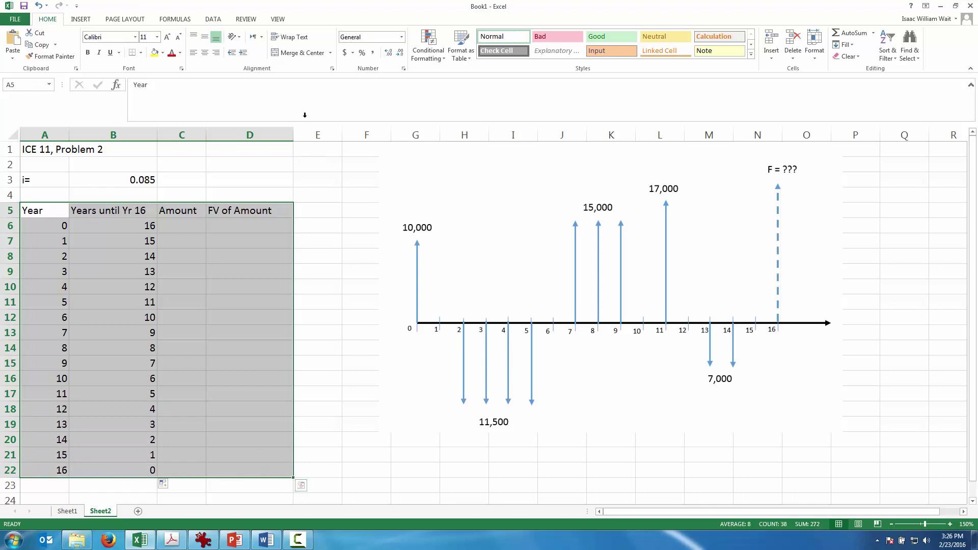
{"action": "left_click", "coordinate": [204, 56]}
{"action": "left_click", "coordinate": [186, 213]}
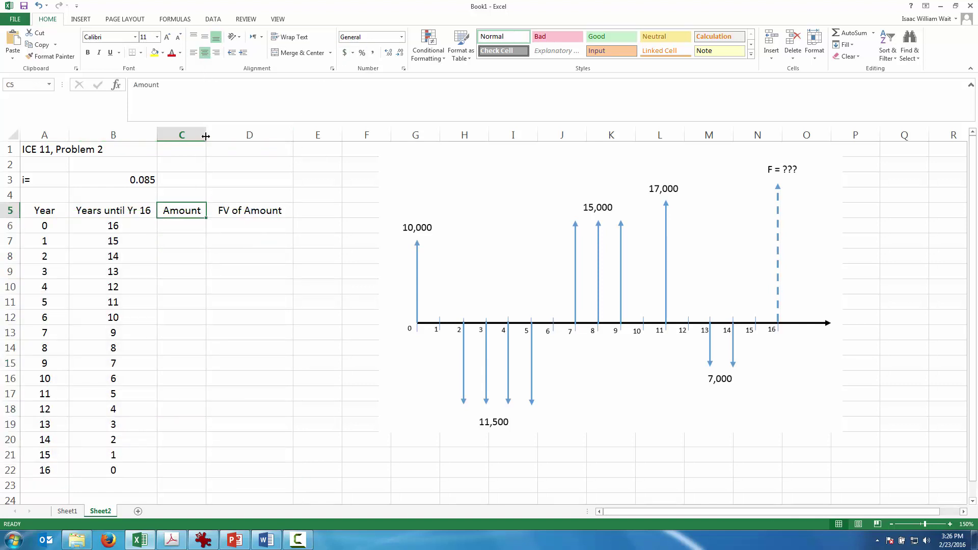
{"action": "left_click_drag", "start_coordinate": [206, 136], "coordinate": [230, 136]}
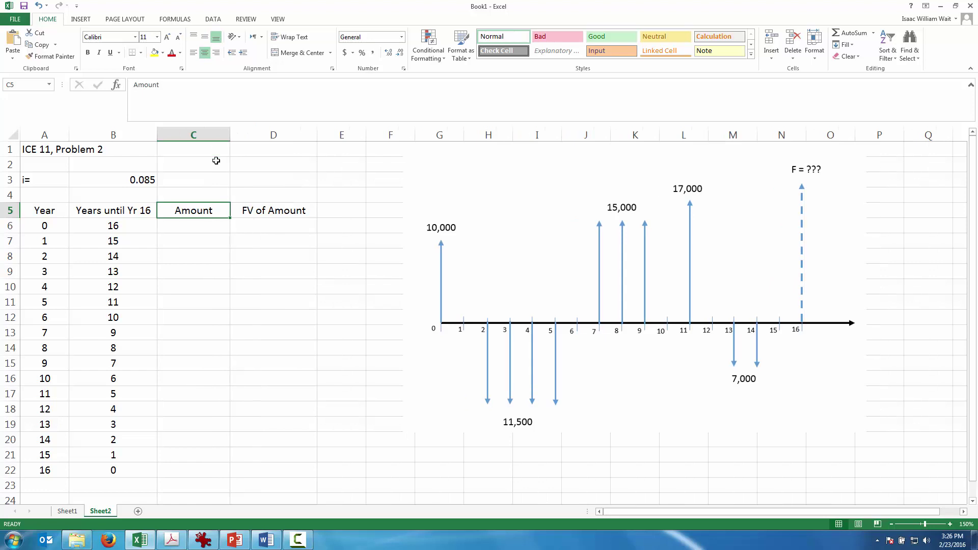
{"action": "left_click", "coordinate": [282, 221]}
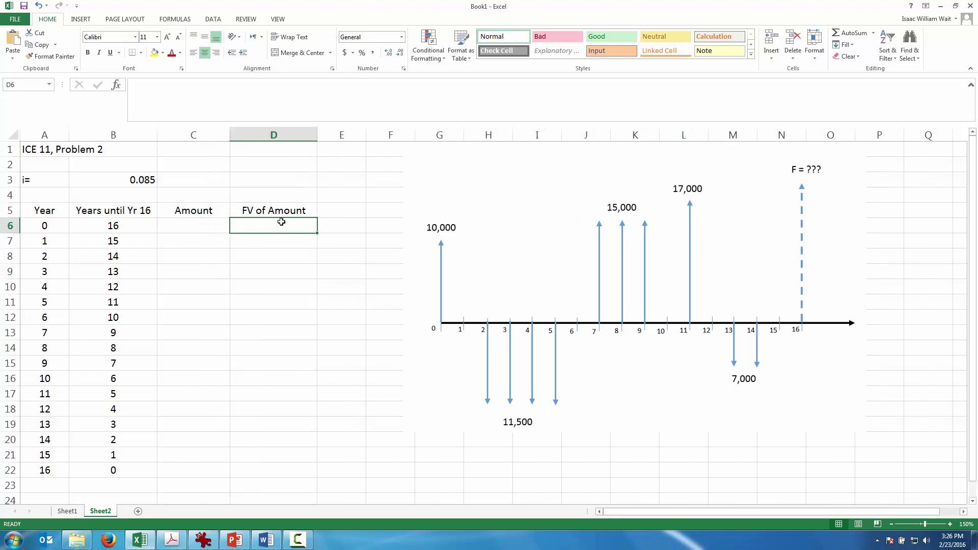
Step: Enter the amounts 10,000 for year 0 in C6 and 0 for year 1 in C7
{"action": "left_click", "coordinate": [190, 228]}
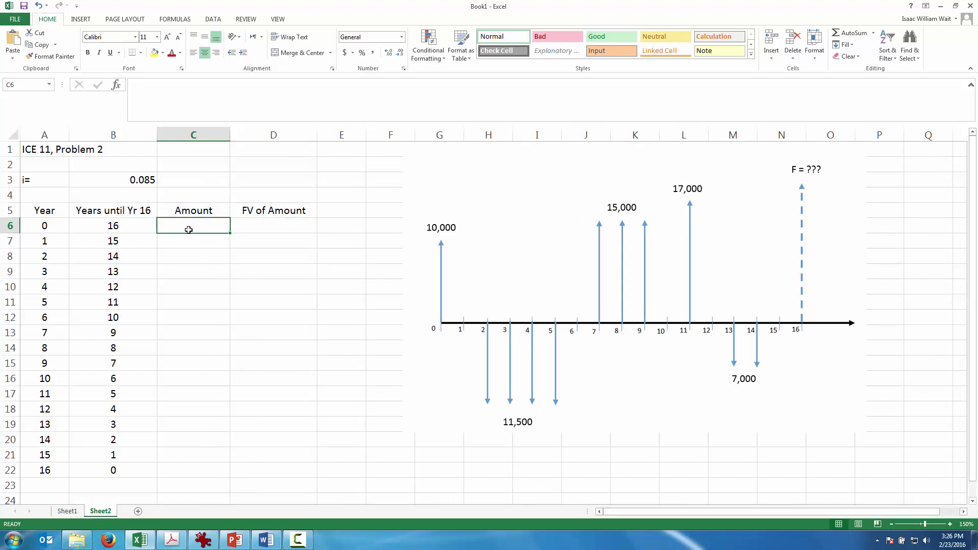
{"action": "type", "text": "10,000"}
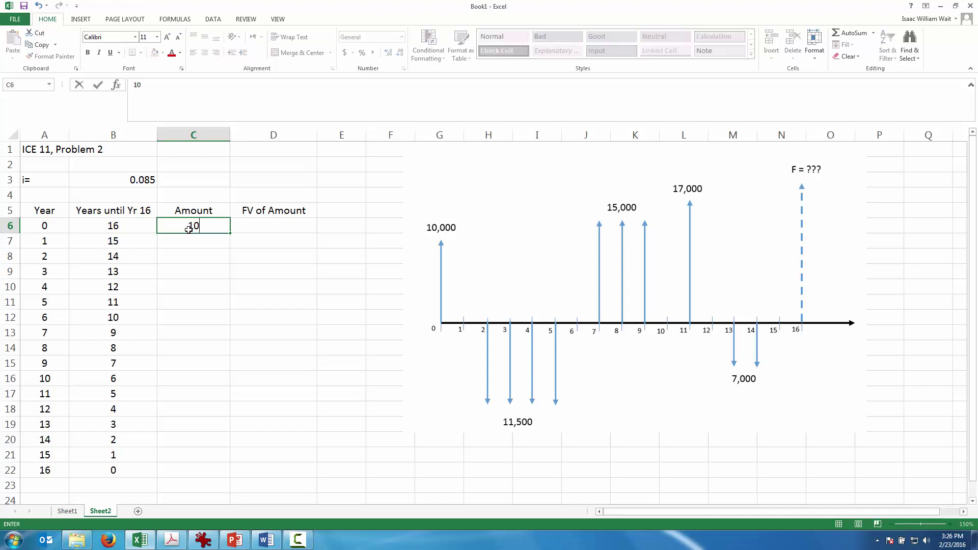
{"action": "key", "text": "Return"}
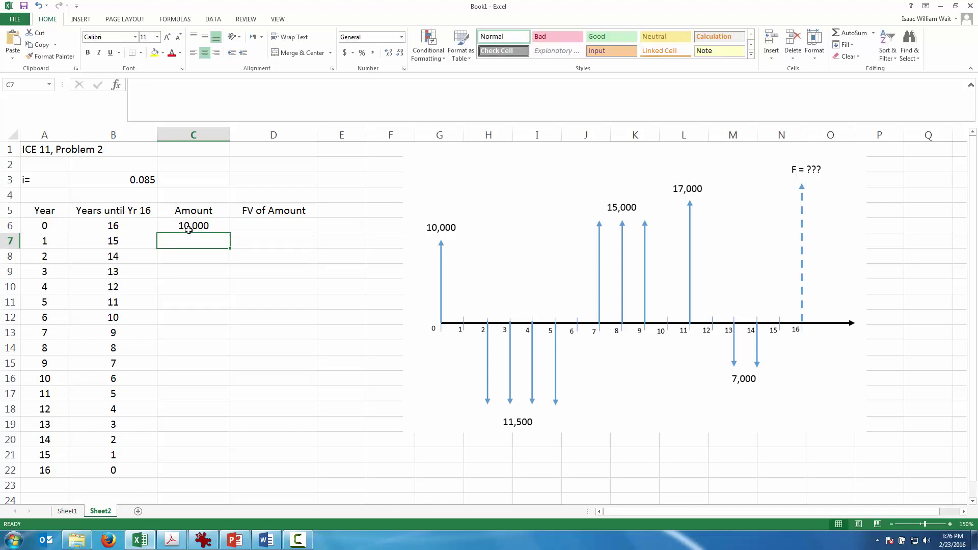
{"action": "type", "text": "0"}
{"action": "key", "text": "Return"}
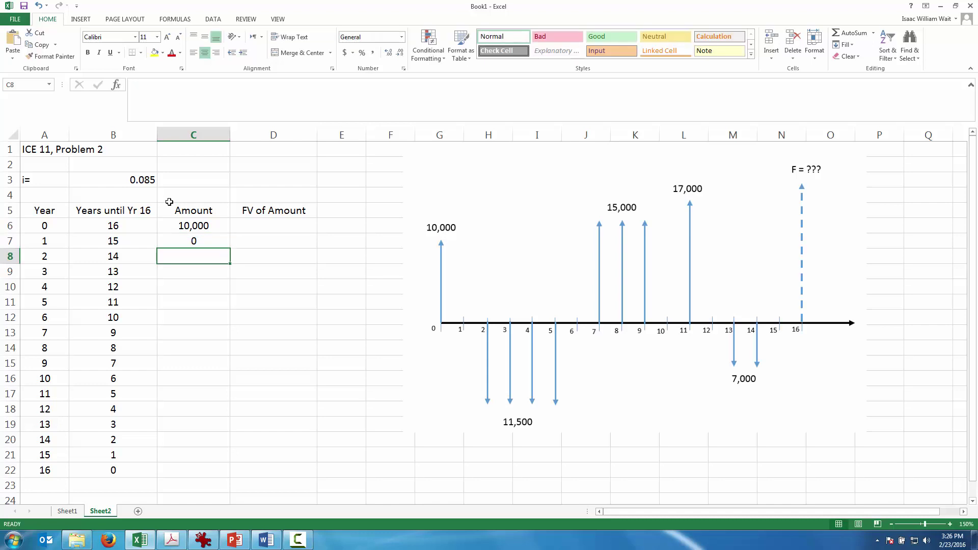
Step: Enter -11500 for year 2 in C8 and fill it down through year 5 in C11
{"action": "type", "text": "-"}
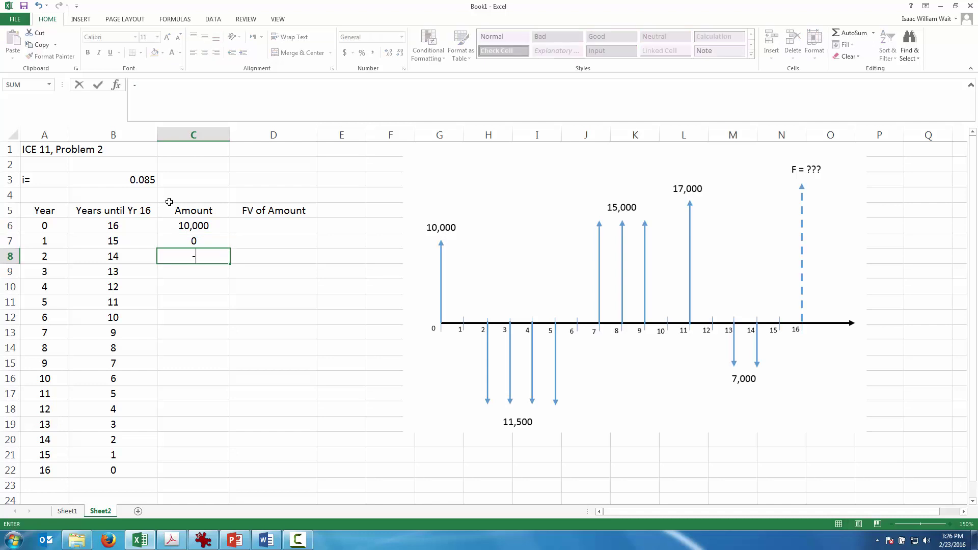
{"action": "type", "text": "11500"}
{"action": "key", "text": "Return"}
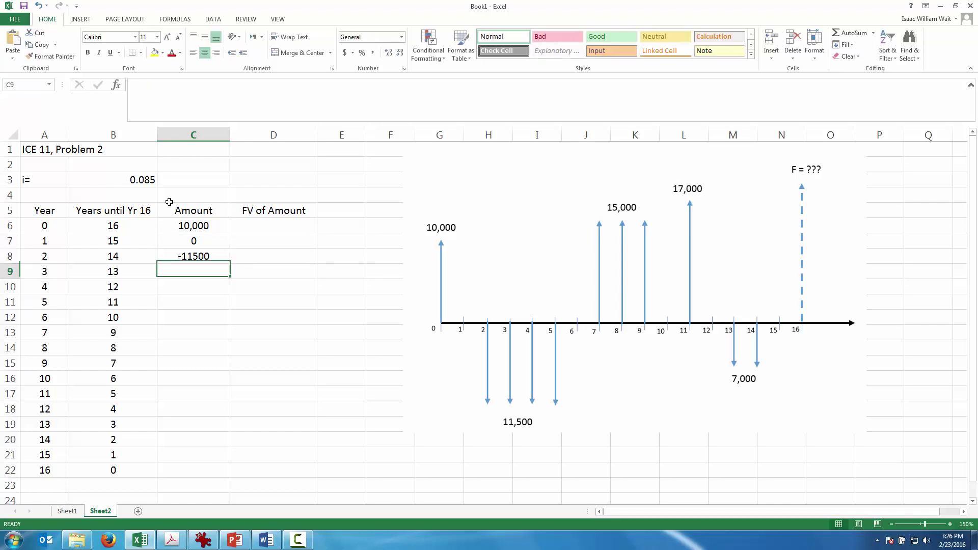
{"action": "left_click", "coordinate": [188, 258]}
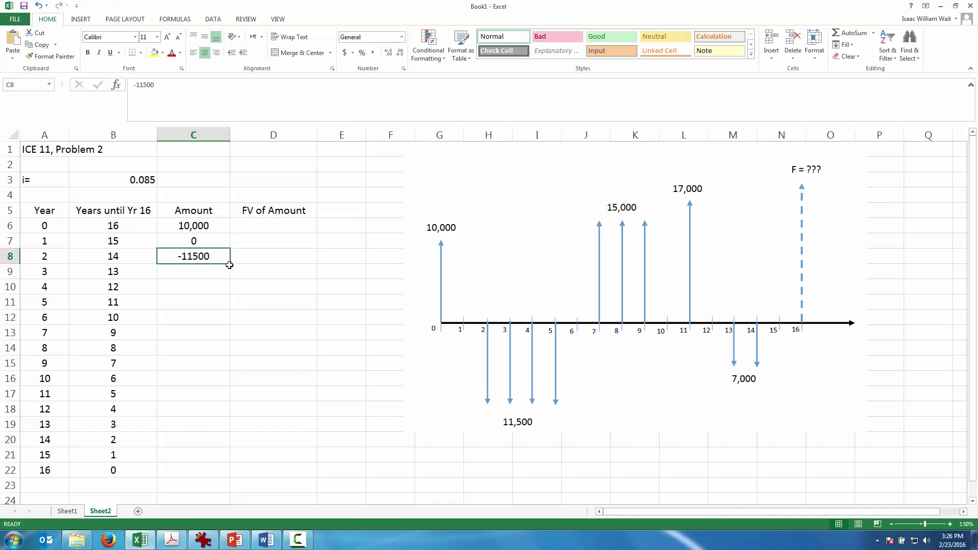
{"action": "left_click_drag", "start_coordinate": [229, 265], "coordinate": [224, 308]}
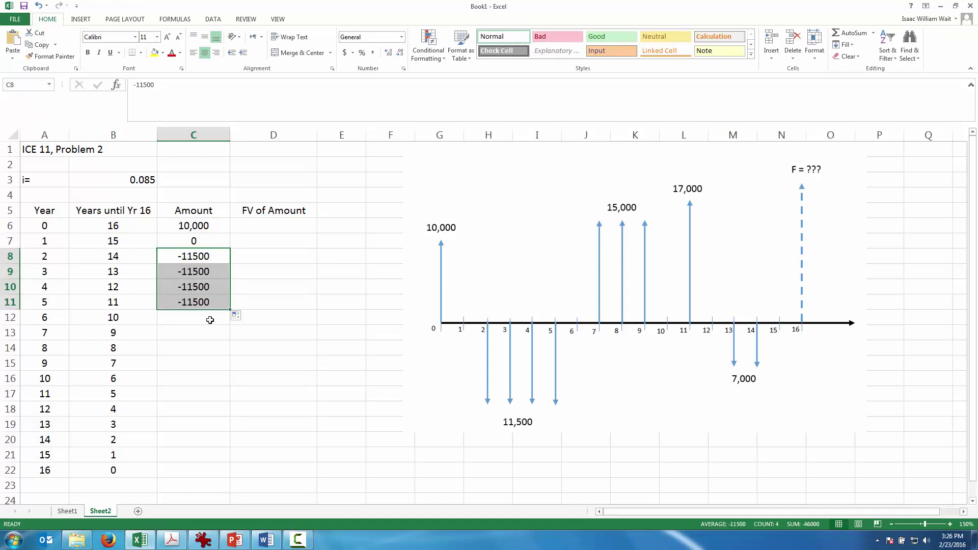
Step: Enter 0 for year 6 in C12 and 15000 for year 7 in C13, filling the 15000 down to C15
{"action": "left_click", "coordinate": [206, 318]}
{"action": "type", "text": "0"}
{"action": "key", "text": "Return"}
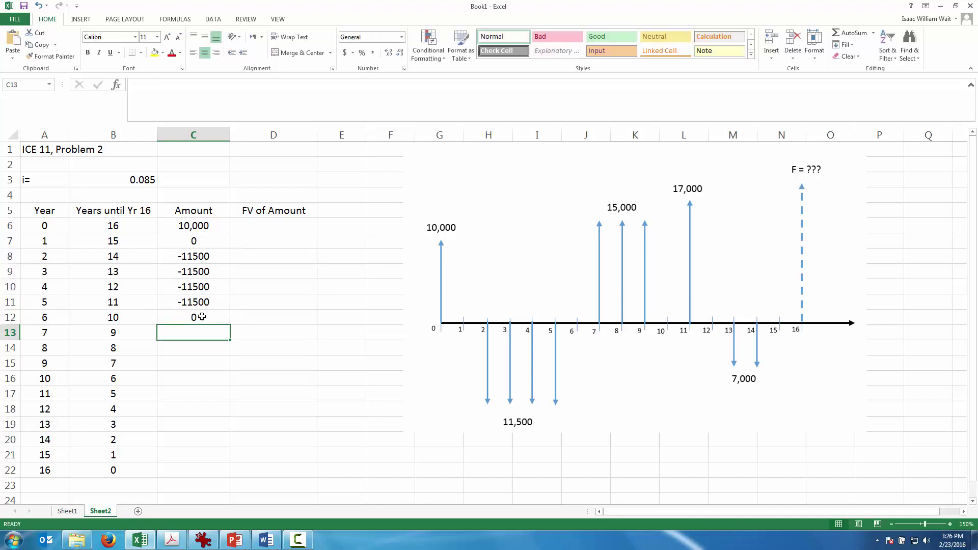
{"action": "type", "text": "15000"}
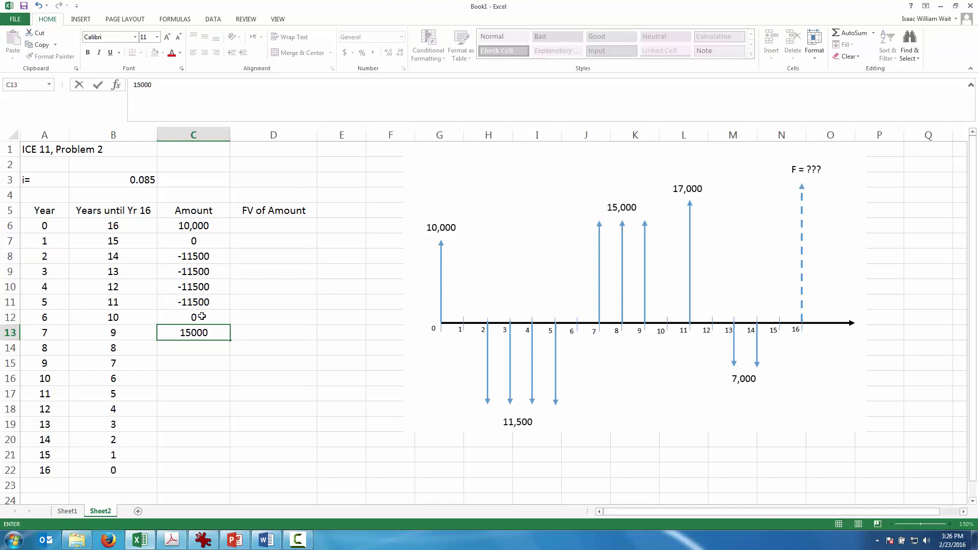
{"action": "key", "text": "Return"}
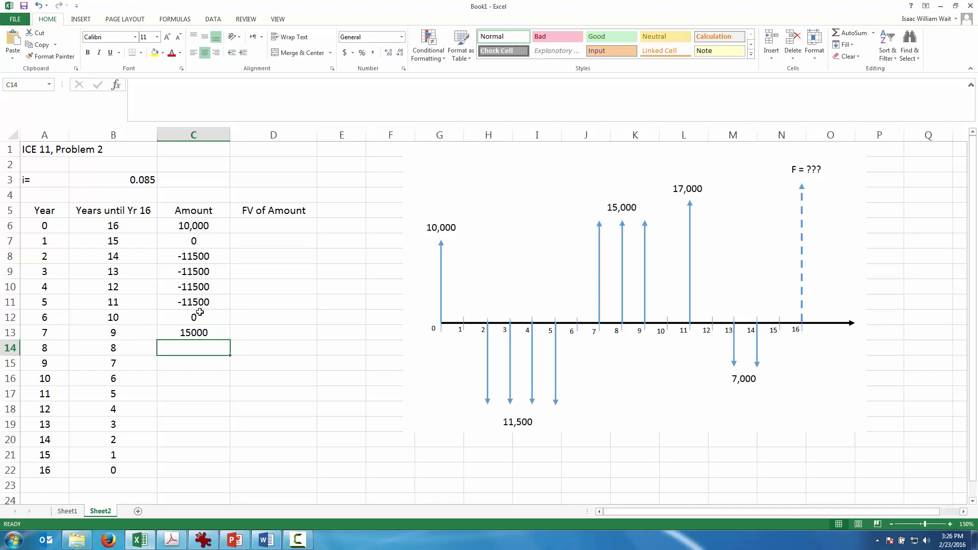
{"action": "left_click", "coordinate": [220, 336]}
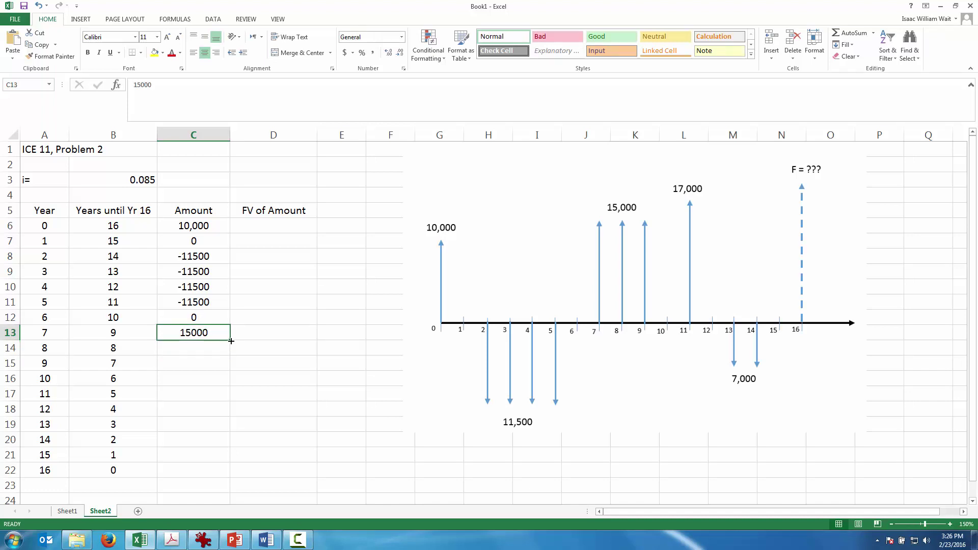
{"action": "left_click_drag", "start_coordinate": [231, 341], "coordinate": [232, 369]}
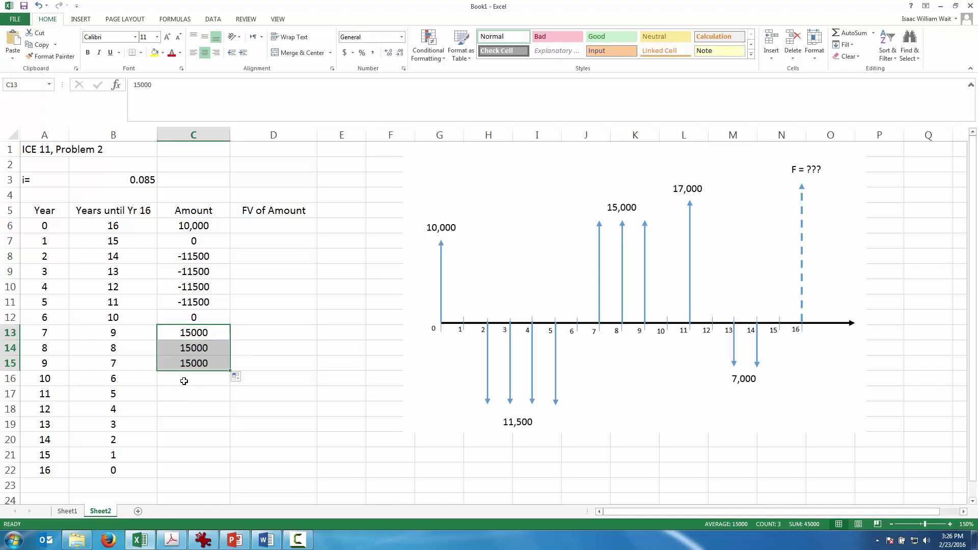
Step: Enter the amounts 0 for year 10 in C16, 17000 for year 11 in C17 and 0 for year 12 in C18
{"action": "left_click", "coordinate": [184, 381]}
{"action": "type", "text": "0"}
{"action": "key", "text": "Return"}
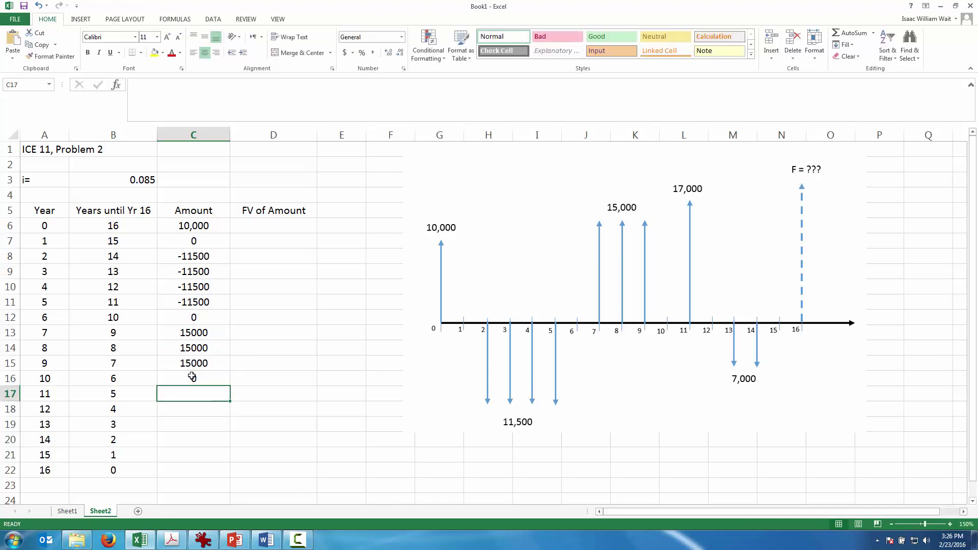
{"action": "type", "text": "17000"}
{"action": "key", "text": "Return"}
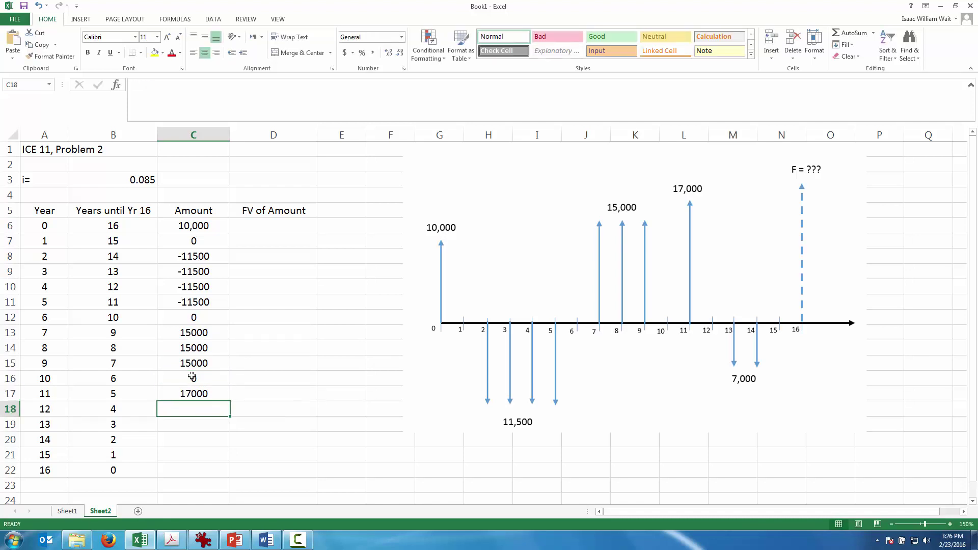
{"action": "type", "text": "0"}
{"action": "key", "text": "Return"}
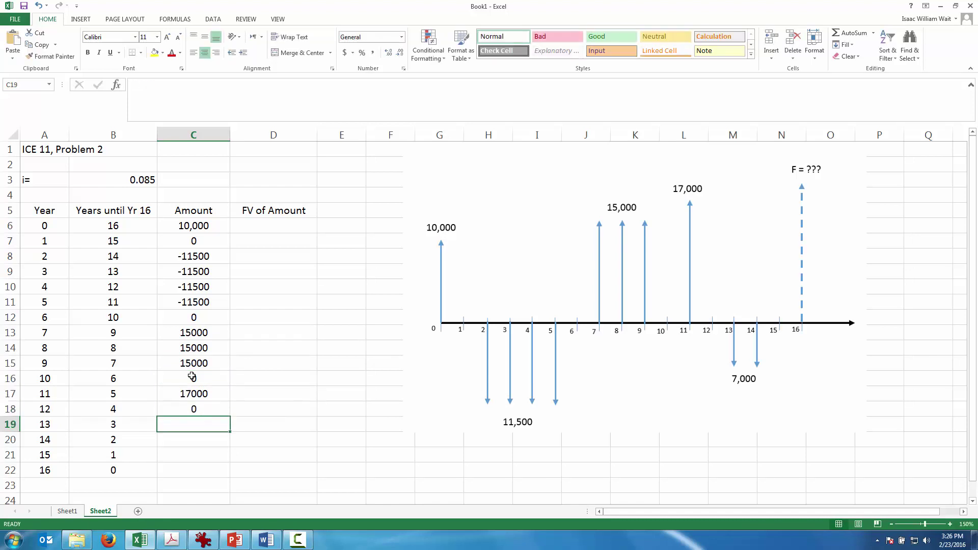
Step: Enter -7000 for year 13 in C19 and fill it down to year 14 in C20
{"action": "type", "text": "-7000"}
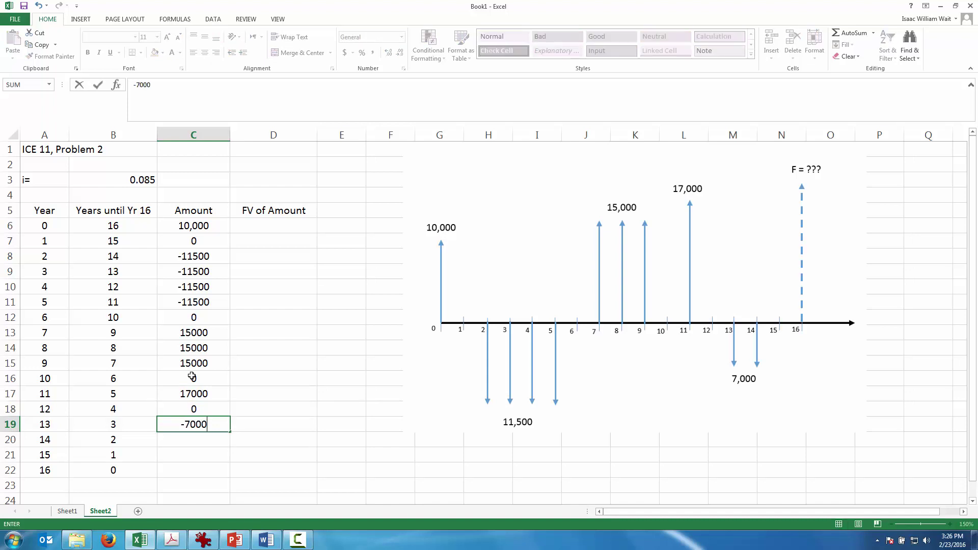
{"action": "key", "text": "Return"}
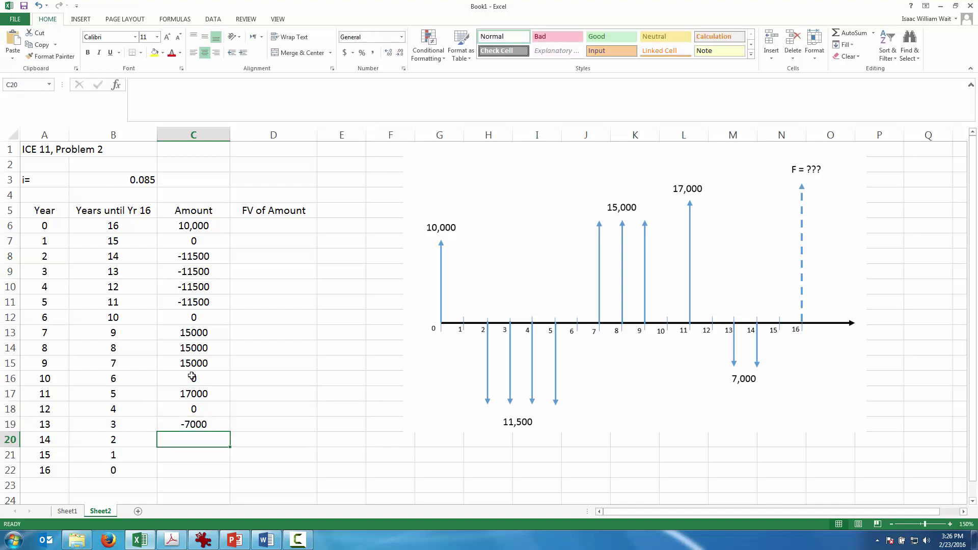
{"action": "left_click", "coordinate": [196, 425]}
{"action": "left_click_drag", "start_coordinate": [230, 433], "coordinate": [230, 444]}
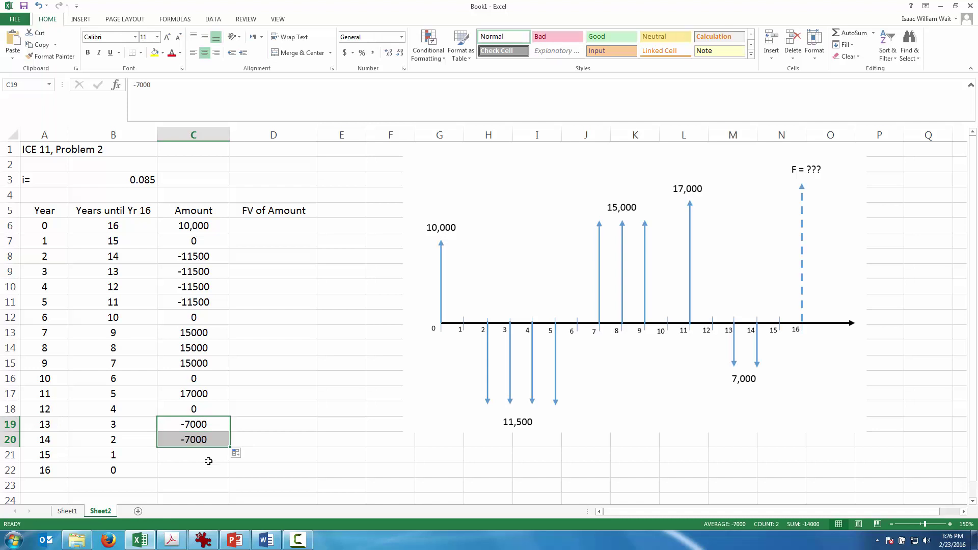
Step: Enter 0 for years 15 and 16 in C21 and C22 to finish the Amount column
{"action": "left_click", "coordinate": [209, 458]}
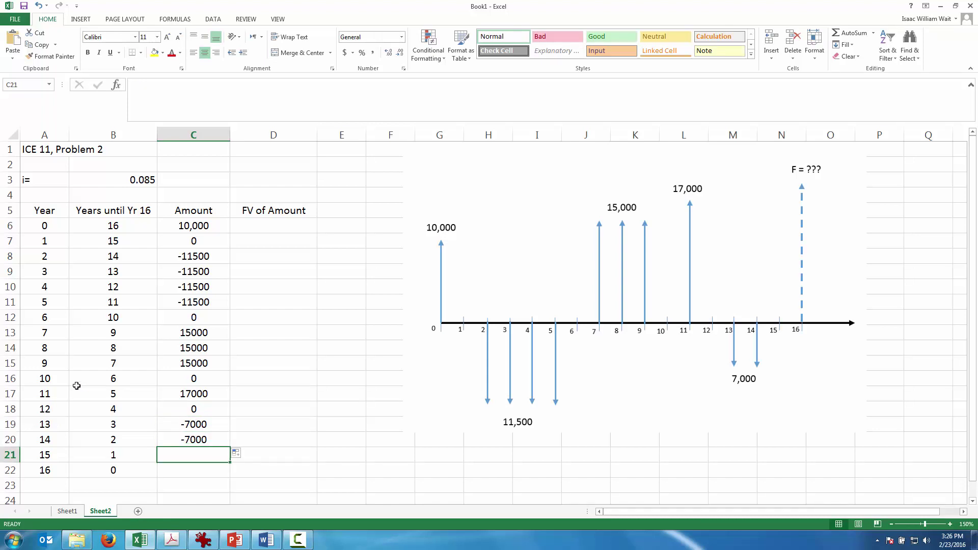
{"action": "type", "text": "0"}
{"action": "key", "text": "Return"}
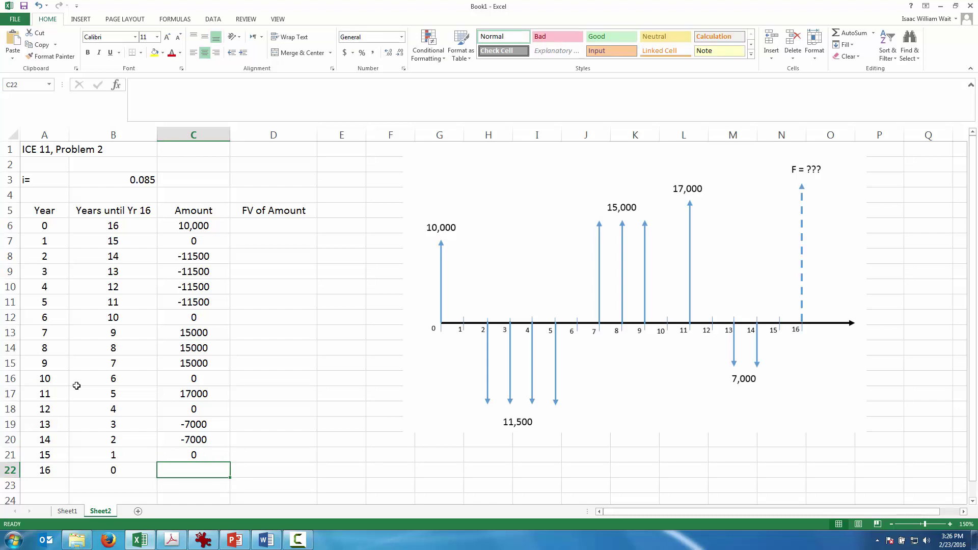
{"action": "type", "text": "0"}
{"action": "key", "text": "Return"}
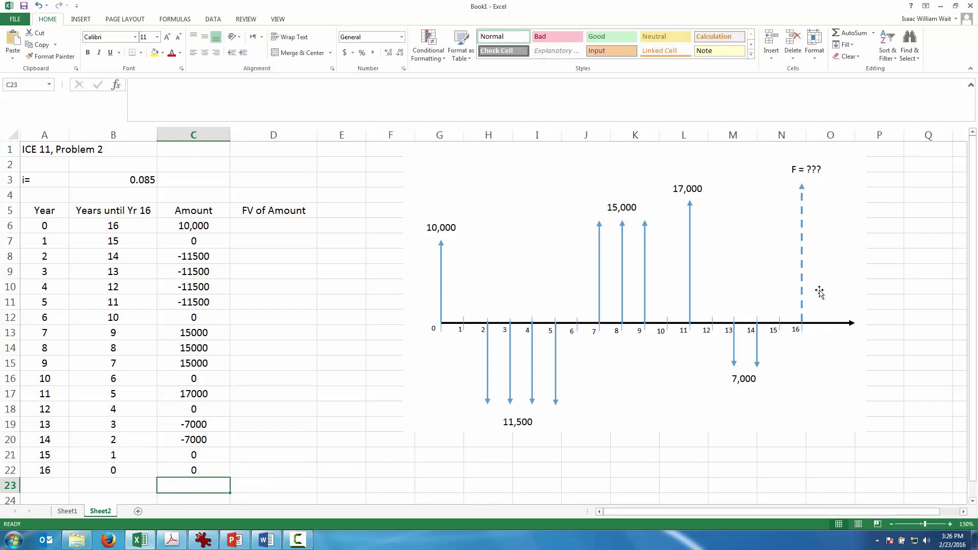
Step: Enter the formula =FV($B$3,B6,,-C6) in D6 to compute the future value of the year 0 amount
{"action": "left_click", "coordinate": [280, 229]}
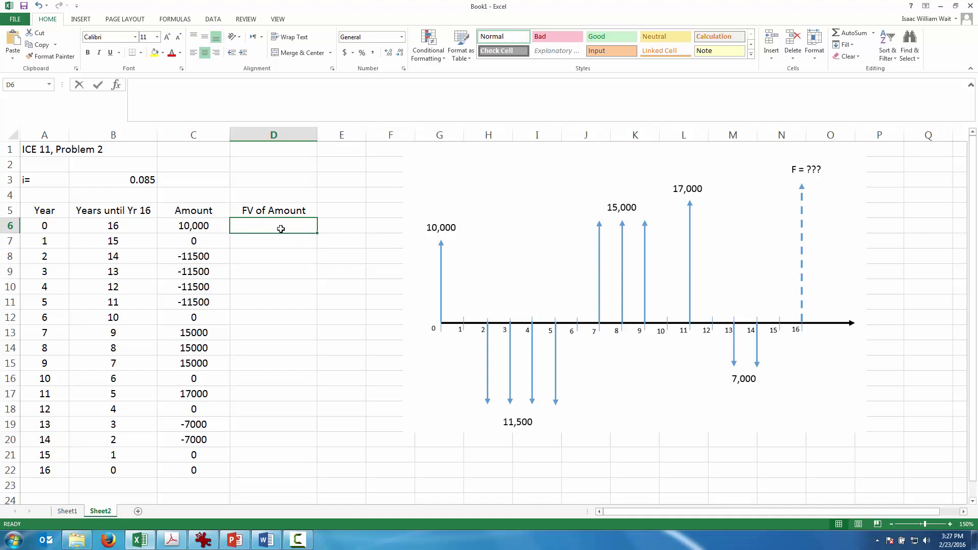
{"action": "type", "text": "=FV("}
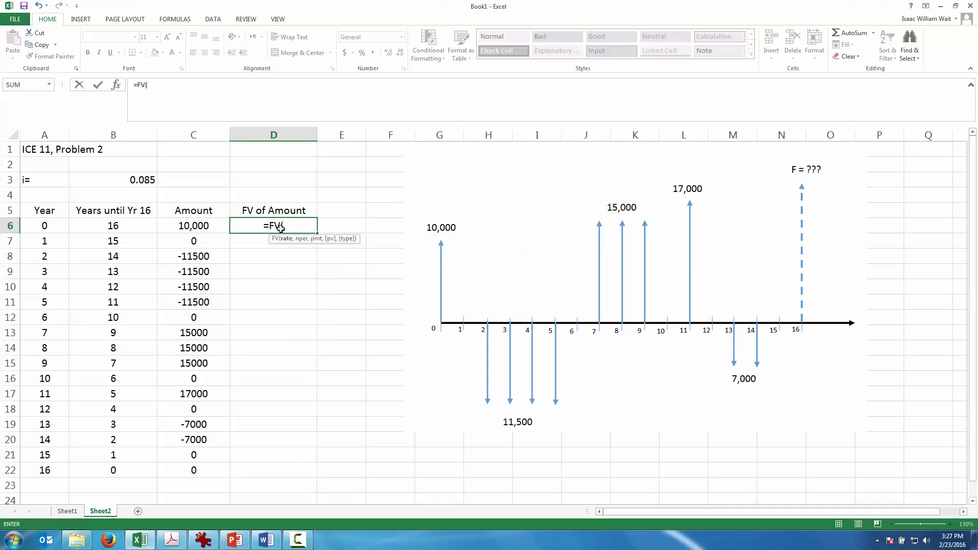
{"action": "left_click", "coordinate": [125, 182]}
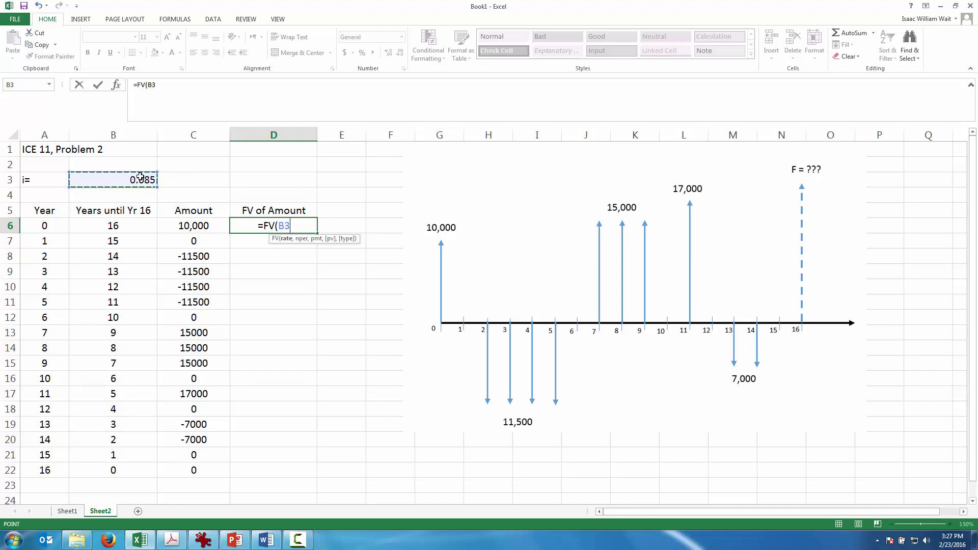
{"action": "key", "text": "F4"}
{"action": "type", "text": ","}
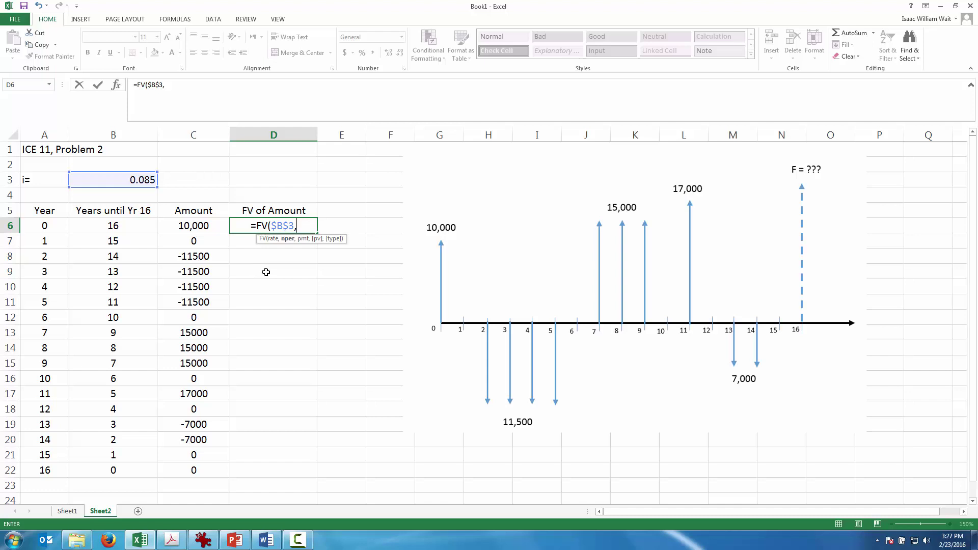
{"action": "left_click", "coordinate": [131, 225]}
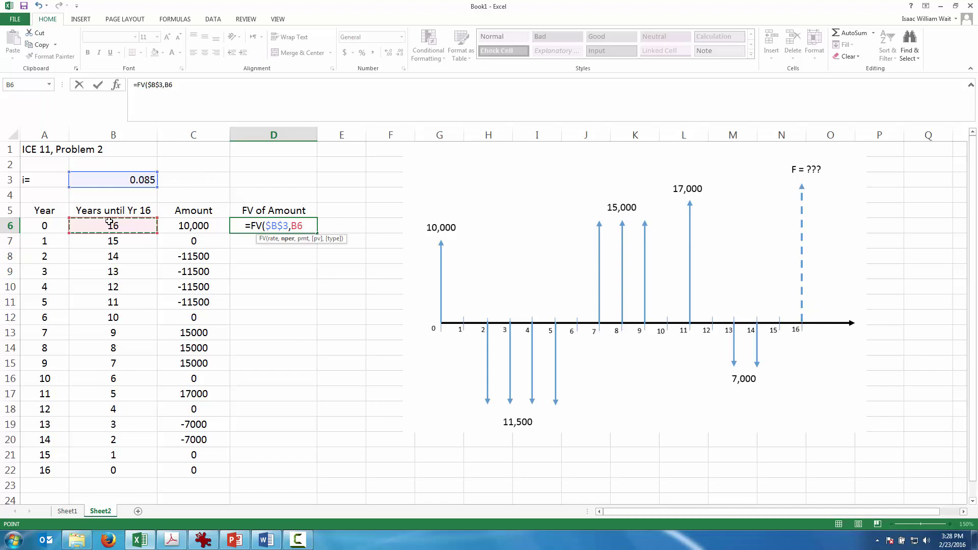
{"action": "type", "text": ","}
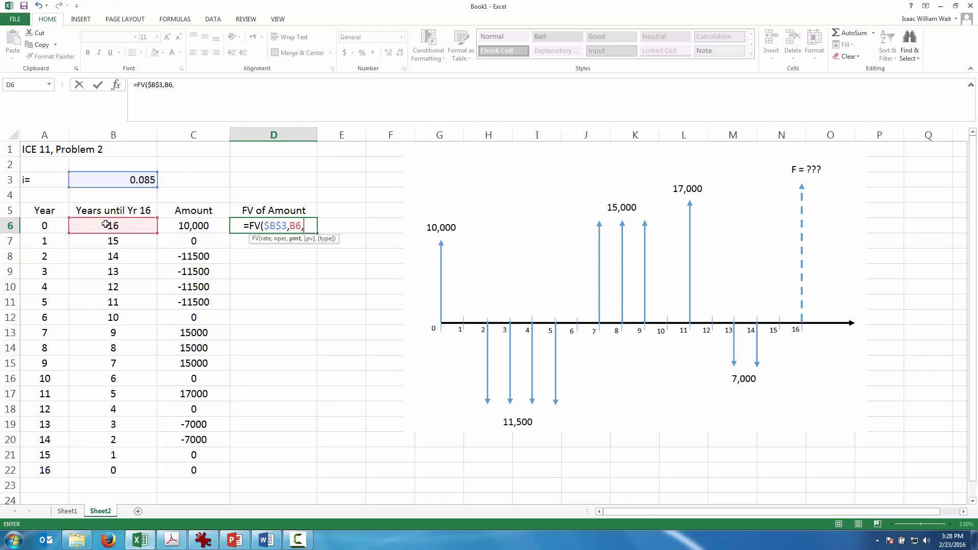
{"action": "type", "text": ","}
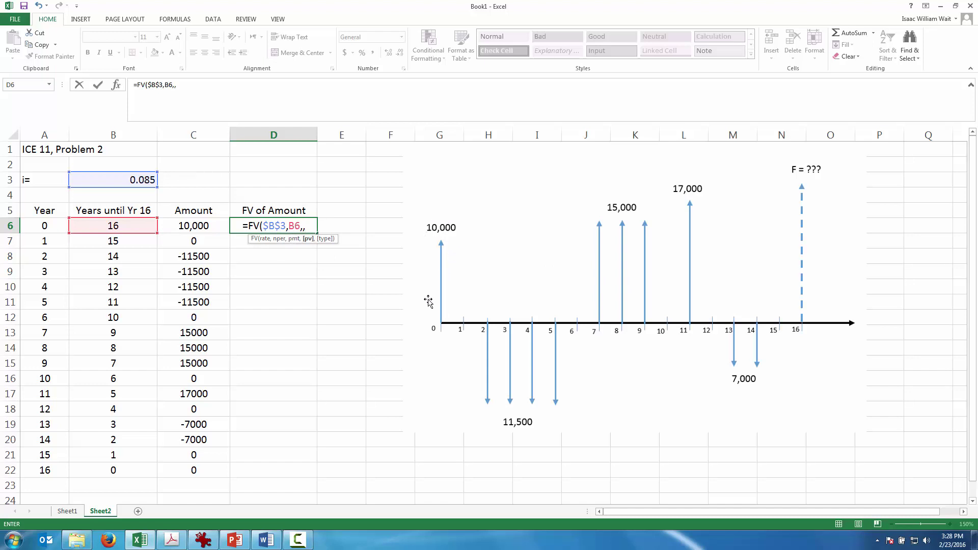
{"action": "type", "text": "-"}
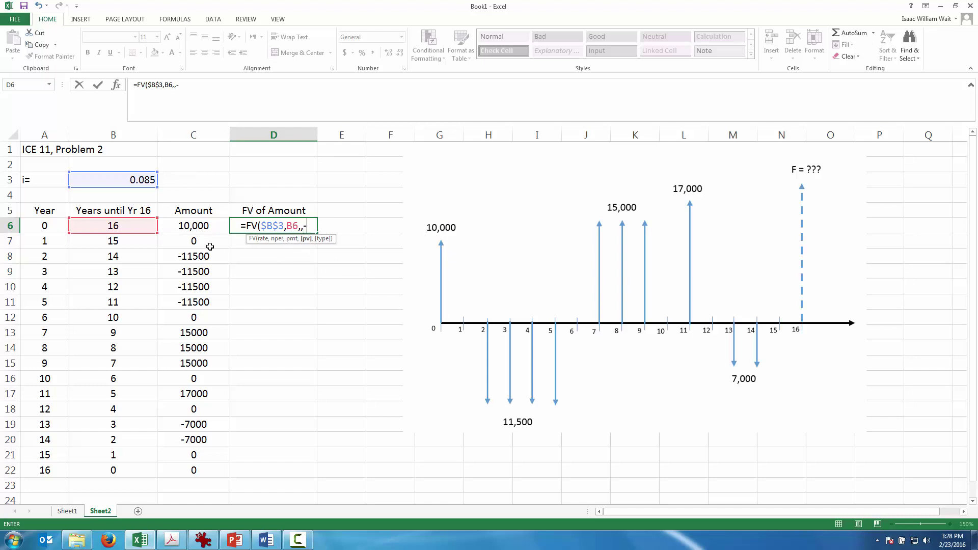
{"action": "left_click", "coordinate": [186, 225]}
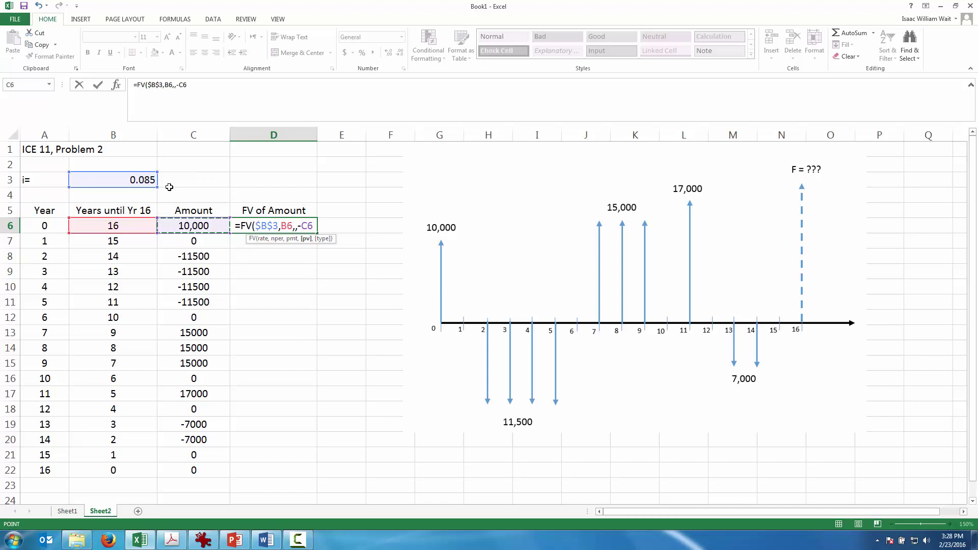
{"action": "type", "text": ")"}
{"action": "key", "text": "Return"}
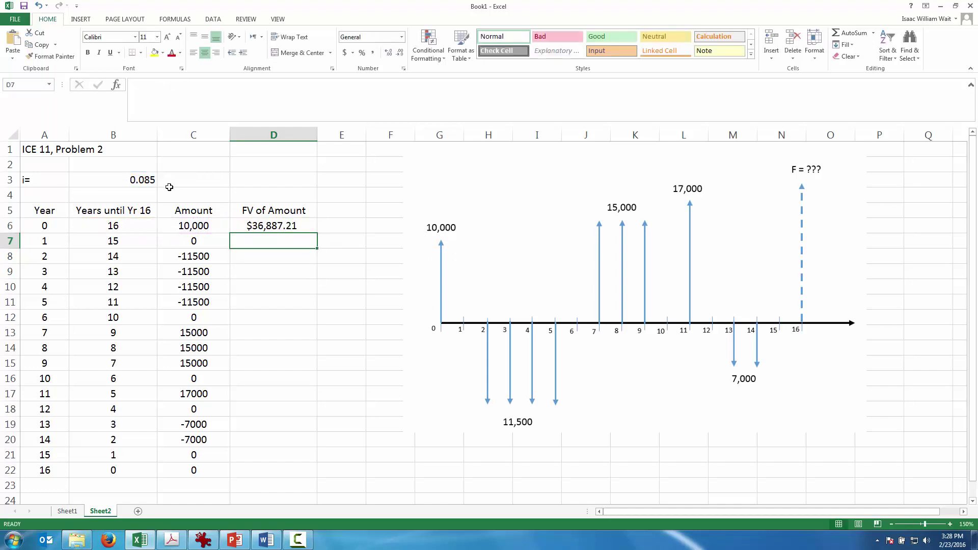
Step: Format D6 with the Number format and fill its formula down through year 16 in D22
{"action": "left_click", "coordinate": [287, 223]}
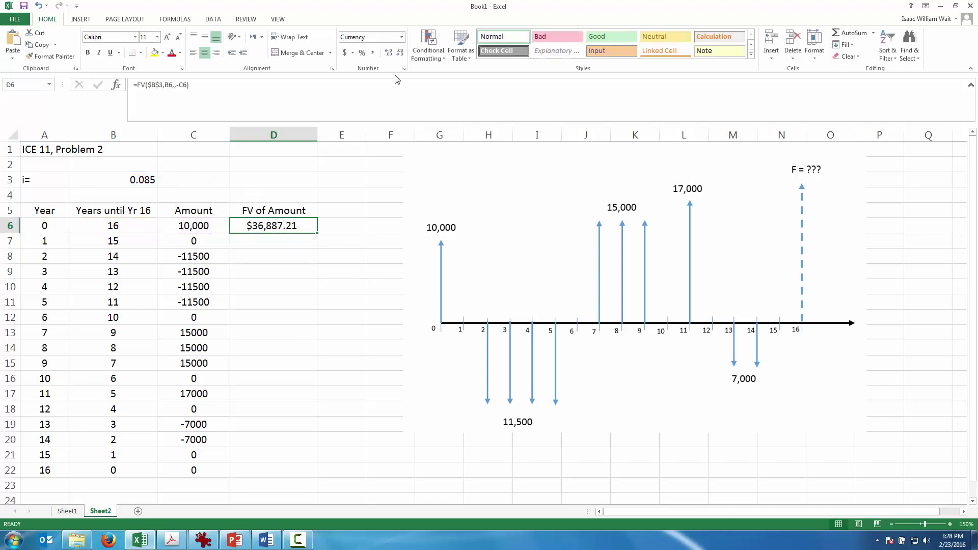
{"action": "left_click", "coordinate": [401, 38]}
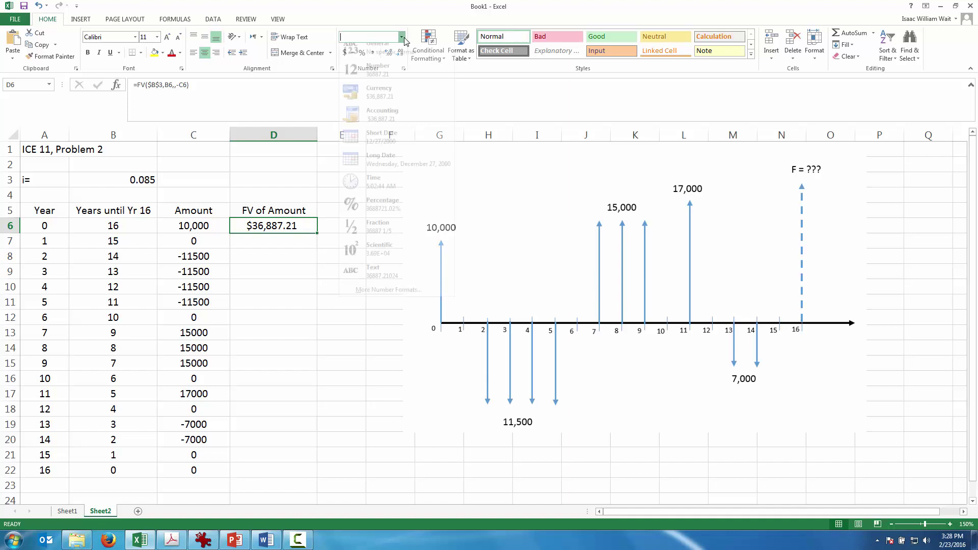
{"action": "left_click", "coordinate": [397, 78]}
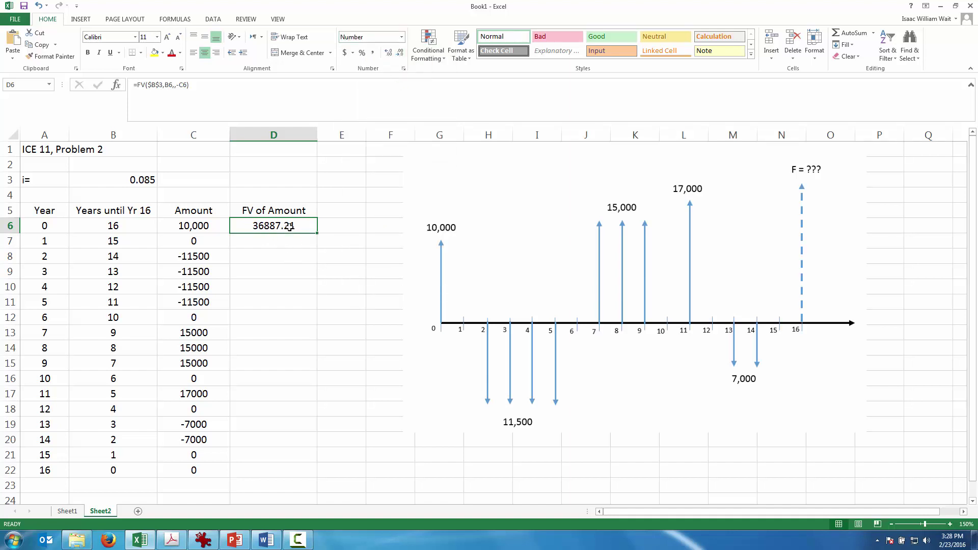
{"action": "left_click", "coordinate": [197, 228]}
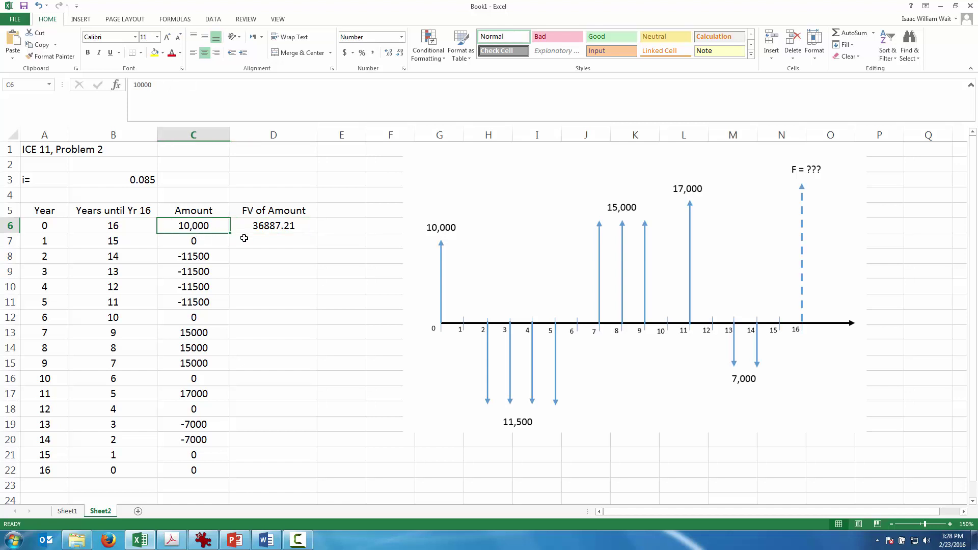
{"action": "left_click", "coordinate": [296, 226]}
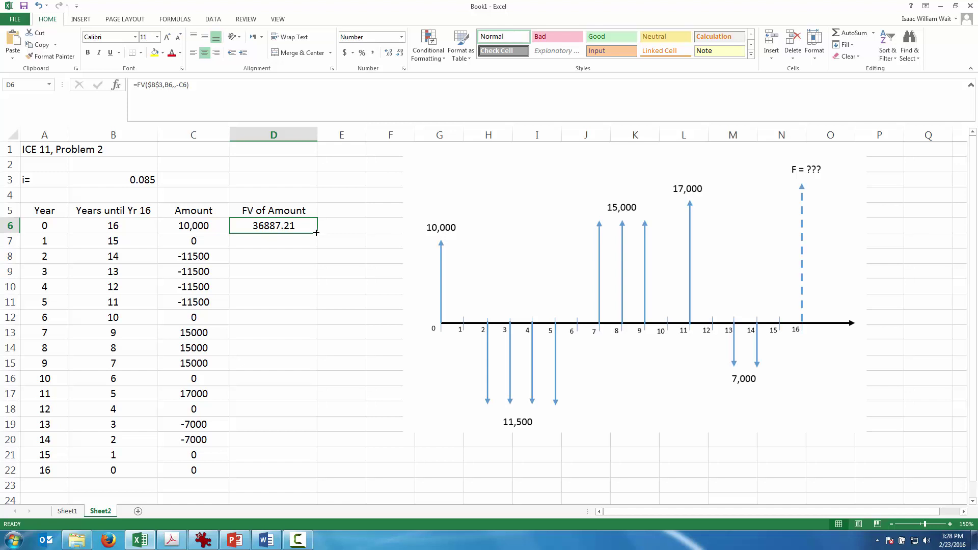
{"action": "left_click_drag", "start_coordinate": [316, 233], "coordinate": [312, 480]}
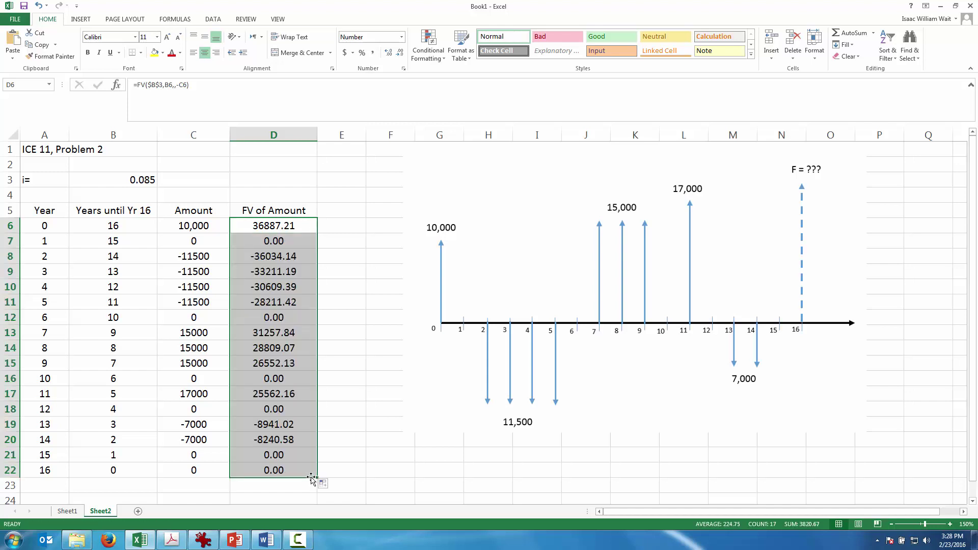
Step: Check the year 13 and 14 amounts and their future value formulas in rows 19 and 20 against the cash flow diagram
{"action": "left_click", "coordinate": [195, 438]}
{"action": "left_click", "coordinate": [206, 426]}
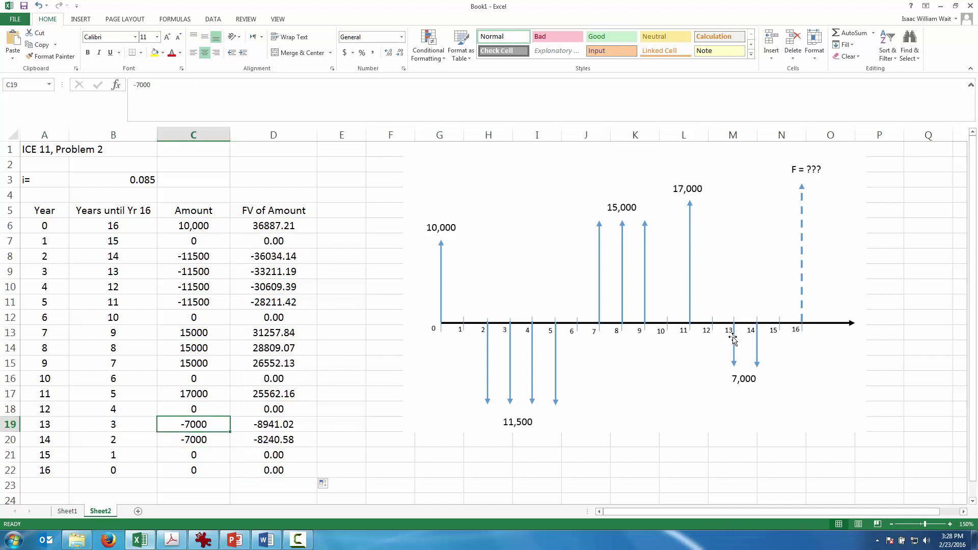
{"action": "left_click", "coordinate": [279, 425]}
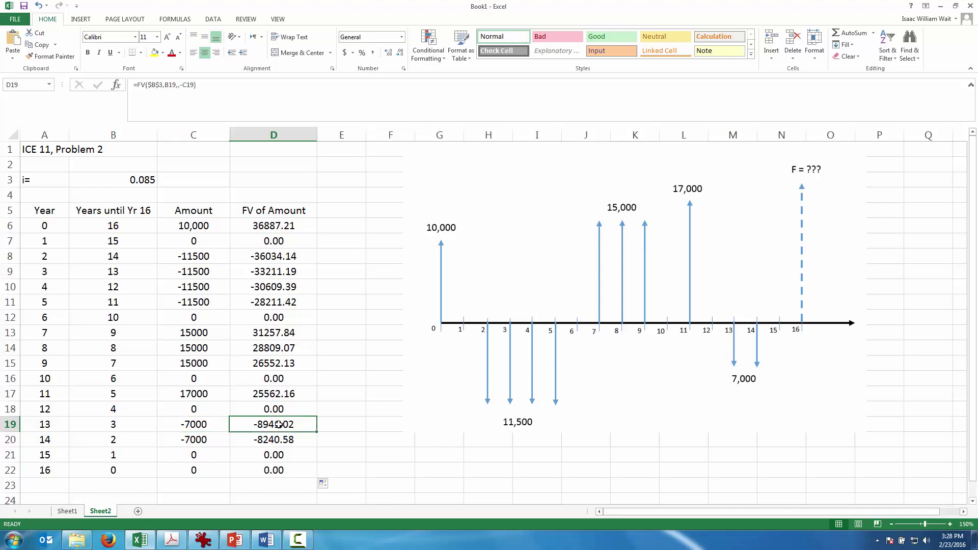
{"action": "left_click", "coordinate": [221, 446]}
{"action": "left_click", "coordinate": [288, 441]}
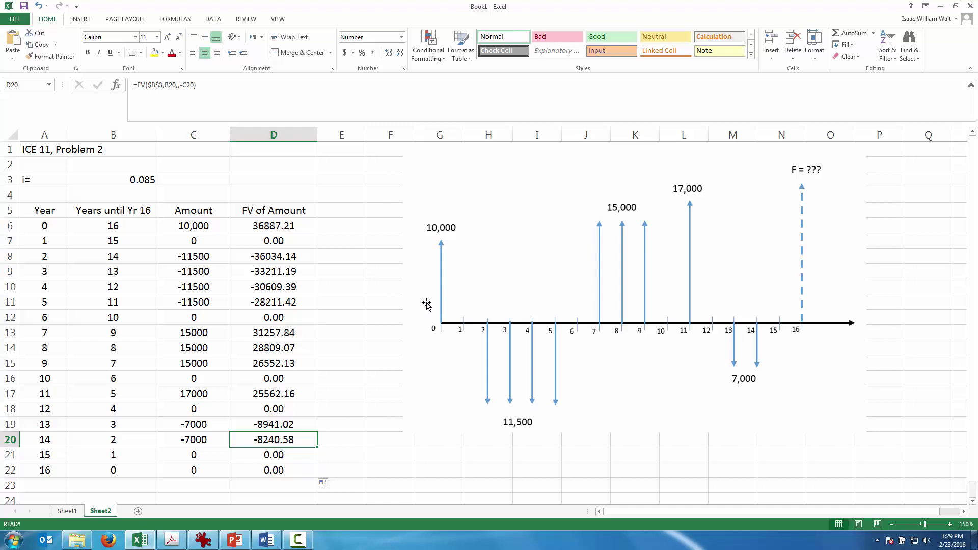
{"action": "left_click", "coordinate": [306, 420]}
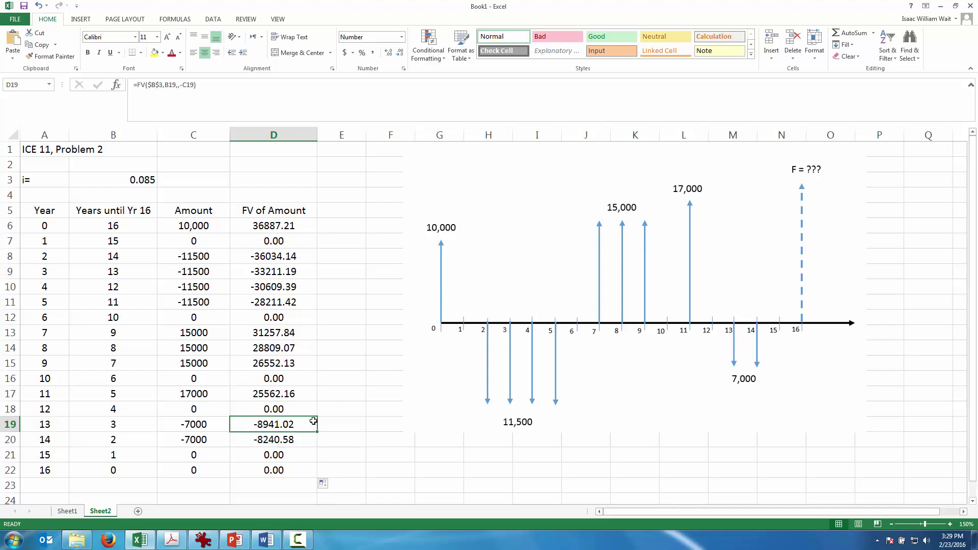
Step: Add the label "TOTAL FV:" in C24 below the table
{"action": "left_click", "coordinate": [206, 501]}
{"action": "type", "text": "TOTAL FV:"}
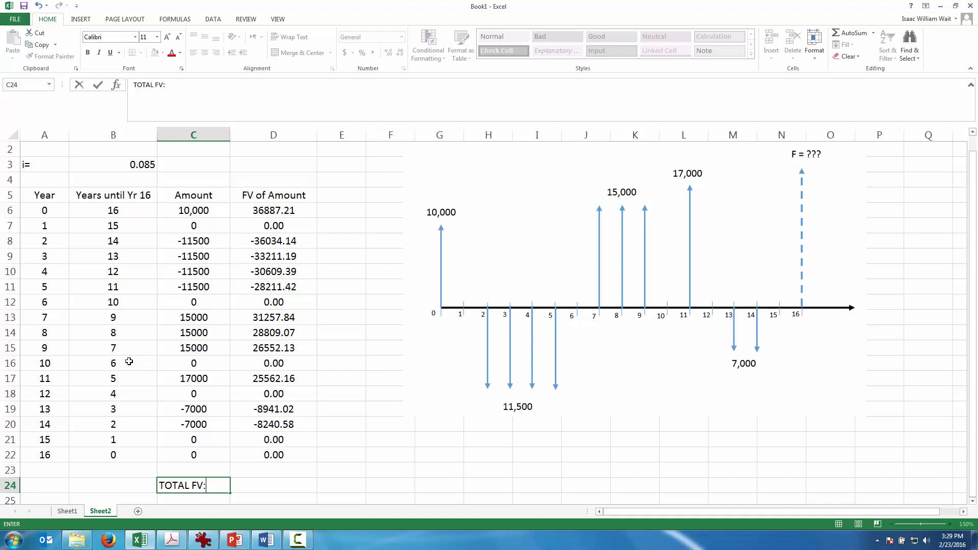
{"action": "key", "text": "Tab"}
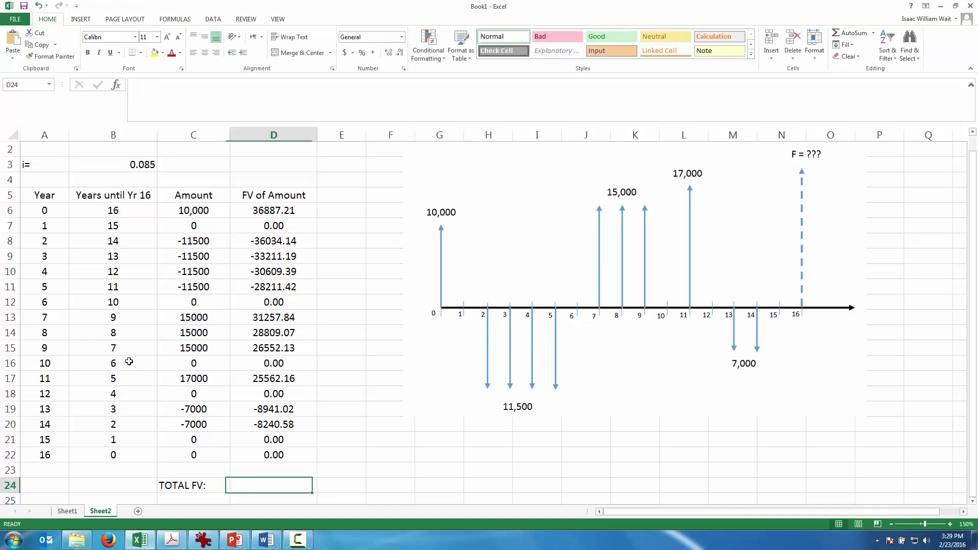
Step: Total the future values with =SUM(D6:D22) in D24 and centre the result
{"action": "type", "text": "=sum("}
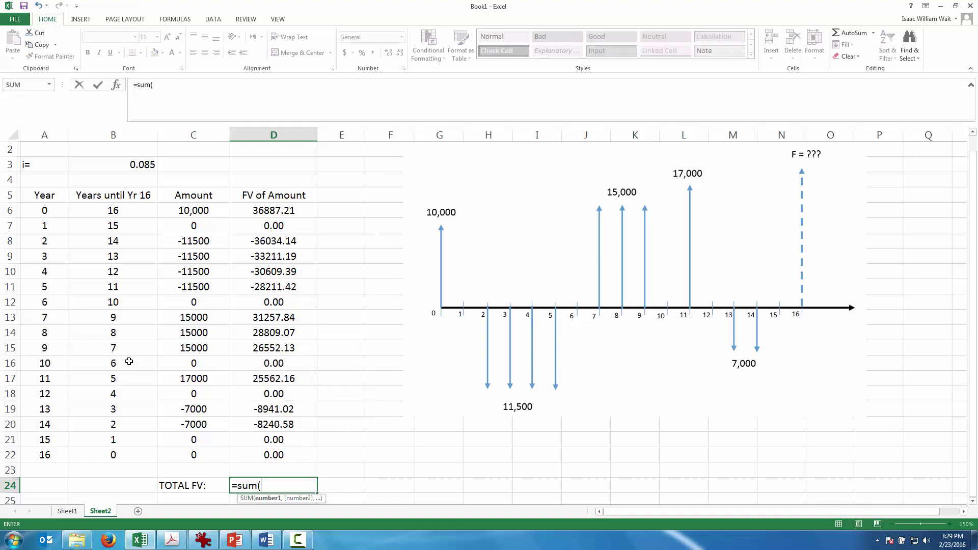
{"action": "key", "text": "Up"}
{"action": "key", "text": "Up"}
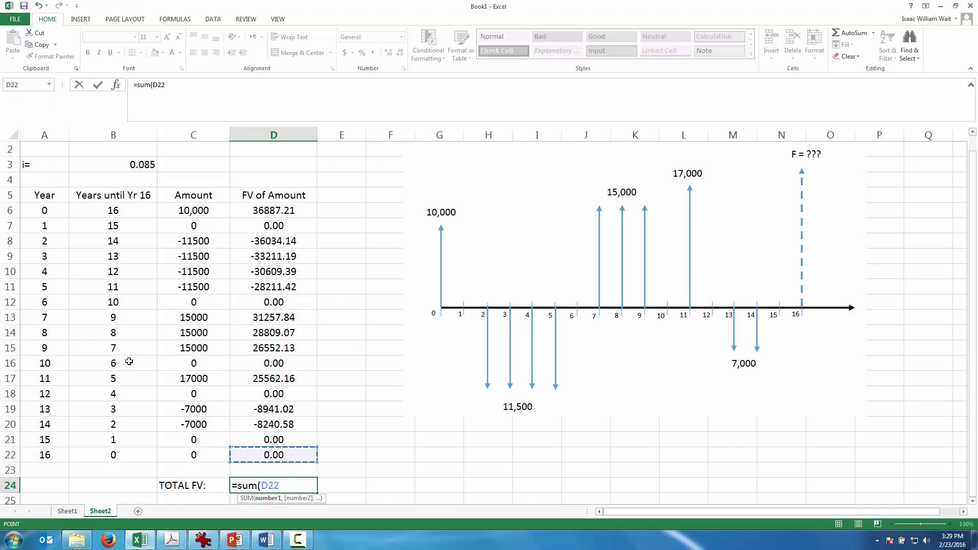
{"action": "key", "text": "shift+Up"}
{"action": "key", "text": "shift+Up"}
{"action": "key", "text": "shift+Up"}
{"action": "key", "text": "shift+Up"}
{"action": "key", "text": "shift+Up"}
{"action": "key", "text": "shift+Up"}
{"action": "key", "text": "shift+Up"}
{"action": "key", "text": "shift+Up"}
{"action": "key", "text": "shift+Up"}
{"action": "key", "text": "shift+Up"}
{"action": "key", "text": "shift+Up"}
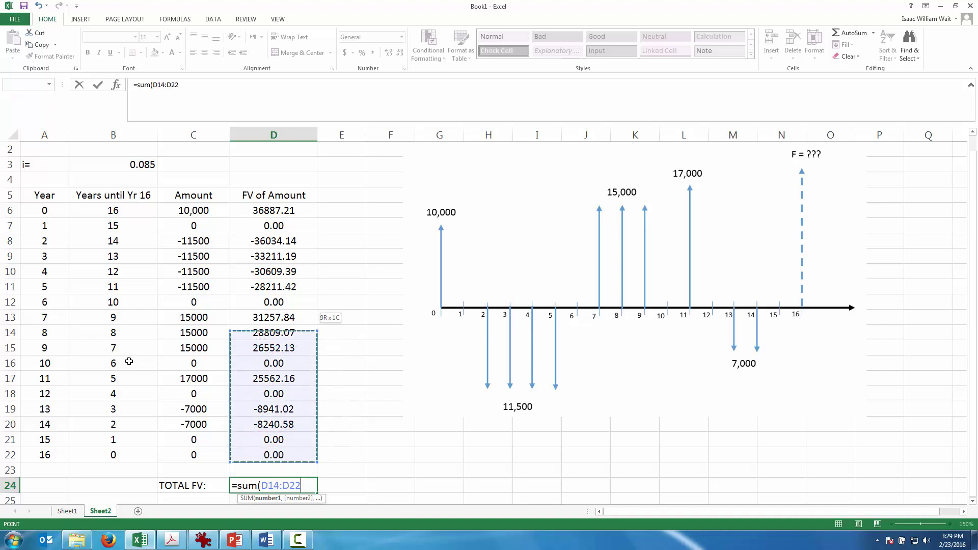
{"action": "key", "text": "shift+Up"}
{"action": "key", "text": "shift+Up"}
{"action": "key", "text": "shift+Up"}
{"action": "key", "text": "shift+Up"}
{"action": "key", "text": "shift+Up"}
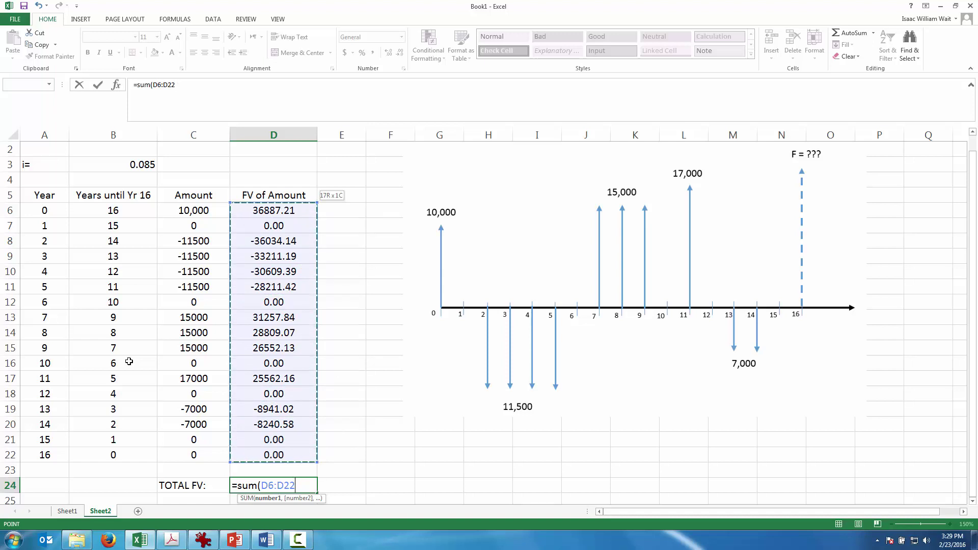
{"action": "key", "text": "Return"}
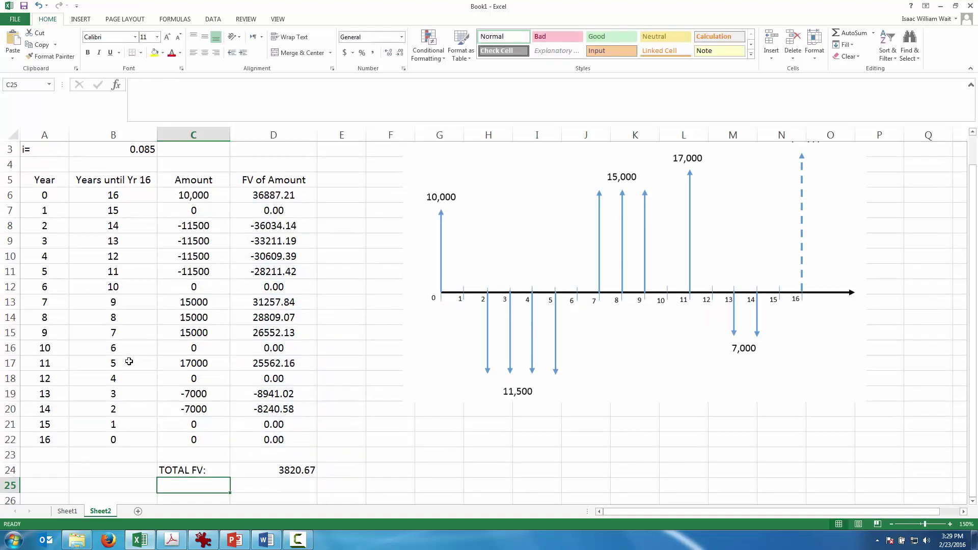
{"action": "key", "text": "Up"}
{"action": "key", "text": "Right"}
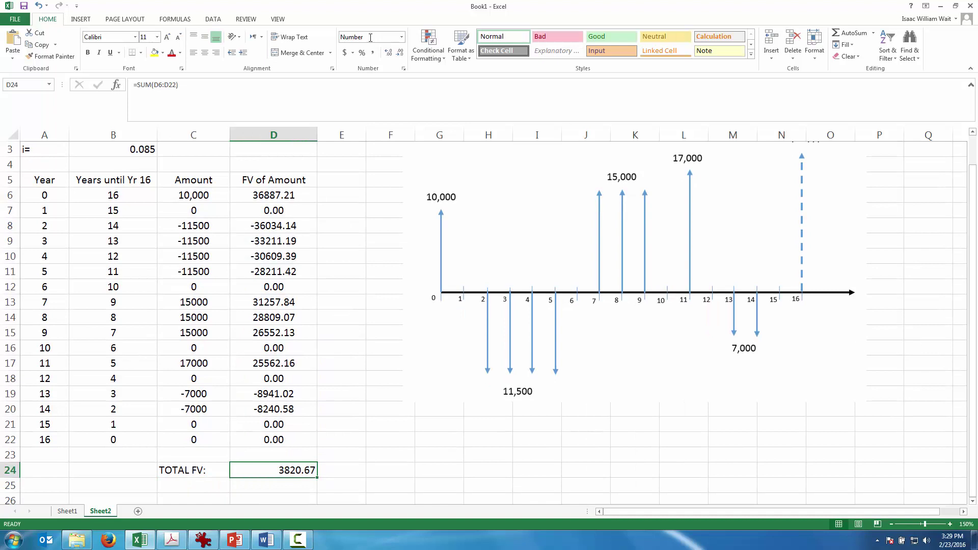
{"action": "left_click", "coordinate": [210, 55]}
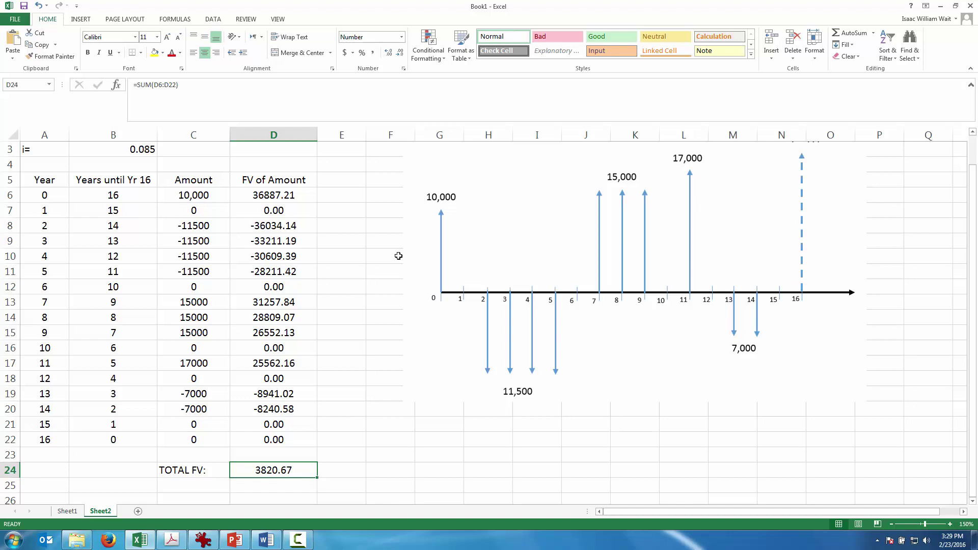
{"action": "key", "text": "Down"}
{"action": "key", "text": "Left"}
{"action": "key", "text": "Down"}
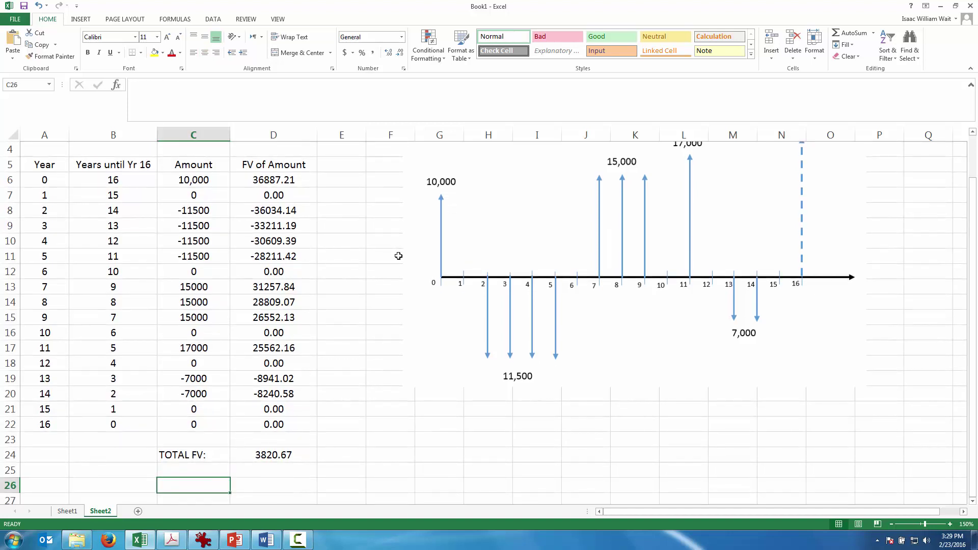
{"action": "type", "text": "=NFV"}
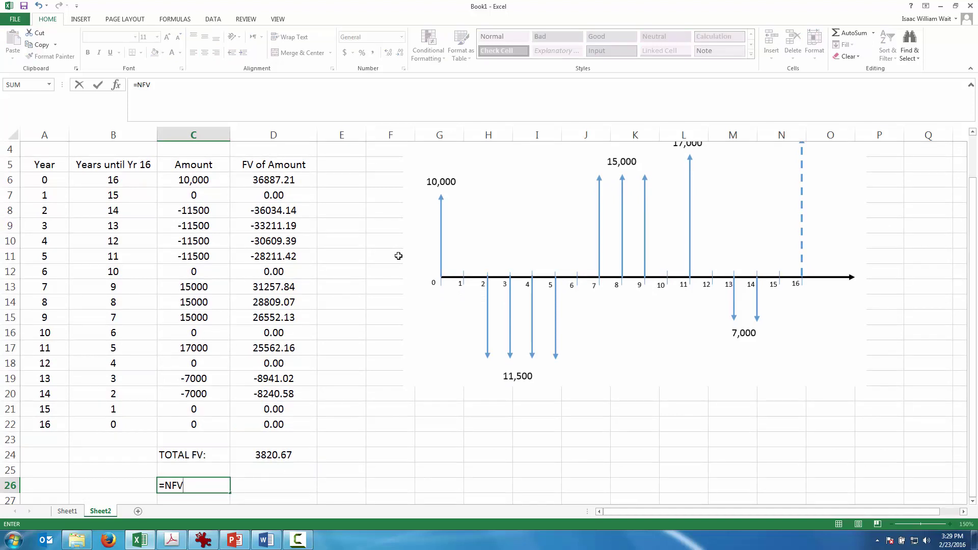
{"action": "key", "text": "BackSpace"}
{"action": "key", "text": "BackSpace"}
{"action": "key", "text": "BackSpace"}
{"action": "key", "text": "BackSpace"}
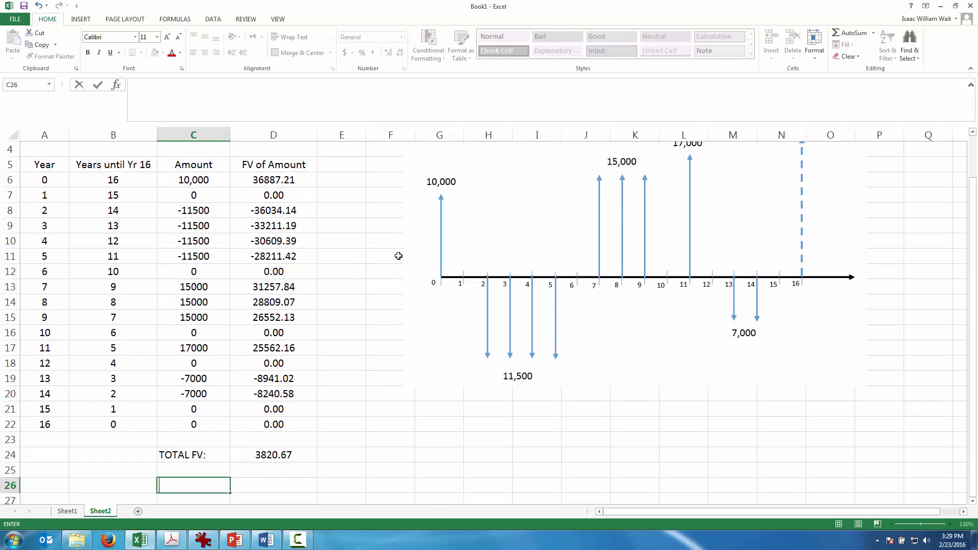
{"action": "left_click", "coordinate": [355, 425]}
Step: Switch to the ICE 11 document in Word and read problem 3 on finding the unknown interest rate with RATE
{"action": "scroll", "coordinate": [354, 425], "scroll_direction": "up", "scroll_amount": 1}
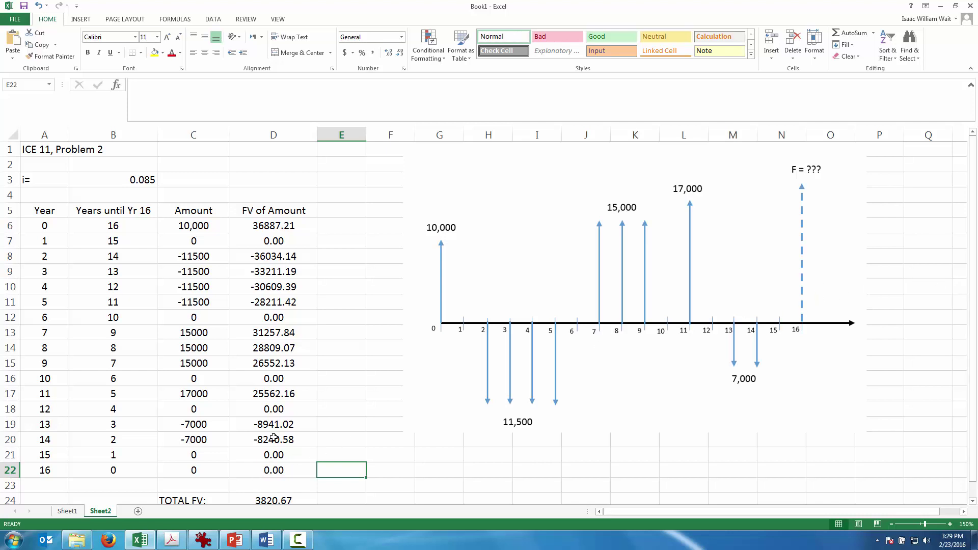
{"action": "scroll", "coordinate": [274, 438], "scroll_direction": "down", "scroll_amount": 1}
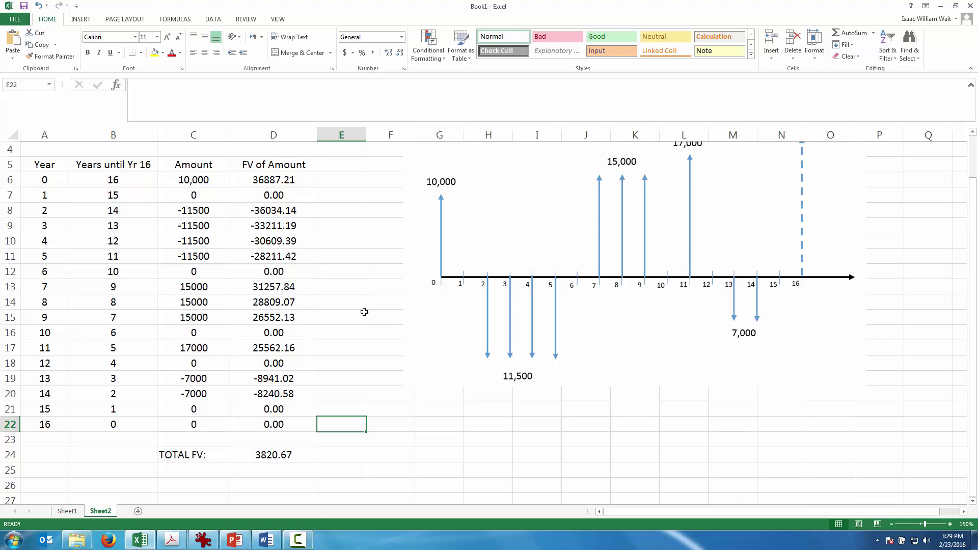
{"action": "left_click", "coordinate": [270, 543]}
{"action": "scroll", "coordinate": [584, 393], "scroll_direction": "down", "scroll_amount": 4}
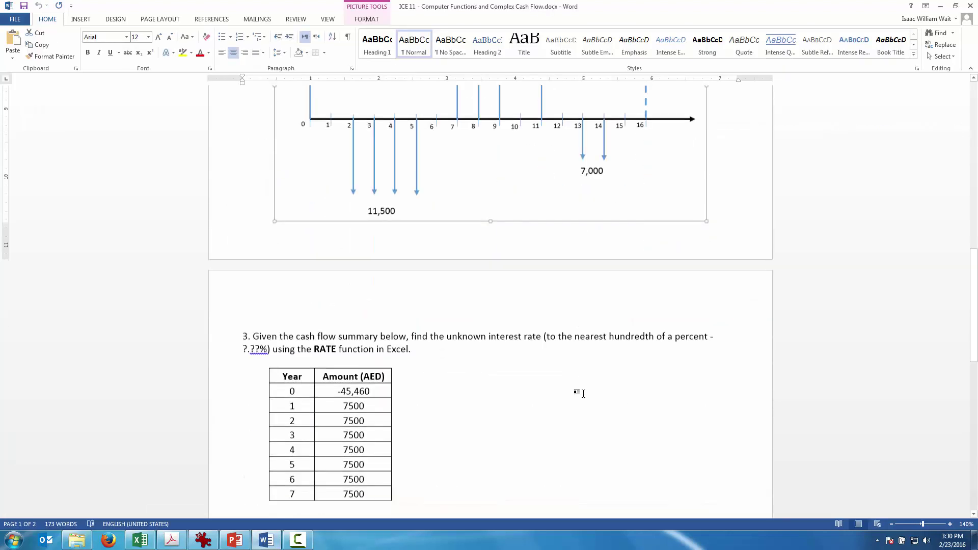
{"action": "scroll", "coordinate": [584, 393], "scroll_direction": "down", "scroll_amount": 3}
{"action": "left_click", "coordinate": [620, 365]}
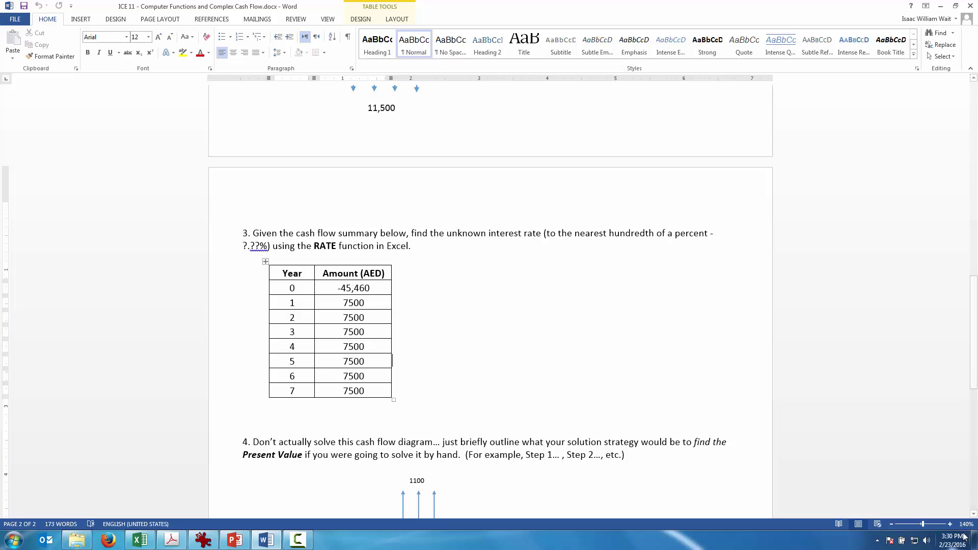
{"action": "left_click", "coordinate": [951, 524]}
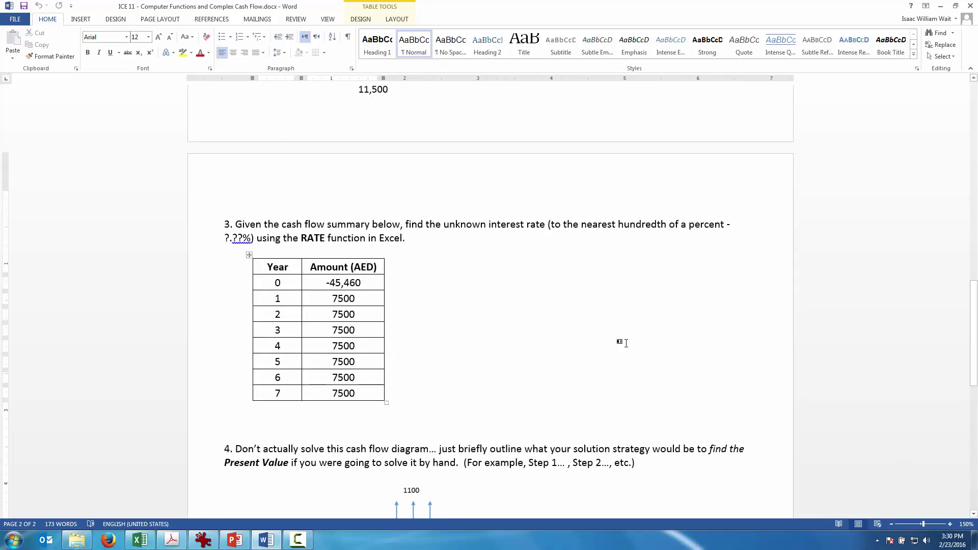
Step: Examine the year 0 to year 7 amounts in problem 3's cash flow table
{"action": "left_click", "coordinate": [365, 283]}
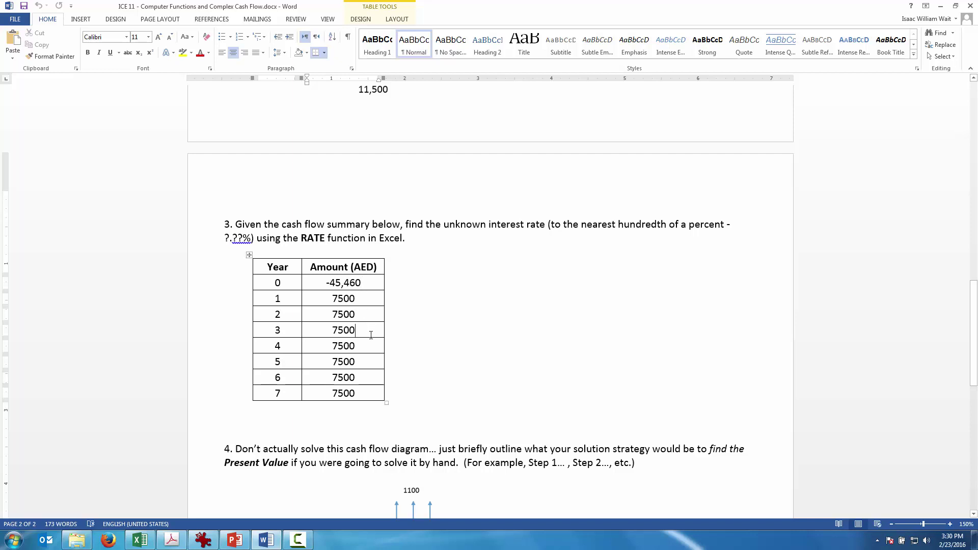
{"action": "left_click", "coordinate": [368, 381]}
{"action": "left_click", "coordinate": [366, 395]}
{"action": "left_click_drag", "start_coordinate": [362, 393], "coordinate": [335, 393]}
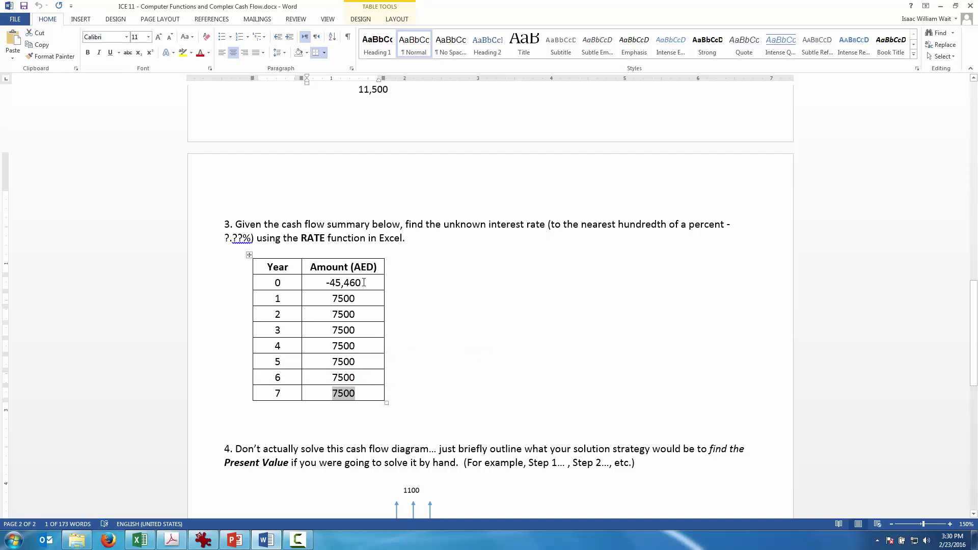
{"action": "left_click", "coordinate": [364, 283]}
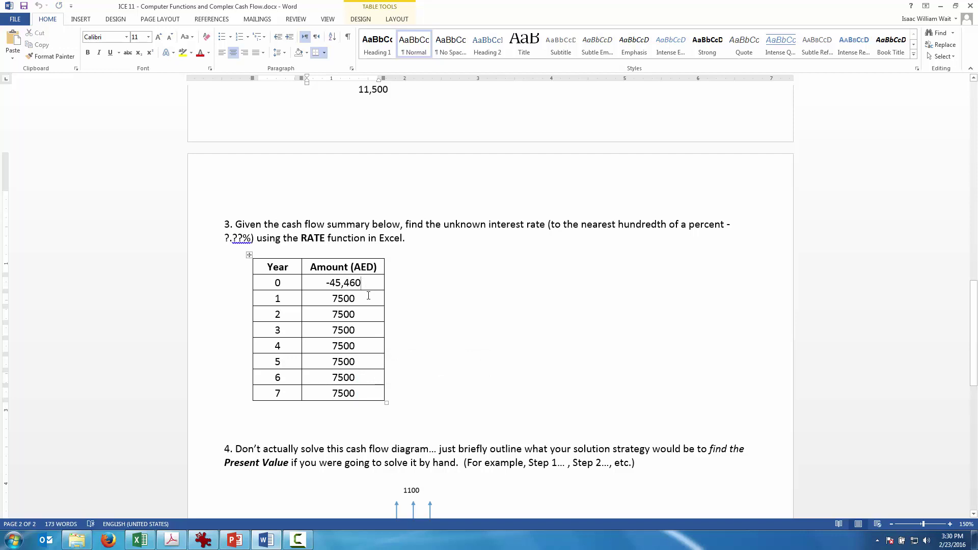
{"action": "left_click", "coordinate": [363, 330]}
{"action": "left_click", "coordinate": [367, 350]}
{"action": "left_click", "coordinate": [366, 393]}
Step: Add a new worksheet to the Excel workbook and copy problem 3's Year and Amount (AED) table from the Word document
{"action": "left_click", "coordinate": [142, 544]}
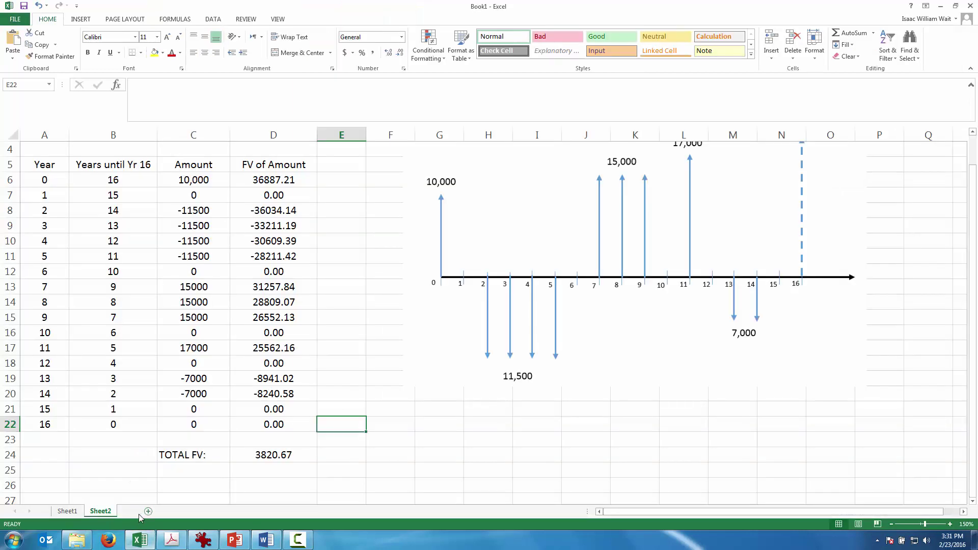
{"action": "left_click", "coordinate": [148, 512]}
{"action": "left_click", "coordinate": [266, 540]}
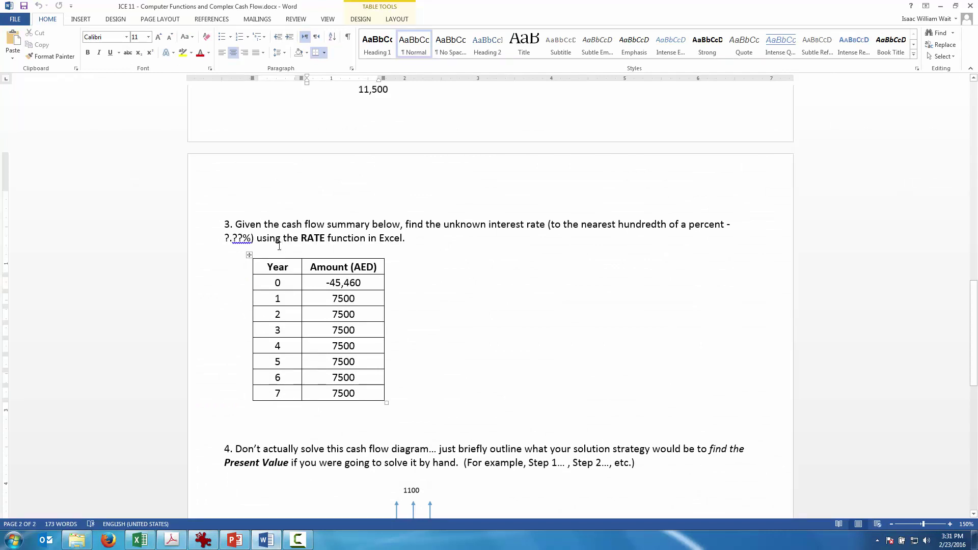
{"action": "left_click_drag", "start_coordinate": [265, 266], "coordinate": [380, 396]}
{"action": "key", "text": "ctrl+c"}
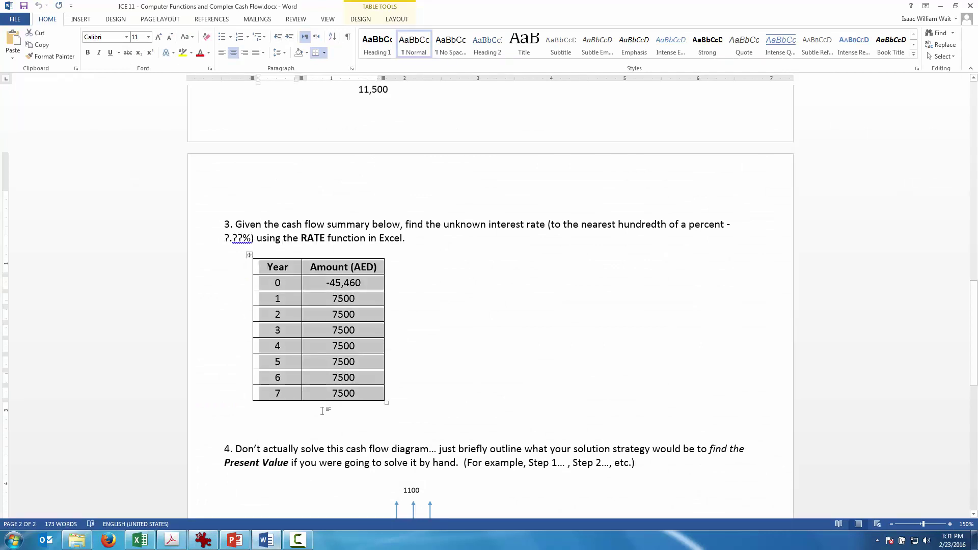
Step: Switch to Excel, paste the copied table at A1 of Sheet3 with the destination formatting, and widen column B slightly
{"action": "left_click", "coordinate": [141, 540]}
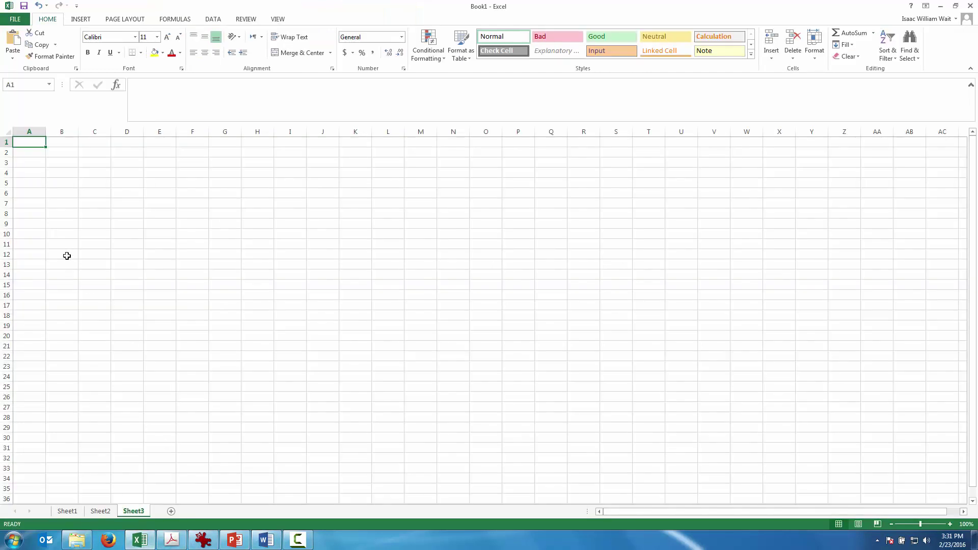
{"action": "key", "text": "ctrl+v"}
{"action": "left_click", "coordinate": [95, 240]}
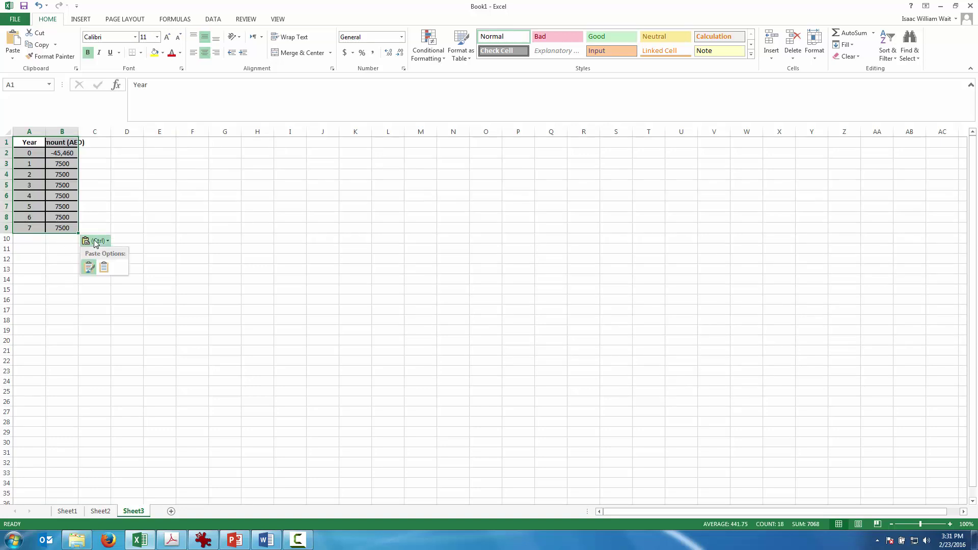
{"action": "left_click", "coordinate": [110, 267]}
{"action": "left_click", "coordinate": [123, 275]}
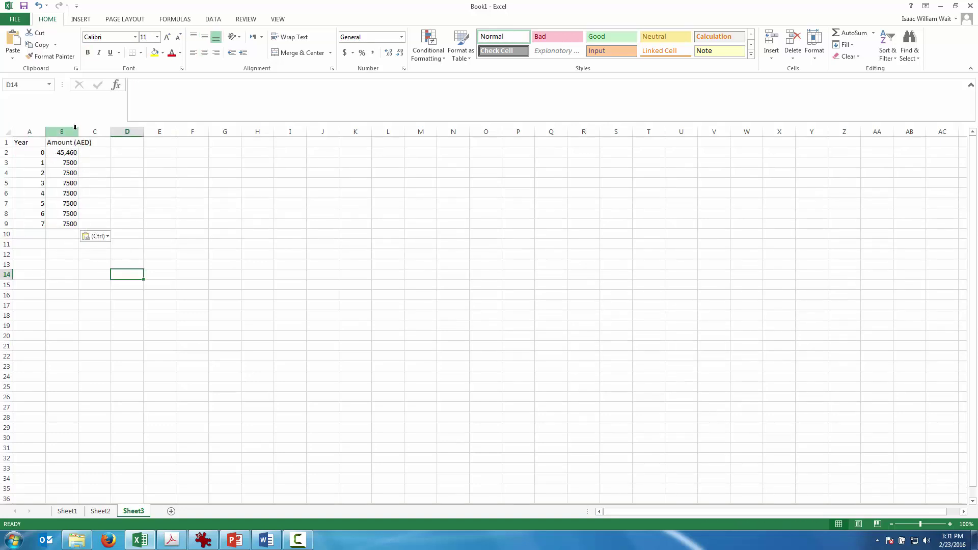
{"action": "left_click_drag", "start_coordinate": [86, 133], "coordinate": [91, 132]}
Step: Enter the formula =RATE(7,7500,-45460) in D5 to compute the unknown interest rate
{"action": "left_click", "coordinate": [951, 525]}
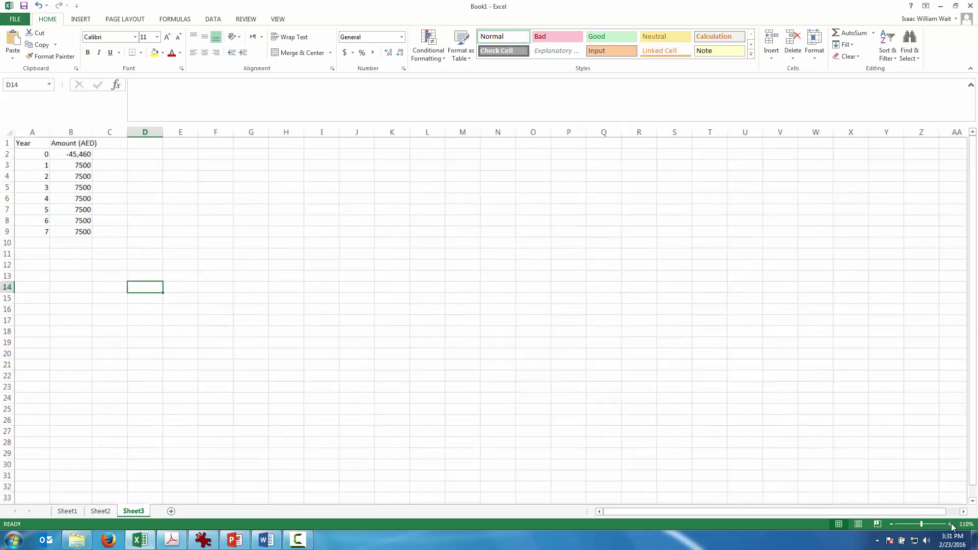
{"action": "left_click", "coordinate": [950, 524]}
{"action": "left_click", "coordinate": [951, 524]}
{"action": "left_click", "coordinate": [950, 524]}
{"action": "left_click", "coordinate": [950, 524]}
{"action": "left_click", "coordinate": [950, 525]}
{"action": "left_click", "coordinate": [950, 524]}
{"action": "left_click", "coordinate": [951, 525]}
{"action": "left_click", "coordinate": [951, 524]}
{"action": "left_click", "coordinate": [951, 525]}
{"action": "left_click", "coordinate": [950, 524]}
{"action": "left_click", "coordinate": [951, 524]}
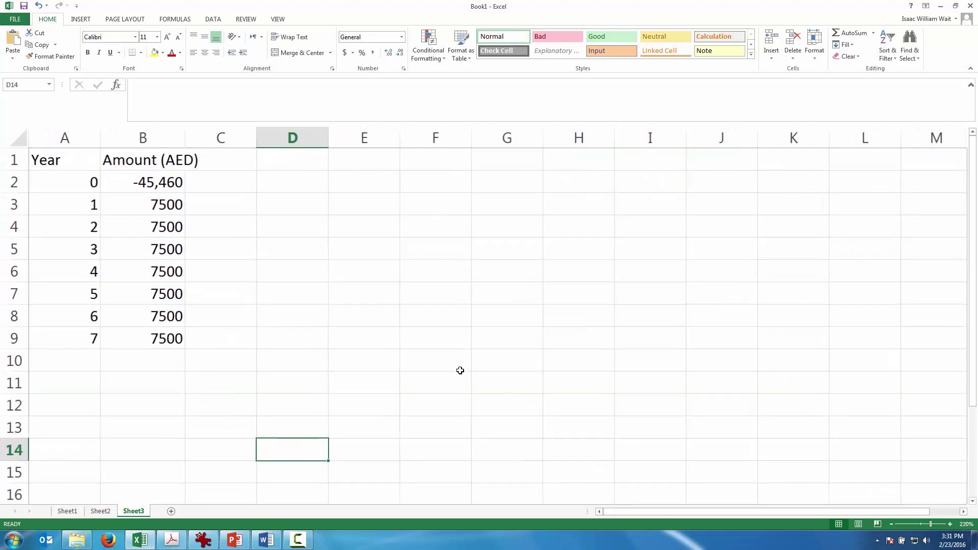
{"action": "left_click", "coordinate": [291, 246]}
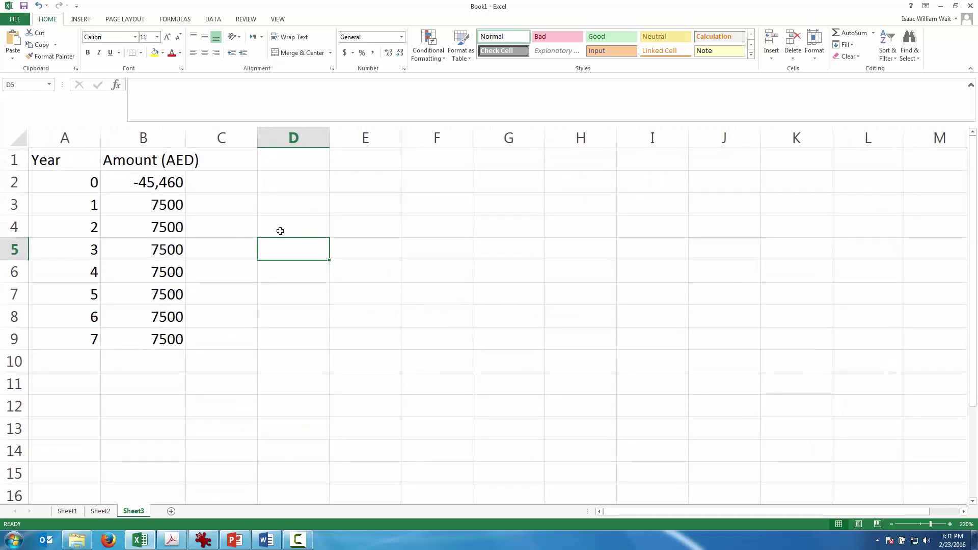
{"action": "type", "text": "=rate("}
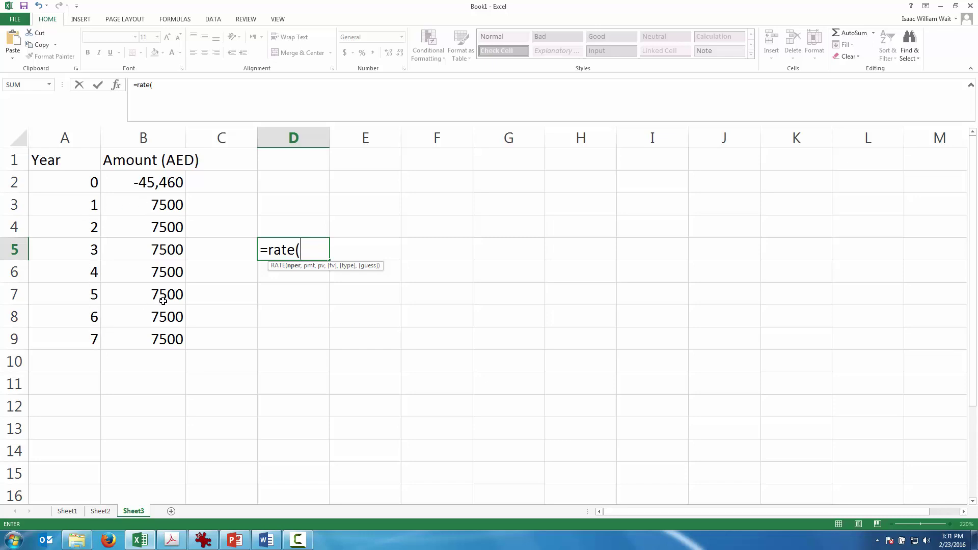
{"action": "type", "text": "7,75"}
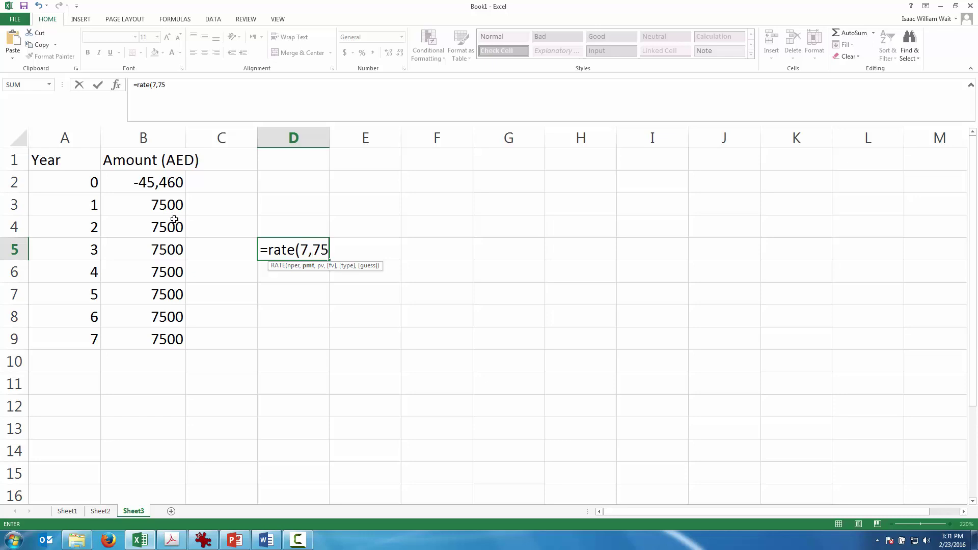
{"action": "type", "text": "00,"}
{"action": "type", "text": "-45467"}
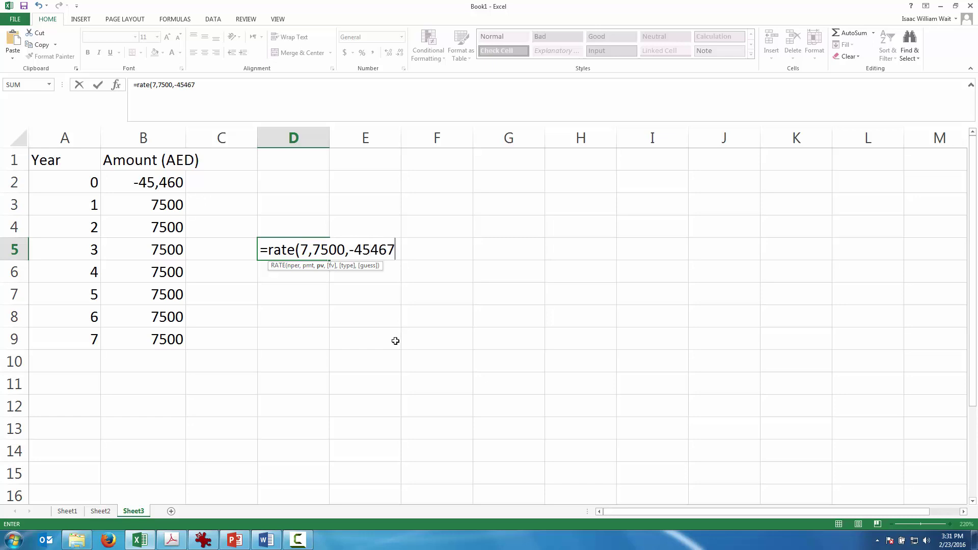
{"action": "key", "text": "BackSpace"}
{"action": "type", "text": "0)"}
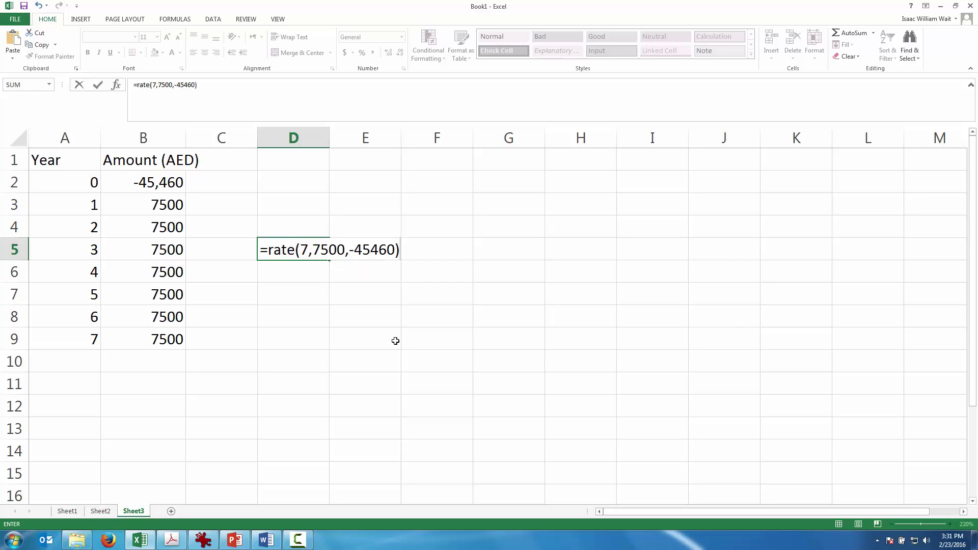
{"action": "key", "text": "Return"}
Step: Centre the interest rate in D5 and display it with three decimal places
{"action": "left_click", "coordinate": [301, 245]}
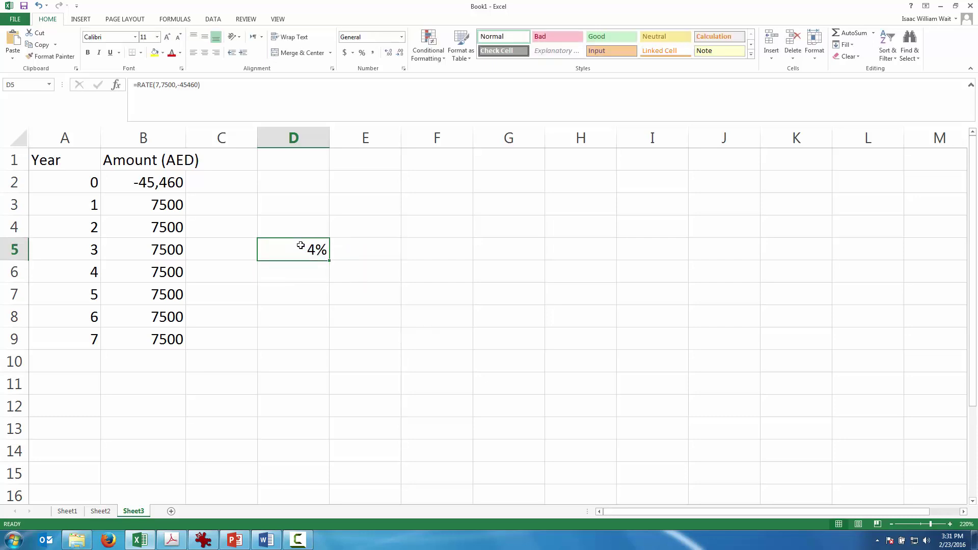
{"action": "left_click", "coordinate": [205, 52]}
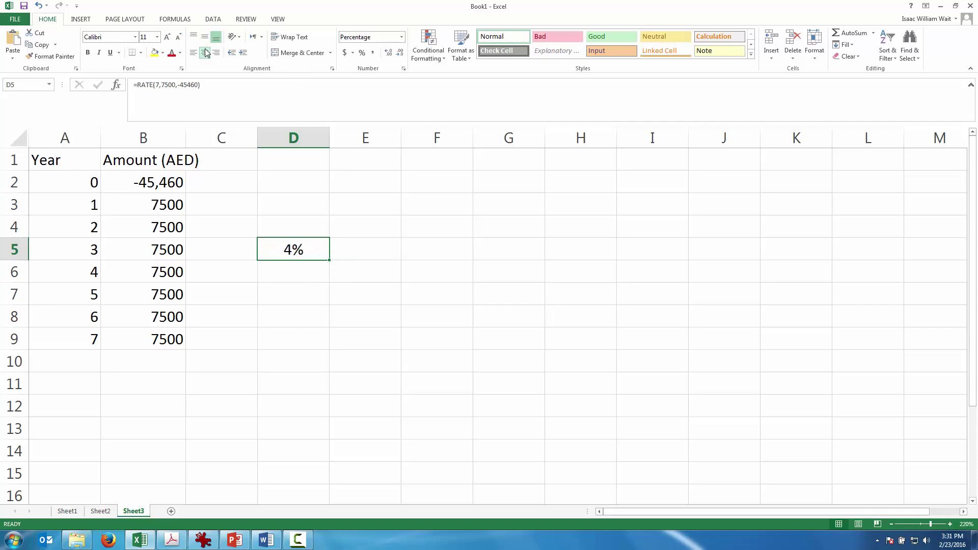
{"action": "left_click", "coordinate": [390, 53]}
{"action": "left_click", "coordinate": [390, 53]}
{"action": "left_click", "coordinate": [390, 54]}
{"action": "left_click", "coordinate": [160, 181]}
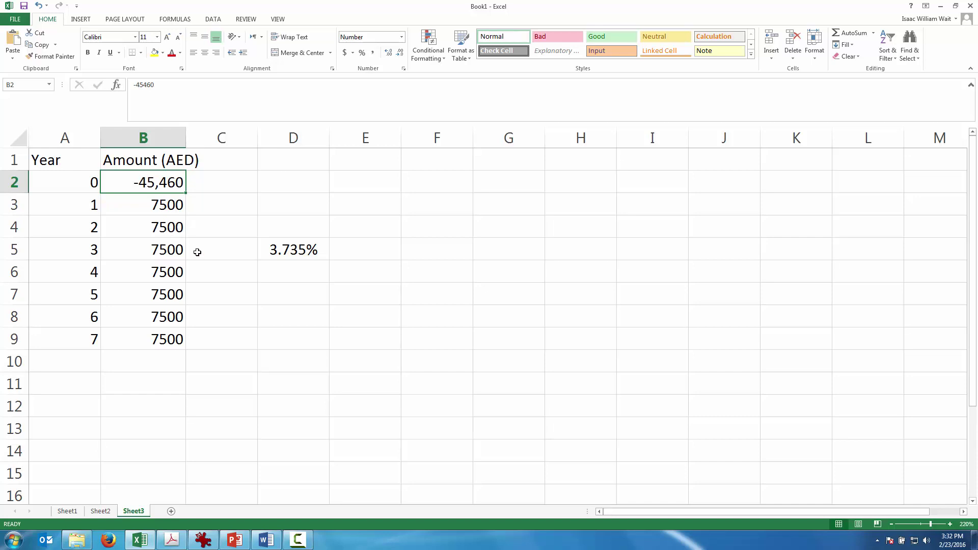
{"action": "left_click", "coordinate": [284, 250]}
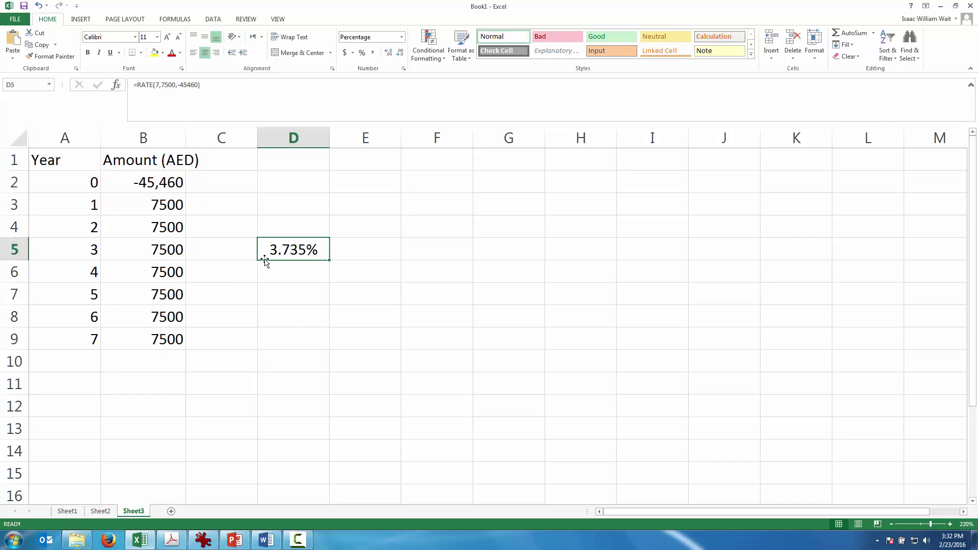
Step: Move the interest rate from D5 to D1 and enter the heading Account Balance in F1
{"action": "left_click_drag", "start_coordinate": [265, 258], "coordinate": [273, 159]}
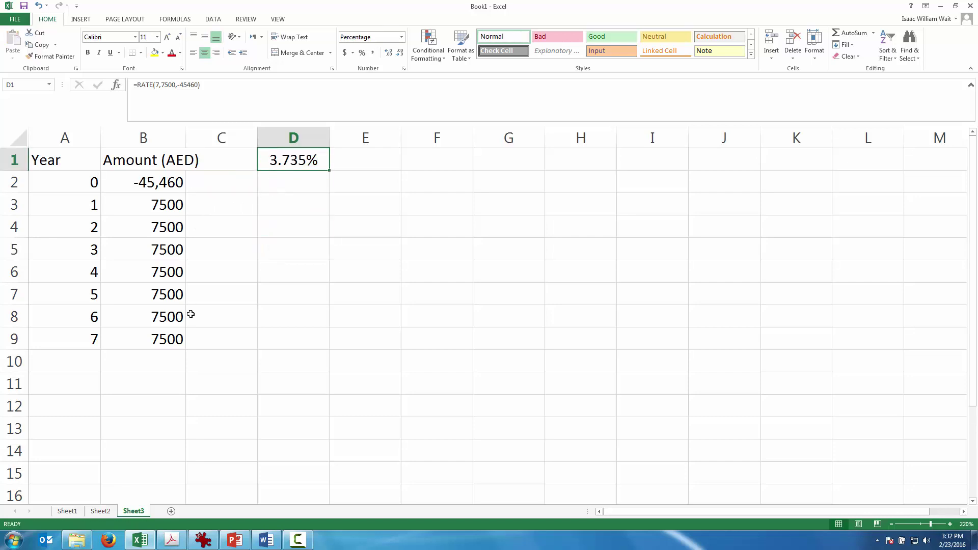
{"action": "left_click", "coordinate": [280, 185]}
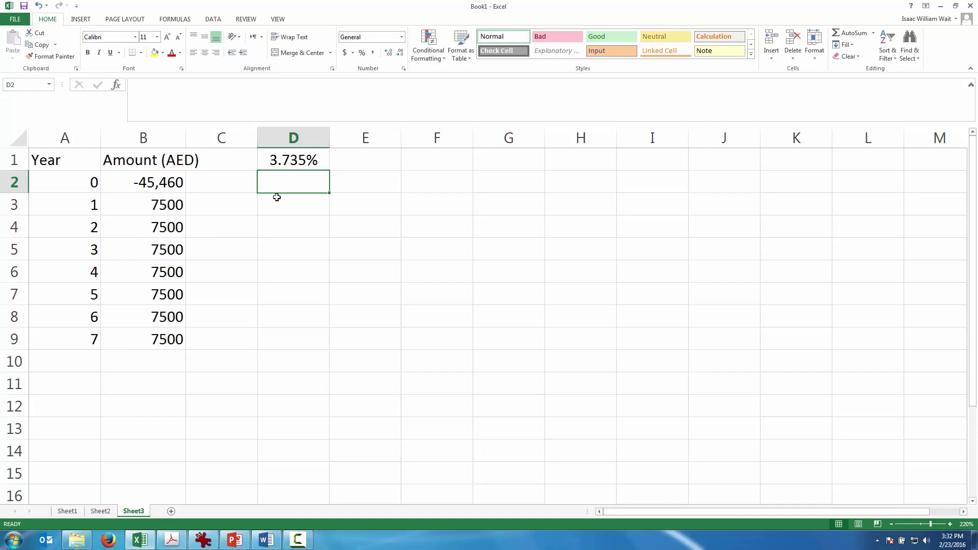
{"action": "key", "text": "Right"}
{"action": "key", "text": "Right"}
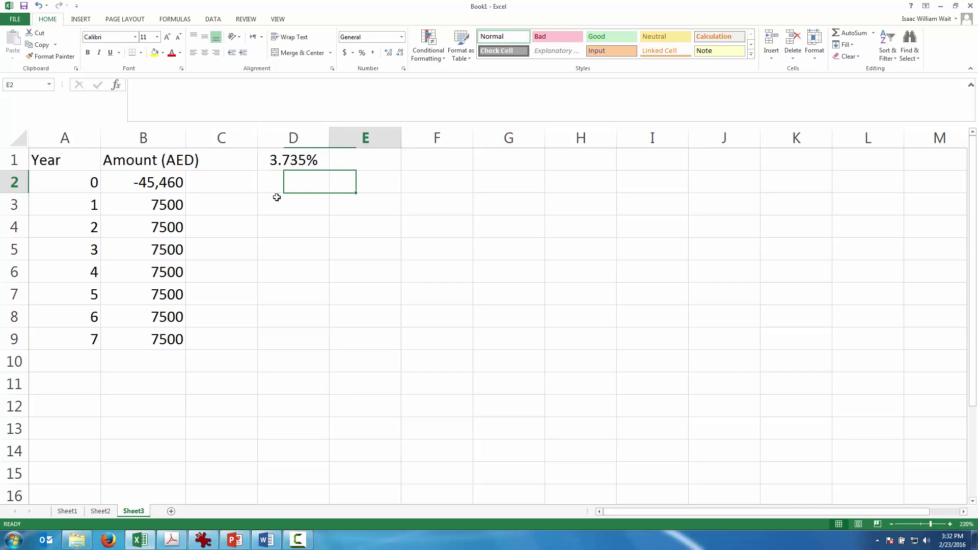
{"action": "key", "text": "Up"}
{"action": "type", "text": "Account Balance"}
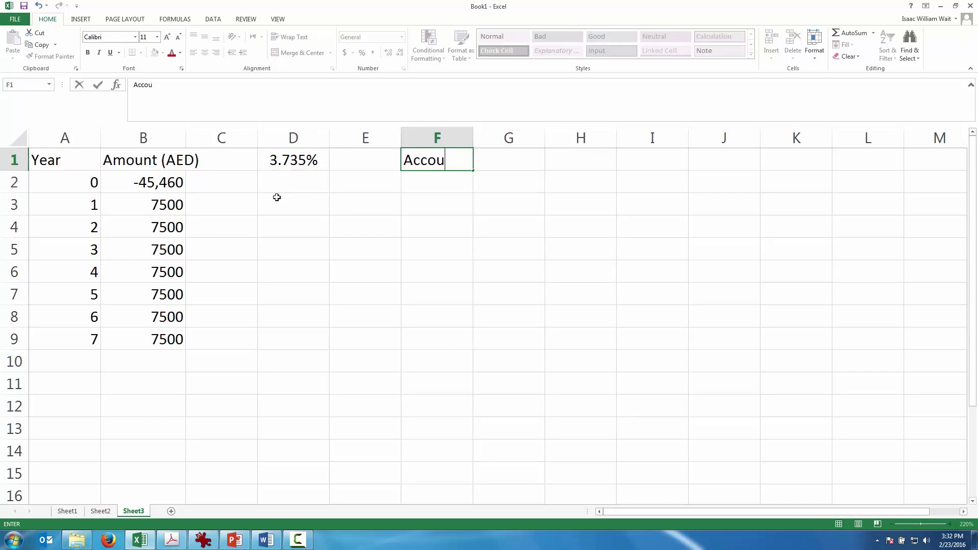
{"action": "key", "text": "Return"}
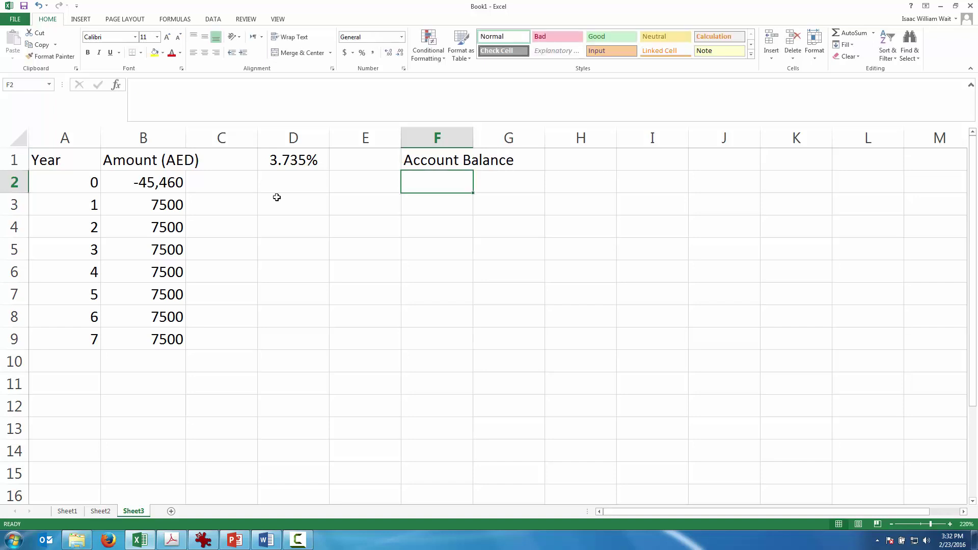
Step: Enter a formula in F2 that references the year 0 amount in B2
{"action": "type", "text": "="}
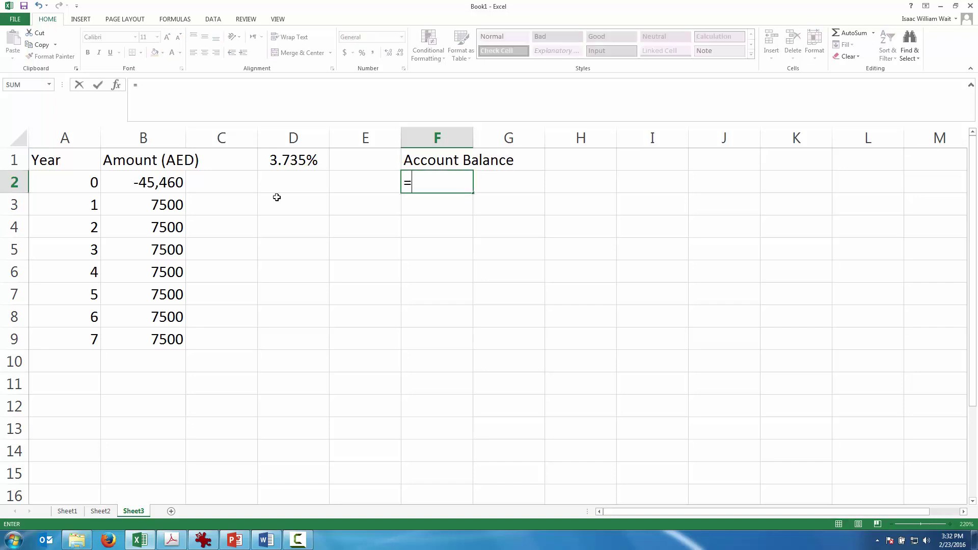
{"action": "key", "text": "Left"}
{"action": "key", "text": "Left"}
{"action": "key", "text": "Left"}
{"action": "key", "text": "Left"}
{"action": "key", "text": "Return"}
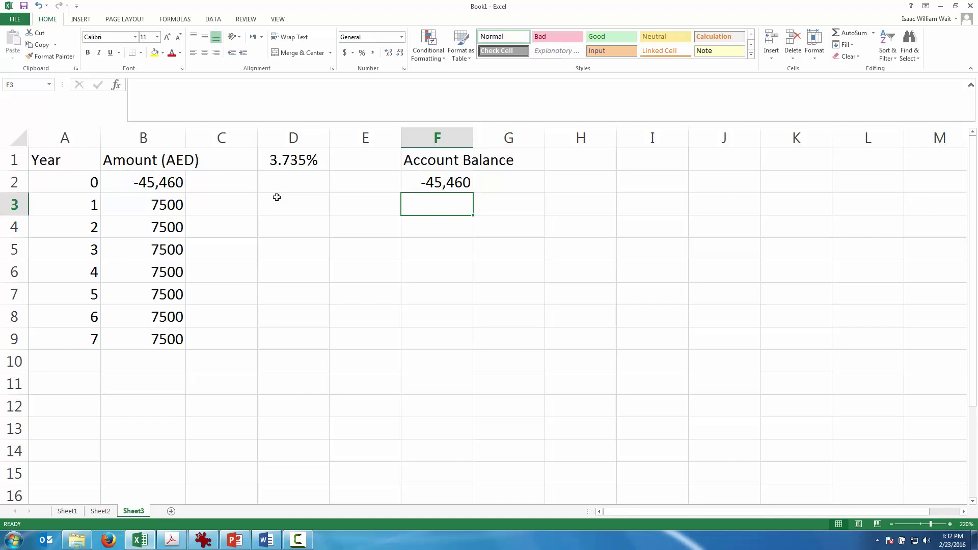
Step: Enter the formula =(1+$D$1)*F2 in F3, with the interest rate cell as an absolute reference
{"action": "type", "text": "="}
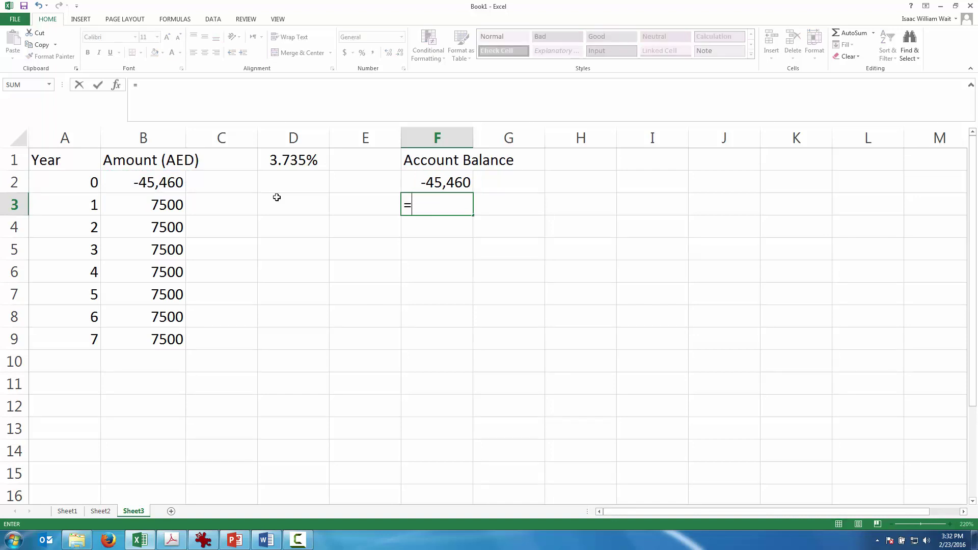
{"action": "type", "text": "(1+"}
{"action": "left_click", "coordinate": [283, 151]}
{"action": "type", "text": ")*"}
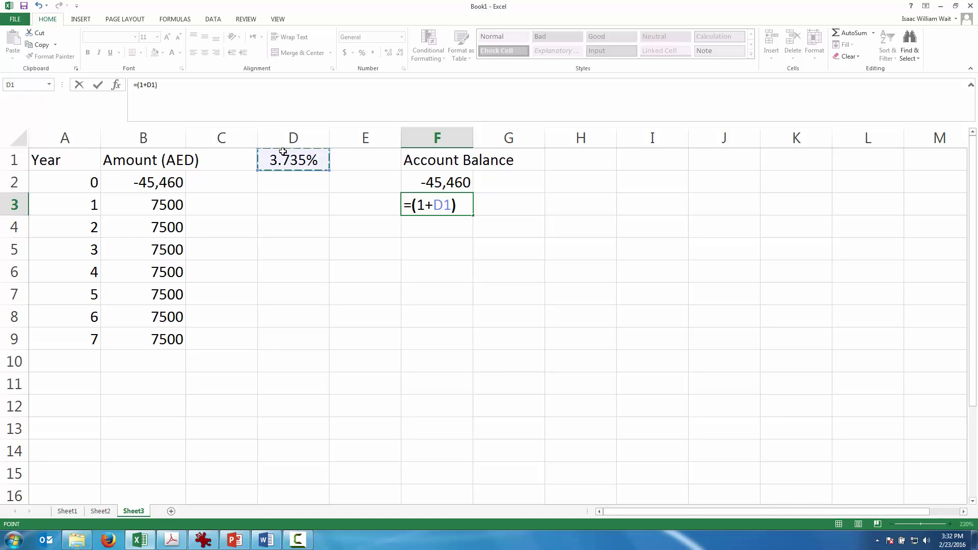
{"action": "key", "text": "Up"}
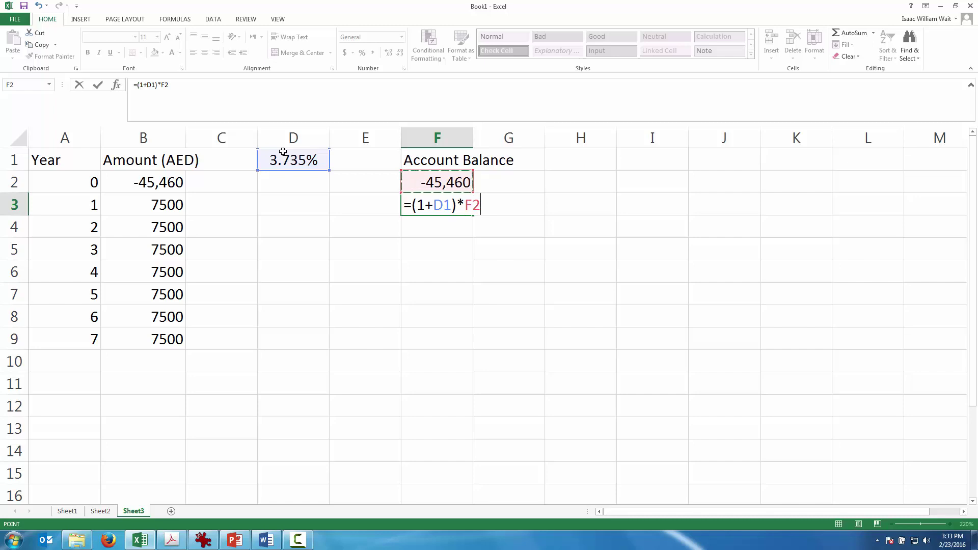
{"action": "left_click", "coordinate": [150, 85]}
{"action": "key", "text": "F4"}
{"action": "left_click", "coordinate": [184, 84]}
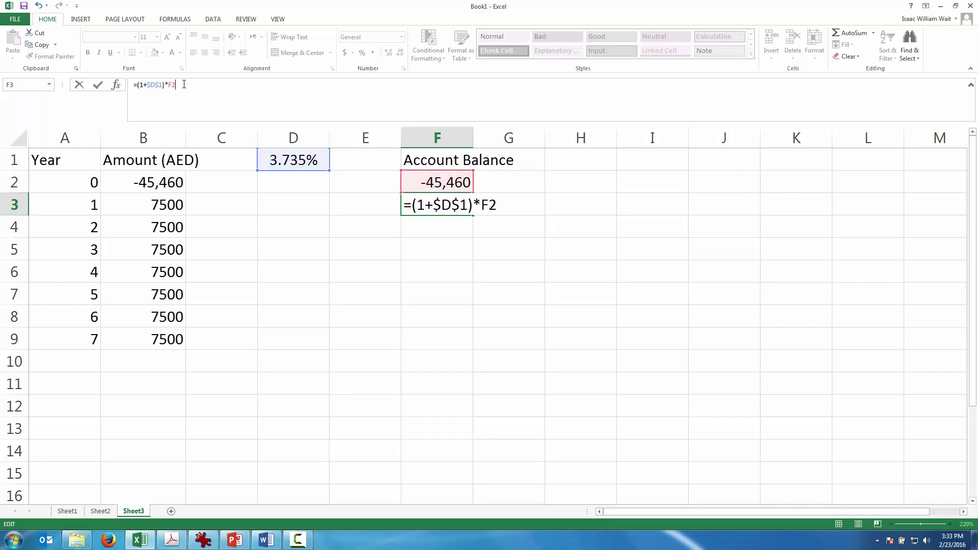
{"action": "key", "text": "Return"}
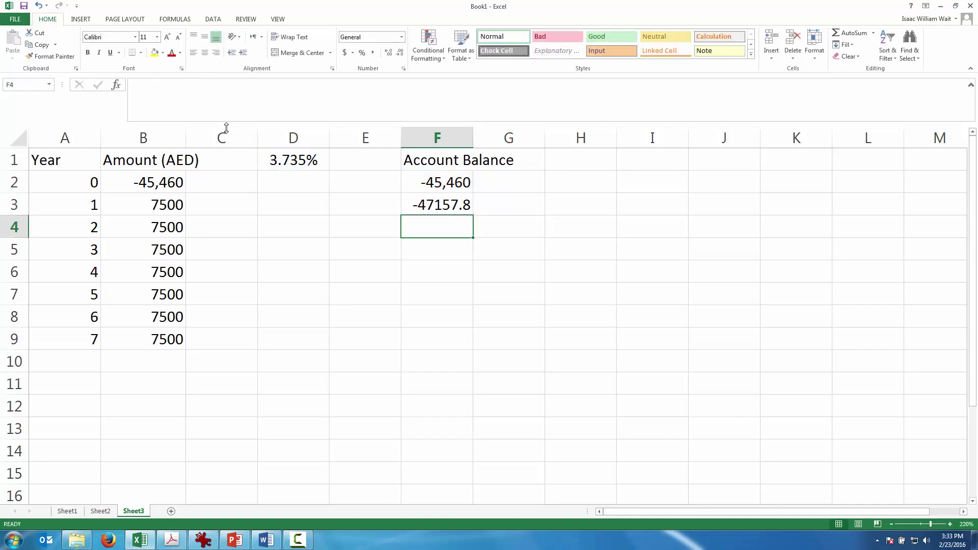
Step: Add the year 1 payment to the balance formula in F3, making it =(1+$D$1)*F2+B3
{"action": "left_click", "coordinate": [442, 185]}
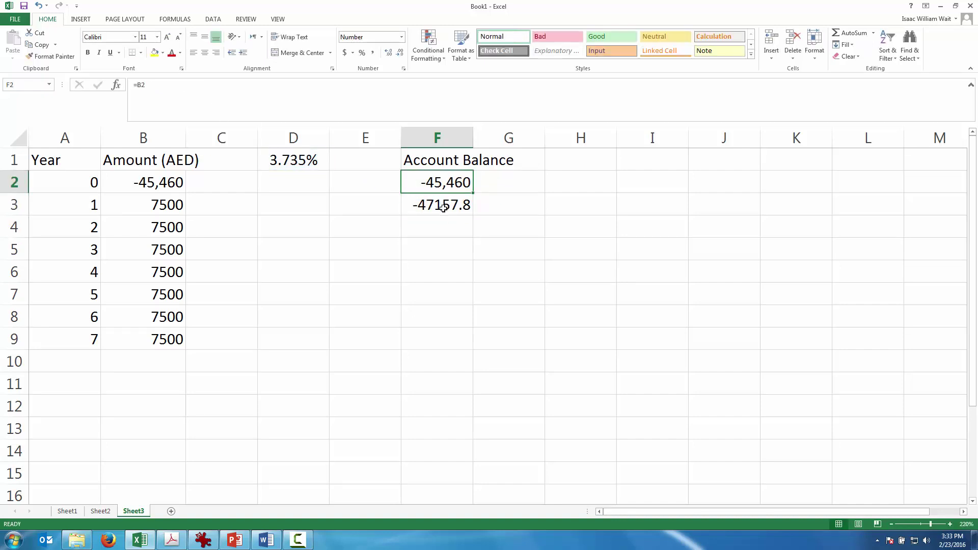
{"action": "left_click", "coordinate": [444, 206]}
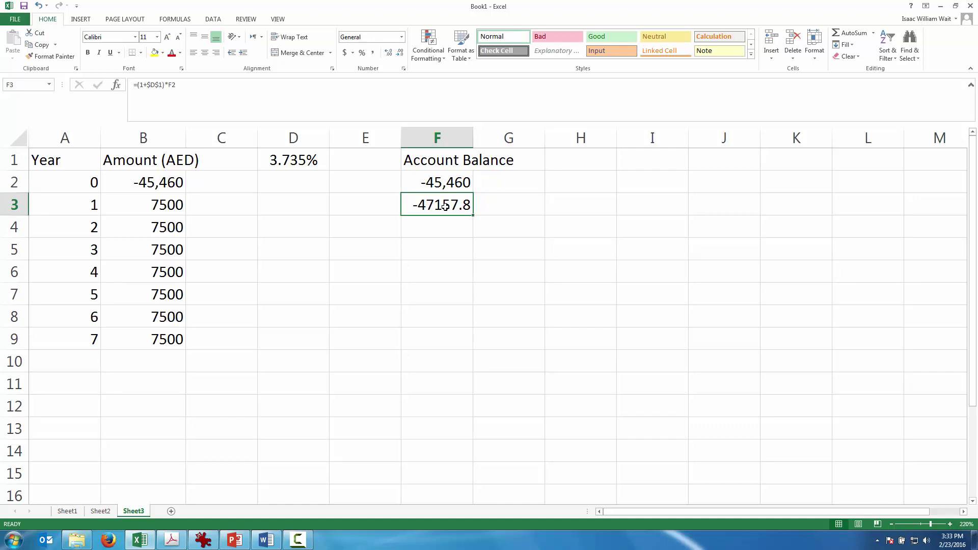
{"action": "left_click", "coordinate": [418, 100]}
{"action": "type", "text": "+"}
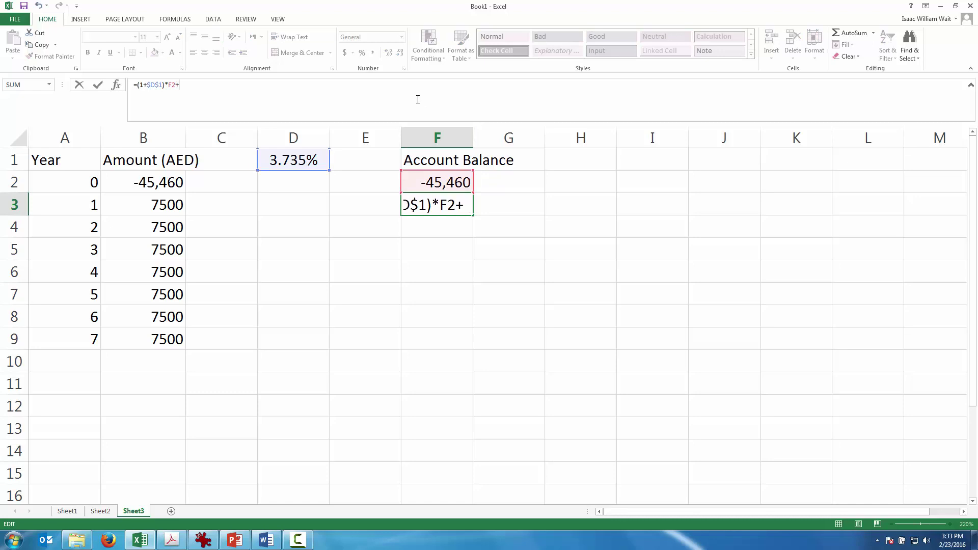
{"action": "left_click", "coordinate": [159, 205]}
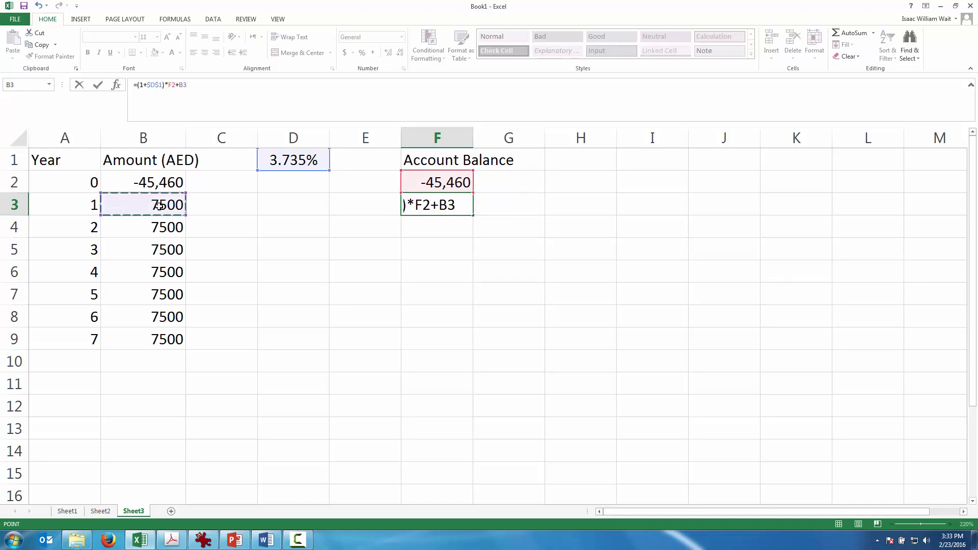
{"action": "key", "text": "Return"}
Step: Fill the balance formula from F3 down to F9
{"action": "left_click", "coordinate": [441, 200]}
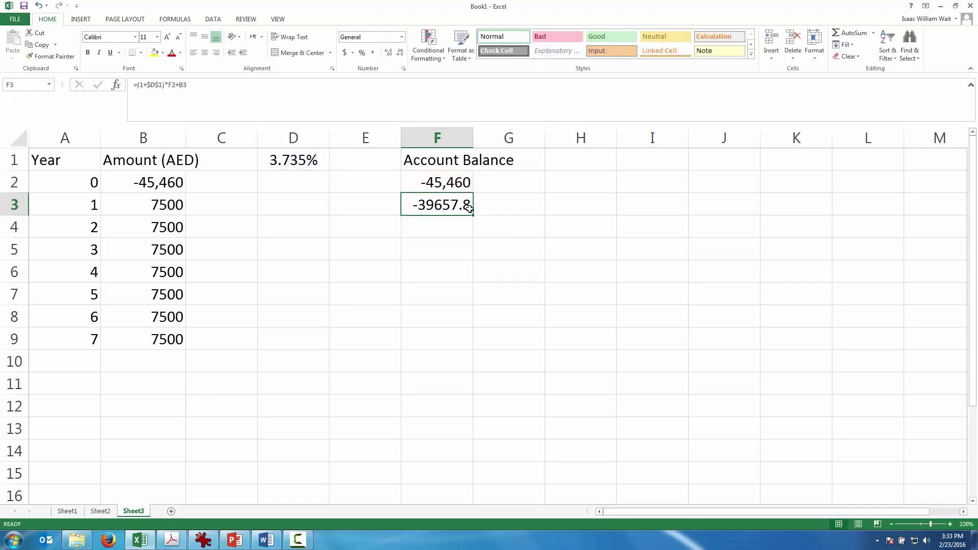
{"action": "left_click_drag", "start_coordinate": [474, 217], "coordinate": [475, 345]}
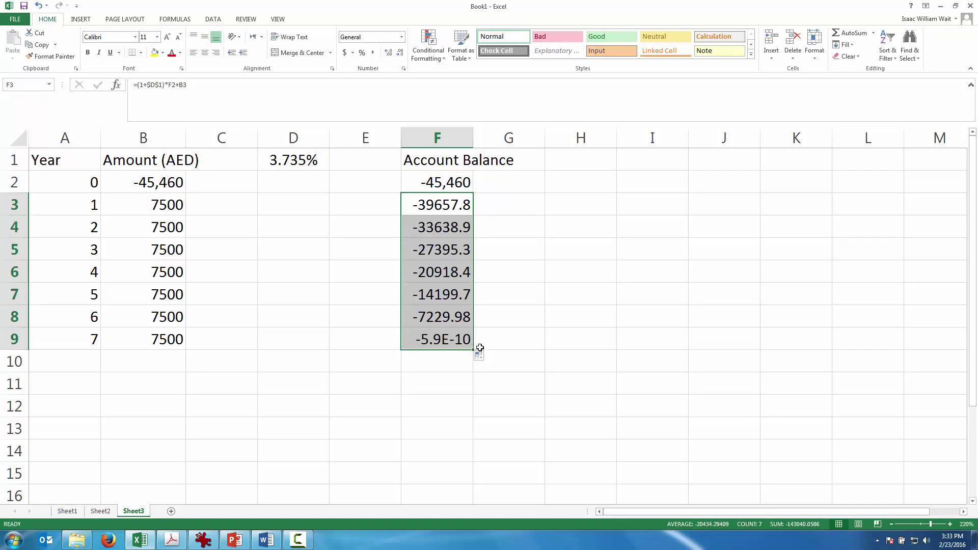
{"action": "left_click", "coordinate": [500, 342]}
Step: Apply the Number format to the year 7 account balance in F9
{"action": "left_click", "coordinate": [471, 335]}
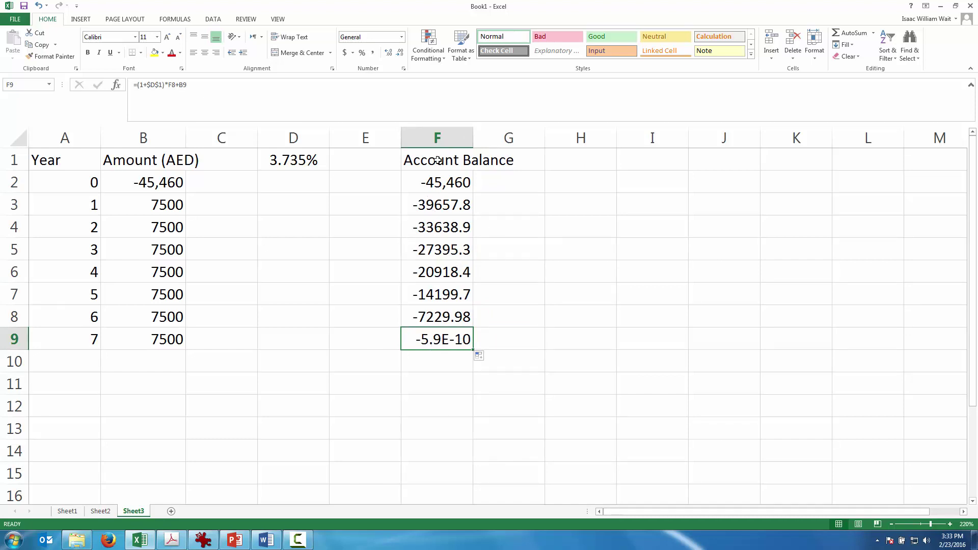
{"action": "left_click", "coordinate": [402, 36]}
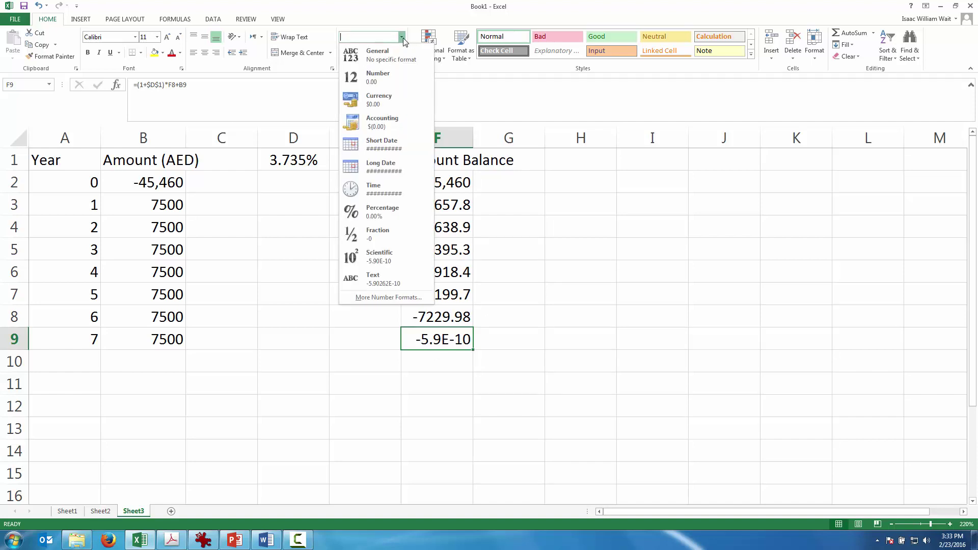
{"action": "left_click", "coordinate": [397, 81]}
{"action": "left_click_drag", "start_coordinate": [509, 271], "coordinate": [544, 262]}
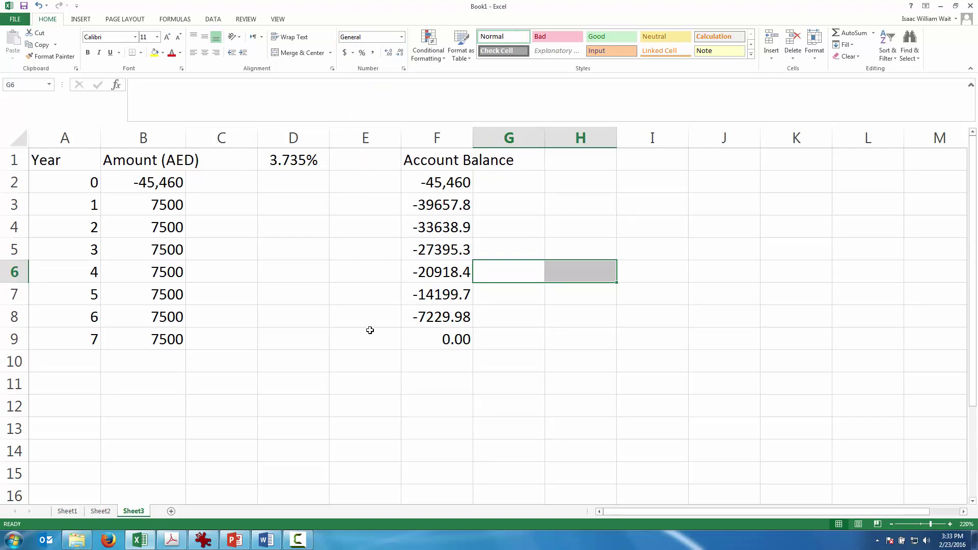
{"action": "left_click", "coordinate": [156, 339]}
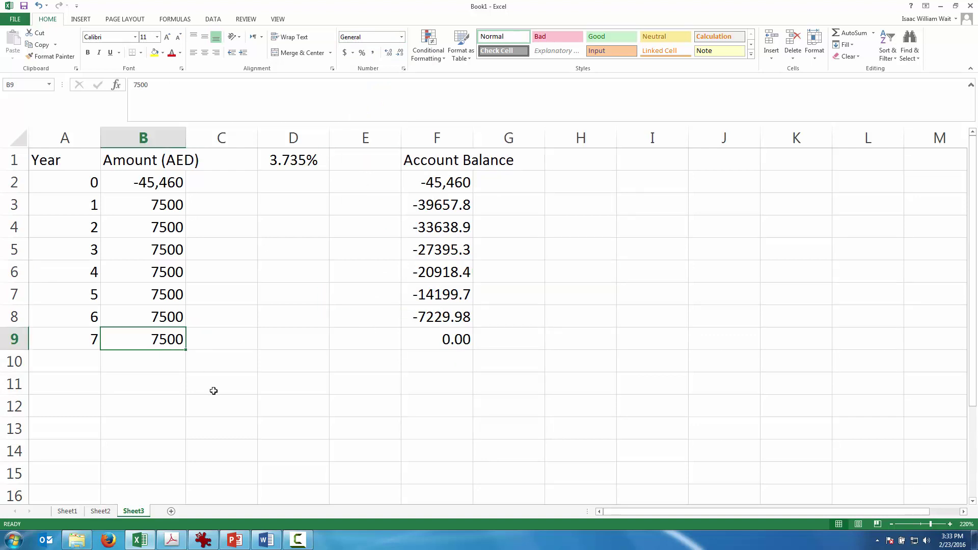
{"action": "left_click", "coordinate": [461, 338]}
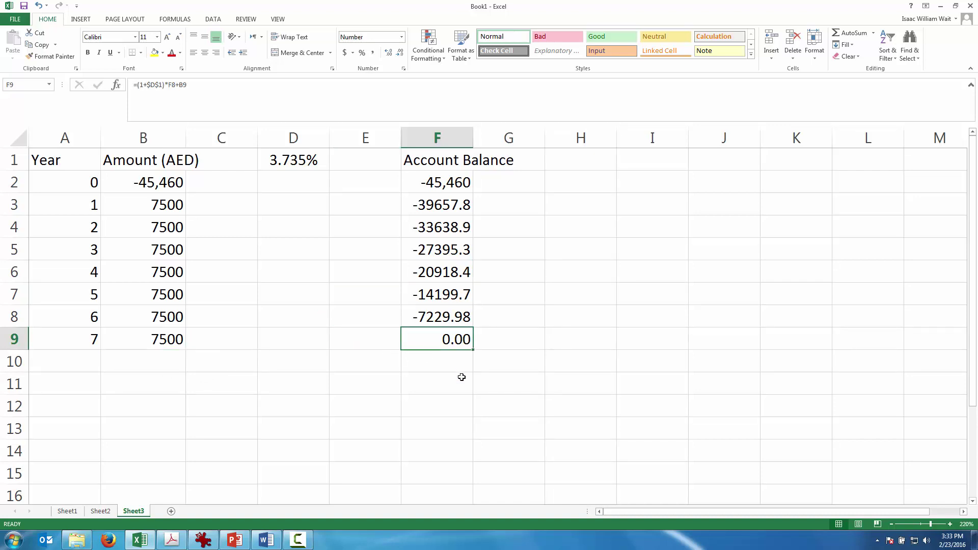
Step: Switch to the Word document and examine problem 4's cash flow diagram at 200% zoom
{"action": "left_click", "coordinate": [267, 541]}
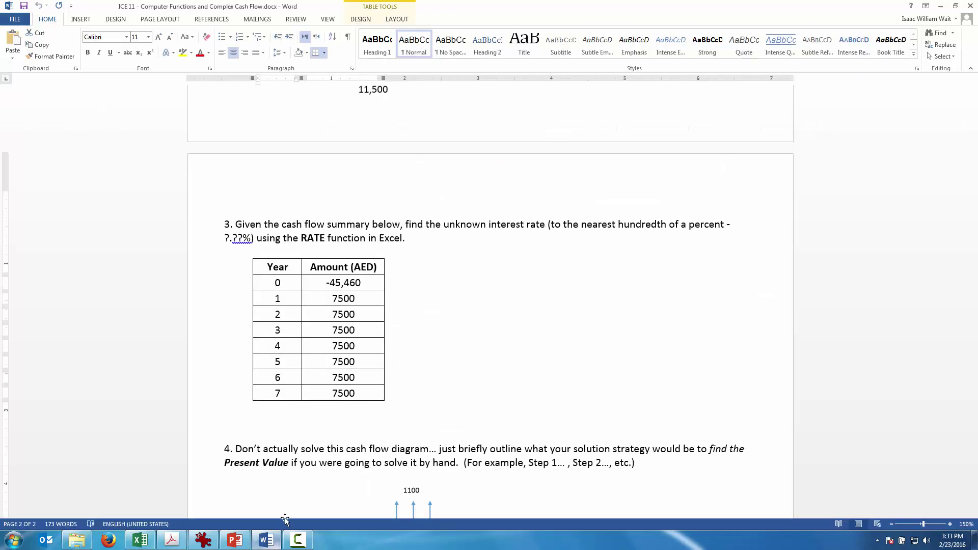
{"action": "double_click", "coordinate": [317, 239]}
{"action": "scroll", "coordinate": [698, 337], "scroll_direction": "down", "scroll_amount": 3}
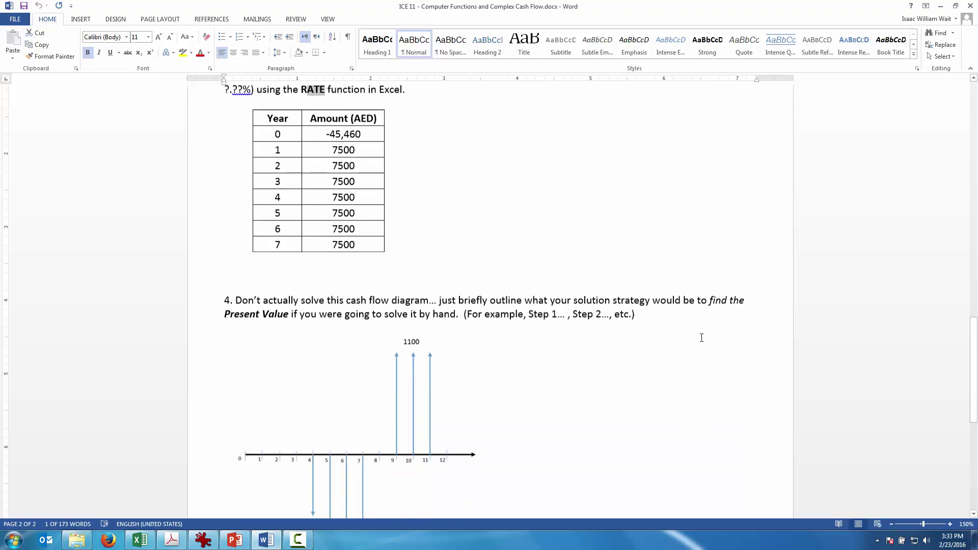
{"action": "scroll", "coordinate": [702, 338], "scroll_direction": "down", "scroll_amount": 2}
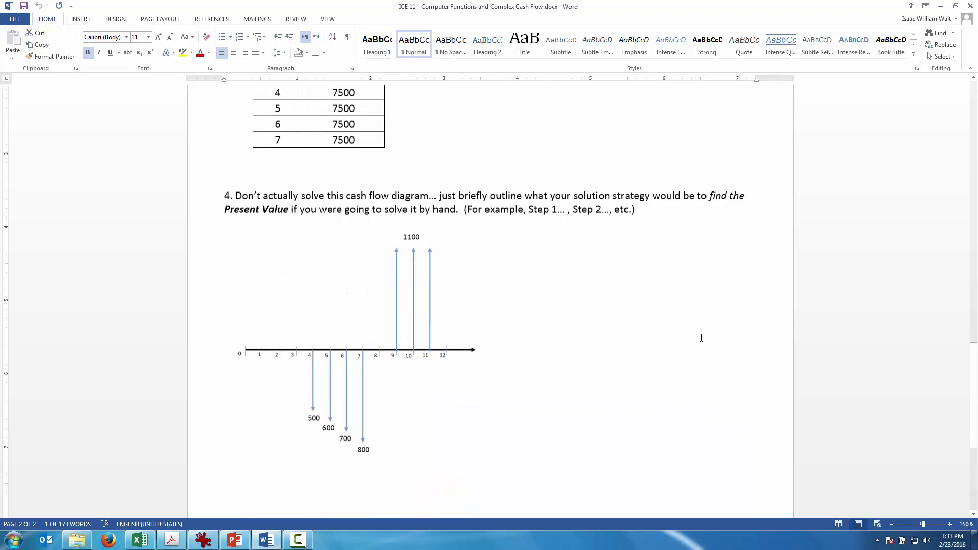
{"action": "left_click", "coordinate": [951, 525]}
{"action": "left_click", "coordinate": [951, 525]}
{"action": "scroll", "coordinate": [842, 418], "scroll_direction": "down", "scroll_amount": 1}
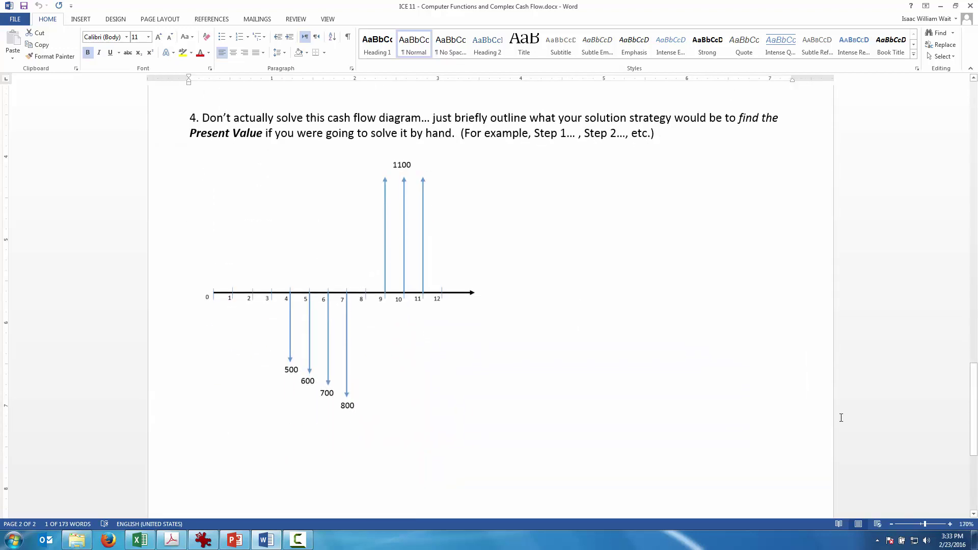
{"action": "left_click", "coordinate": [951, 525]}
{"action": "left_click", "coordinate": [951, 525]}
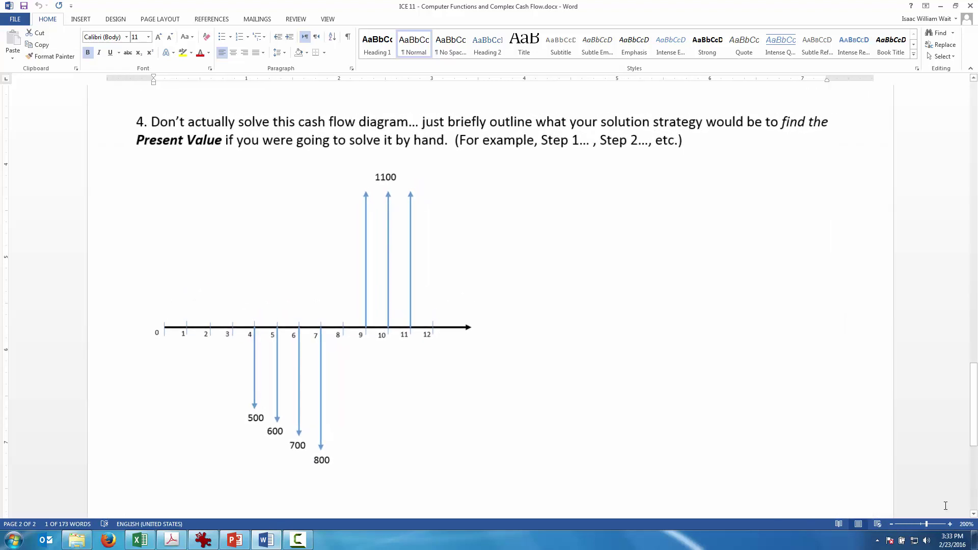
{"action": "scroll", "coordinate": [947, 510], "scroll_direction": "down", "scroll_amount": 1}
{"action": "scroll", "coordinate": [946, 506], "scroll_direction": "up", "scroll_amount": 1}
{"action": "scroll", "coordinate": [943, 499], "scroll_direction": "up", "scroll_amount": 1}
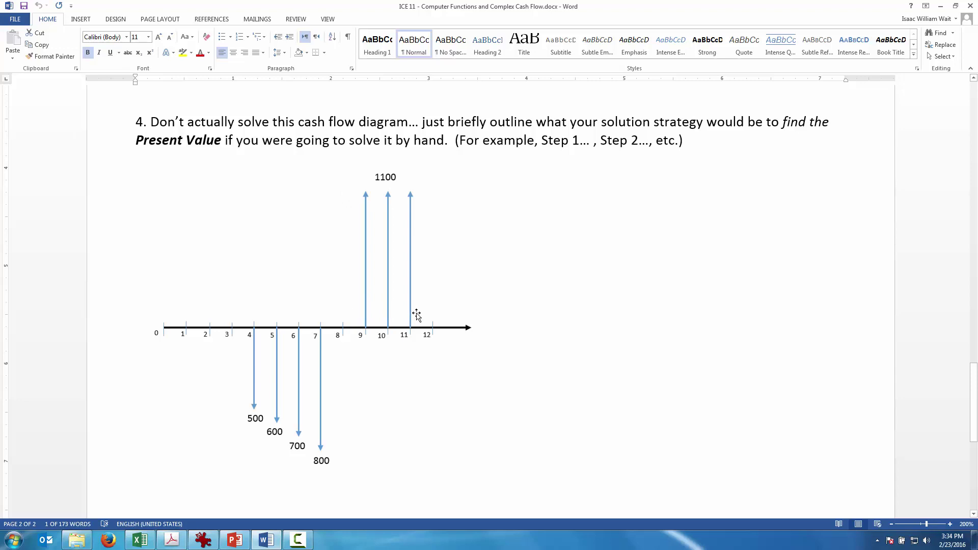
Step: Switch to PowerPoint and start the slide show from slide 90, Shifted Uniform Series
{"action": "left_click", "coordinate": [236, 540]}
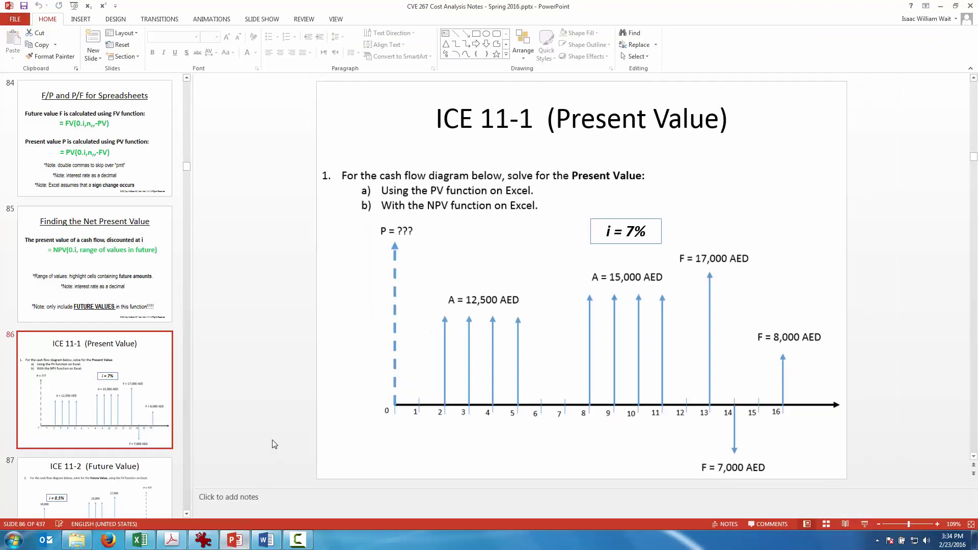
{"action": "scroll", "coordinate": [130, 433], "scroll_direction": "down", "scroll_amount": 5}
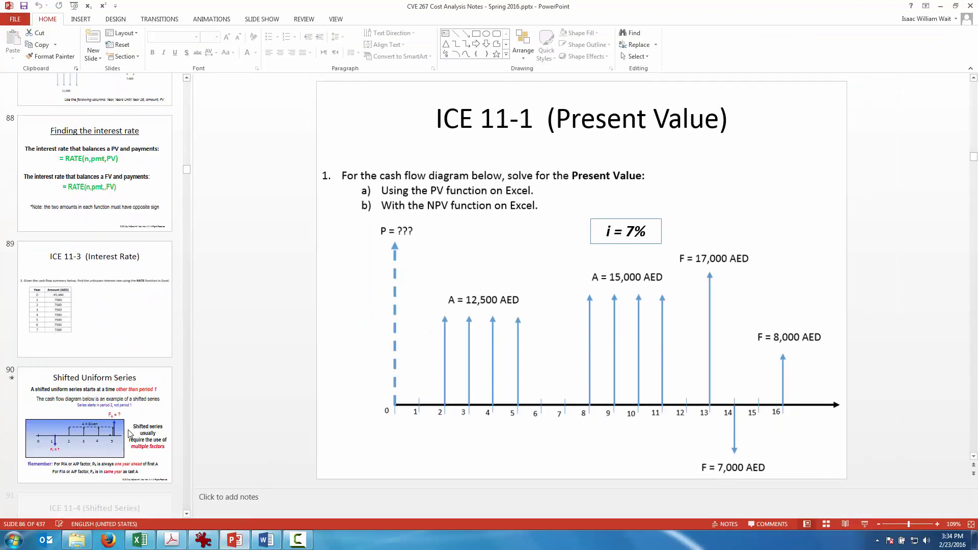
{"action": "scroll", "coordinate": [130, 433], "scroll_direction": "down", "scroll_amount": 1}
{"action": "left_click", "coordinate": [130, 423]}
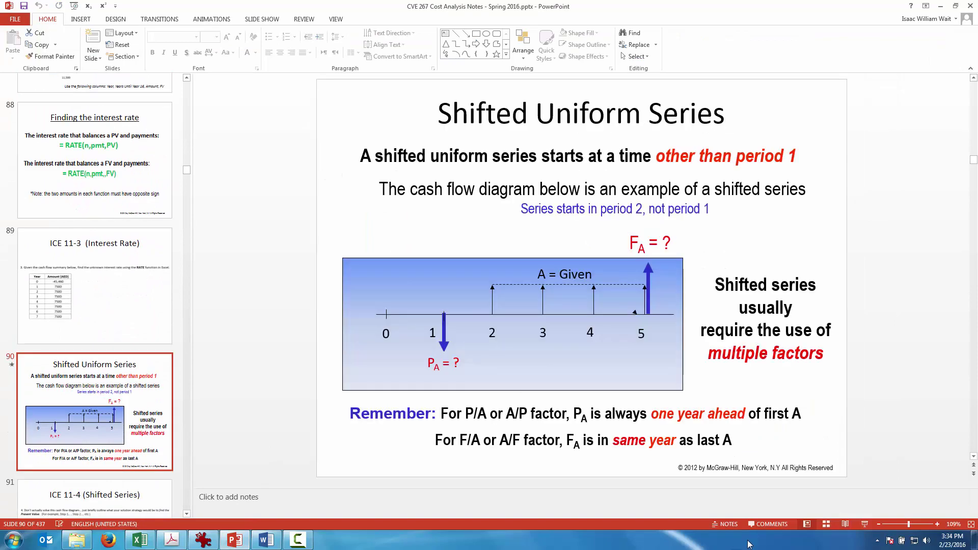
{"action": "left_click", "coordinate": [864, 525]}
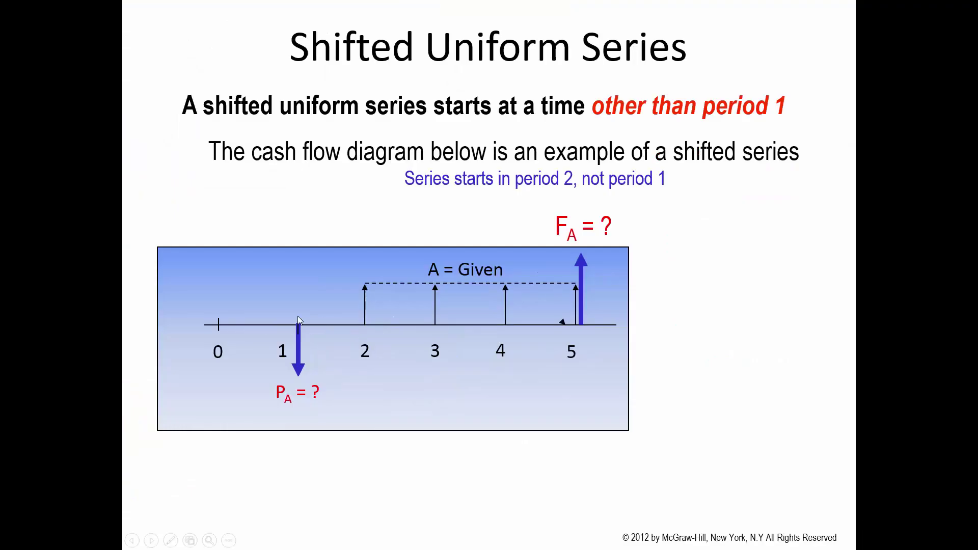